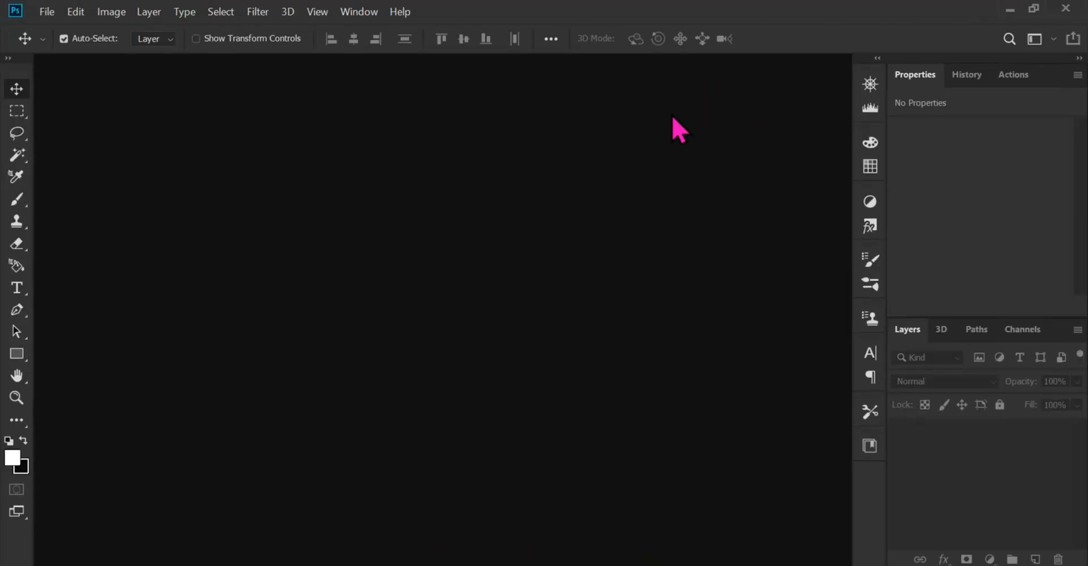
# Create a new 1200 × 1200 pixel document at 300 pixels/inch in 8-bit RGB Color with a white background
pyautogui.click(45, 20)
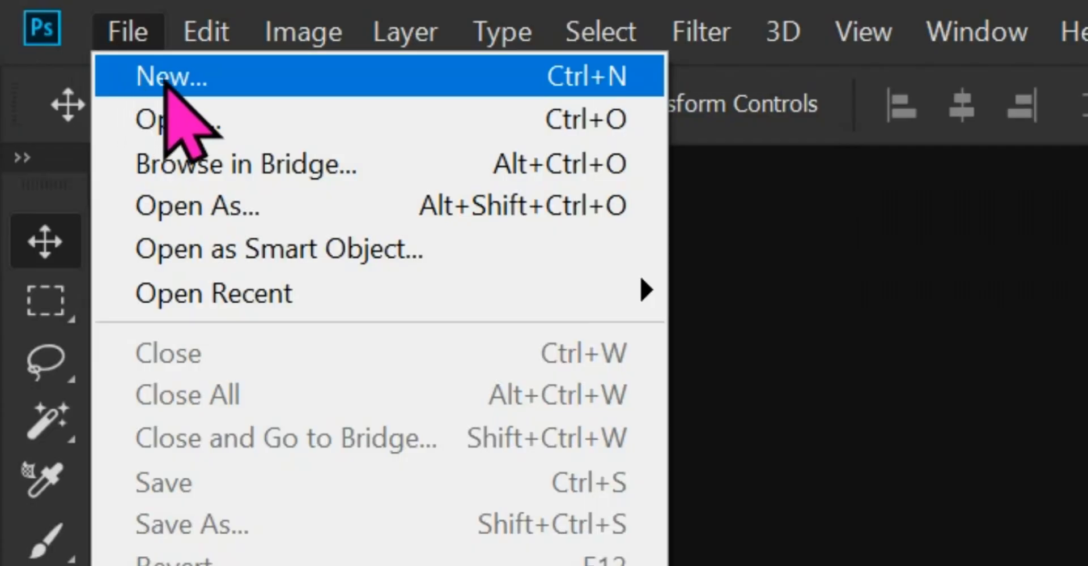
pyautogui.click(105, 31)
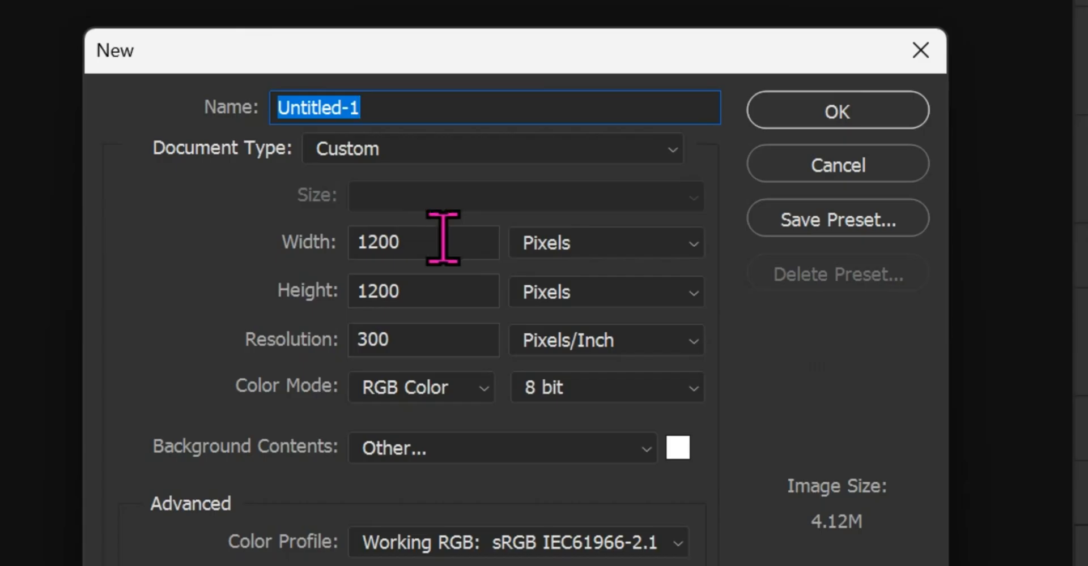
pyautogui.click(509, 310)
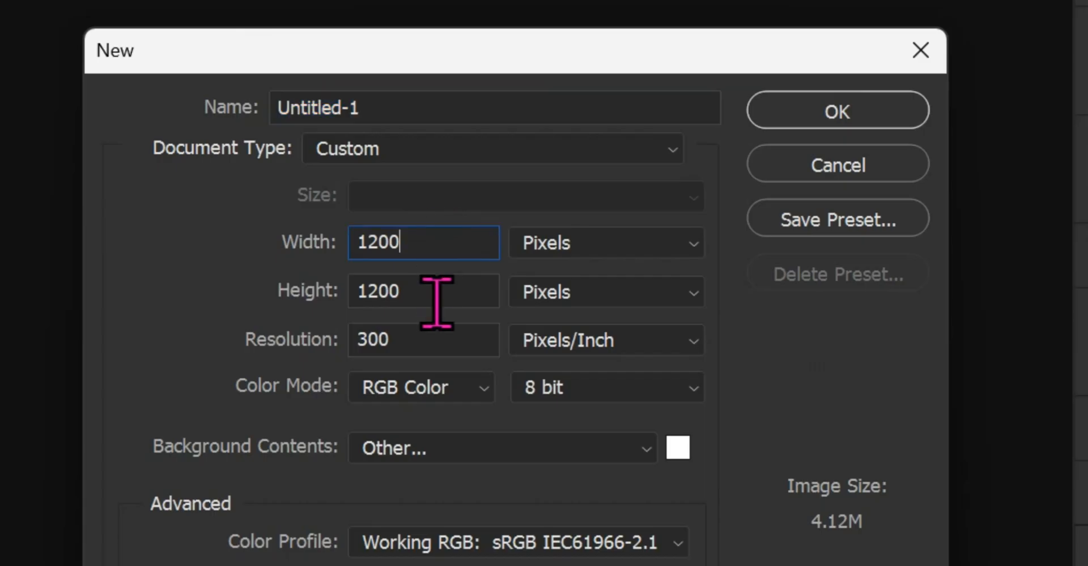
pyautogui.doubleClick(508, 336)
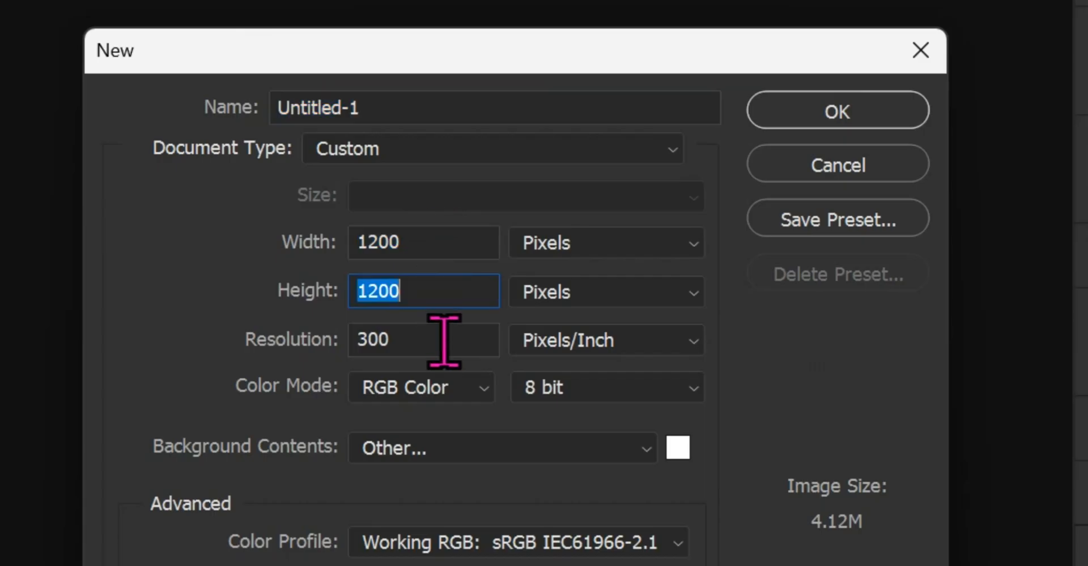
pyautogui.click(445, 386)
pyautogui.click(425, 466)
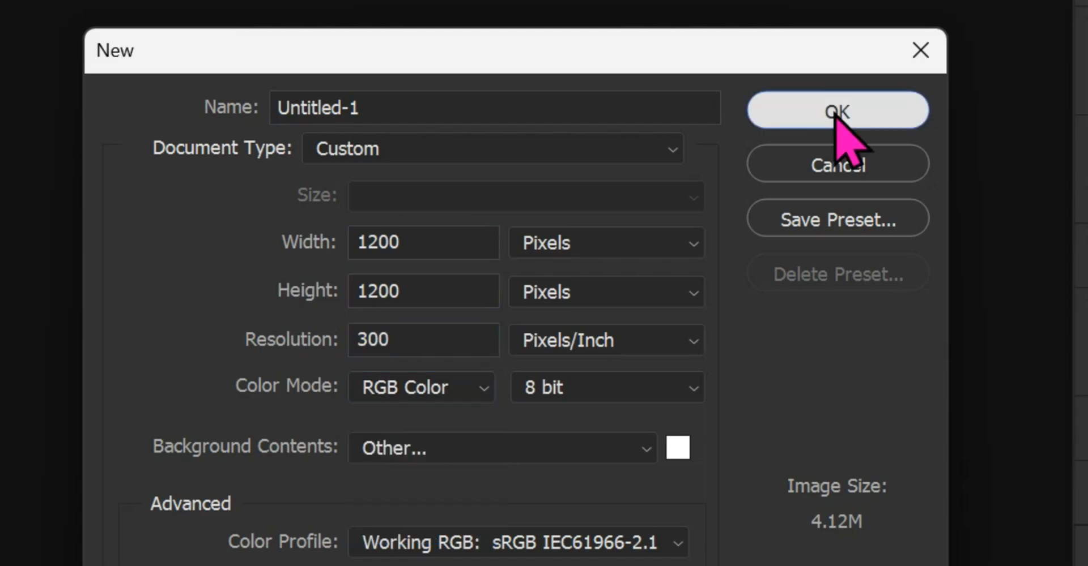
pyautogui.click(836, 113)
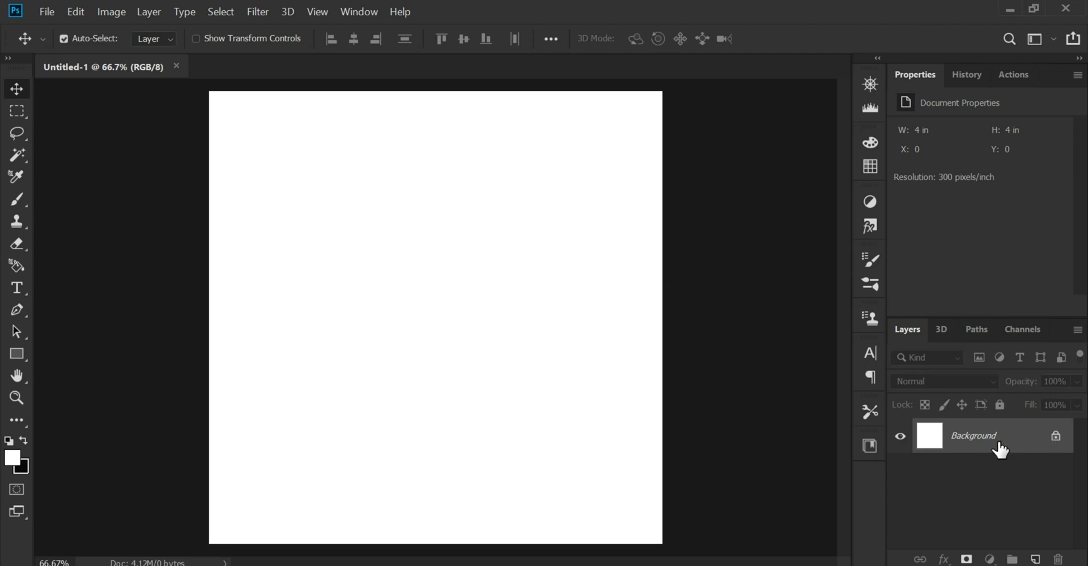
# Unlock the background layer and give it a dark red Color Overlay of 400405
pyautogui.click(1054, 438)
pyautogui.doubleClick(1014, 447)
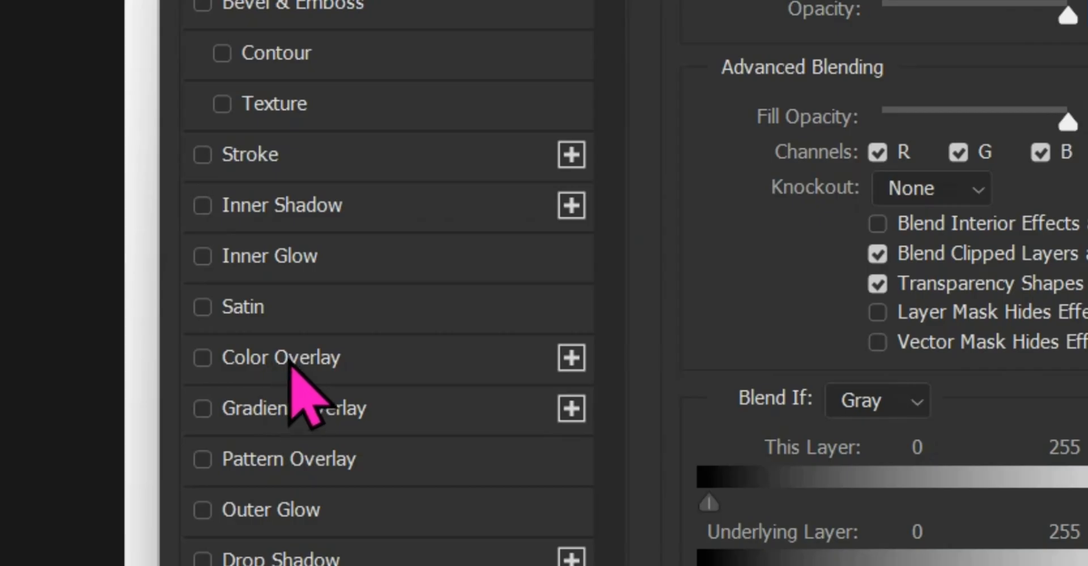
pyautogui.click(281, 389)
pyautogui.click(637, 230)
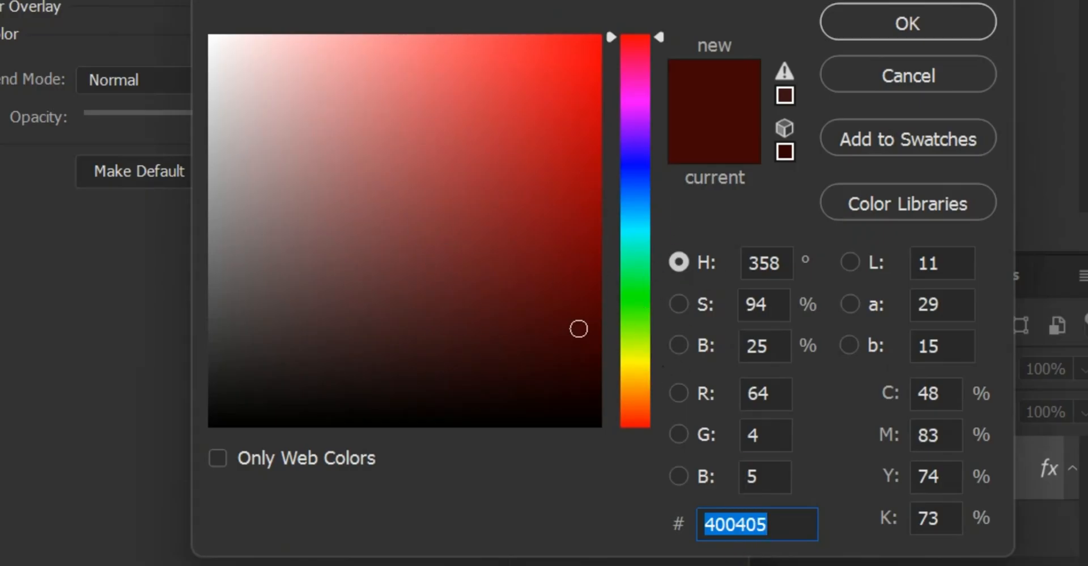
pyautogui.moveTo(788, 525); pyautogui.dragTo(637, 530)
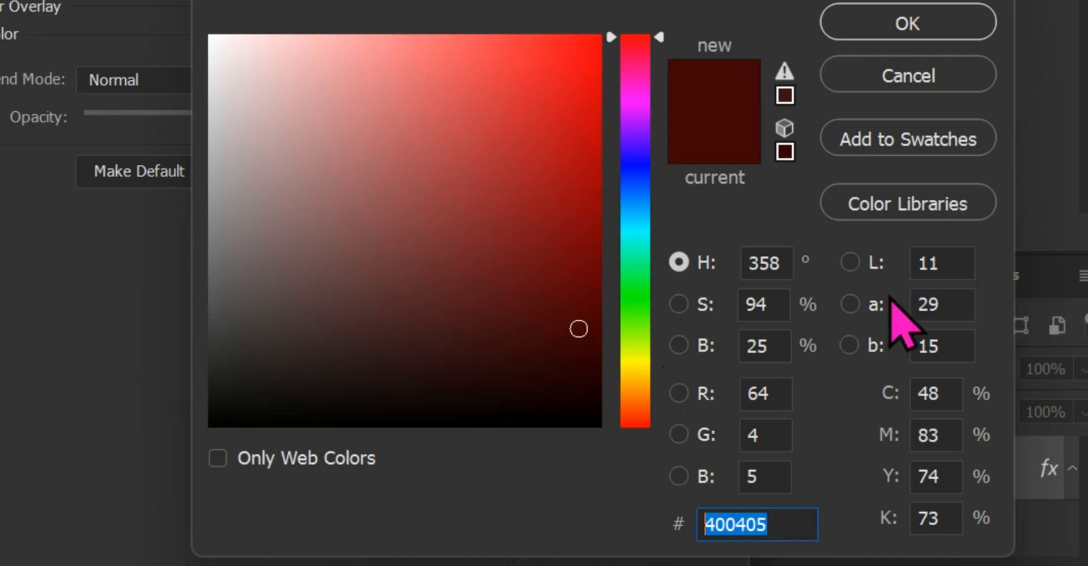
pyautogui.click(898, 26)
pyautogui.click(824, 193)
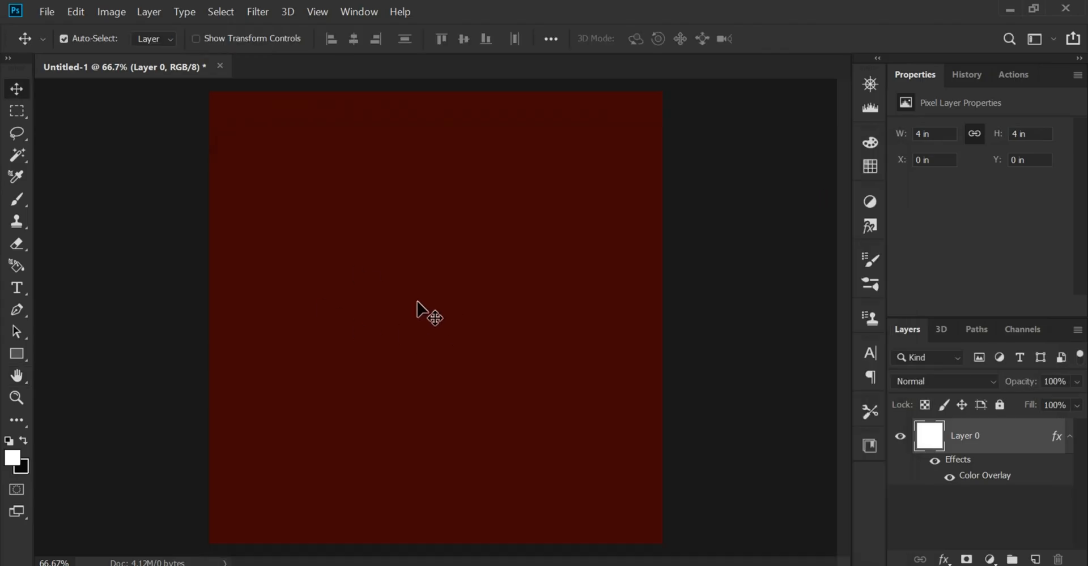
# Place the ketchup bottle image 1 from the ka folder into the document
pyautogui.click(618, 493)
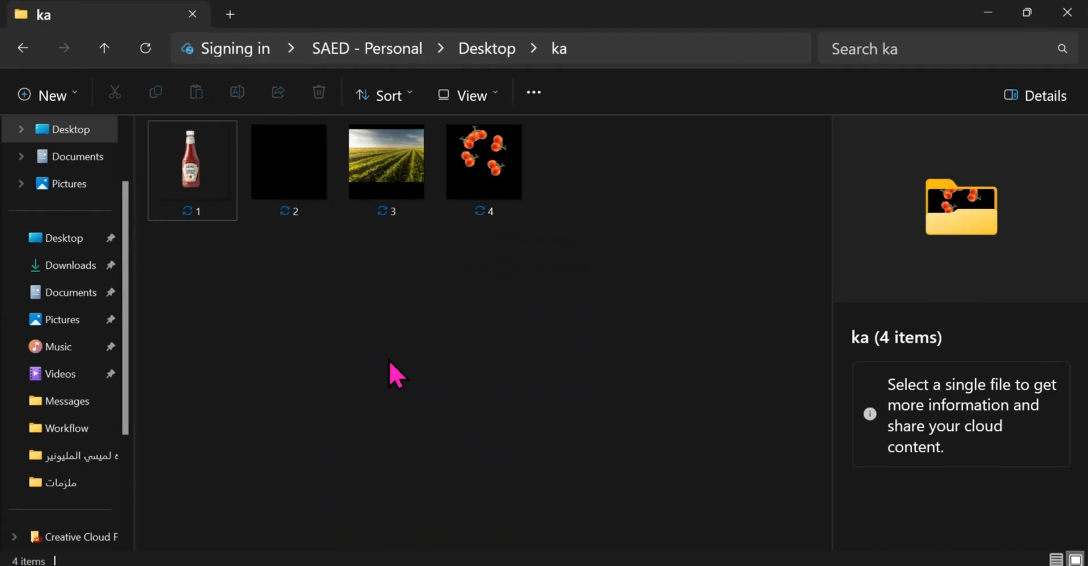
pyautogui.moveTo(177, 174); pyautogui.dragTo(419, 280)
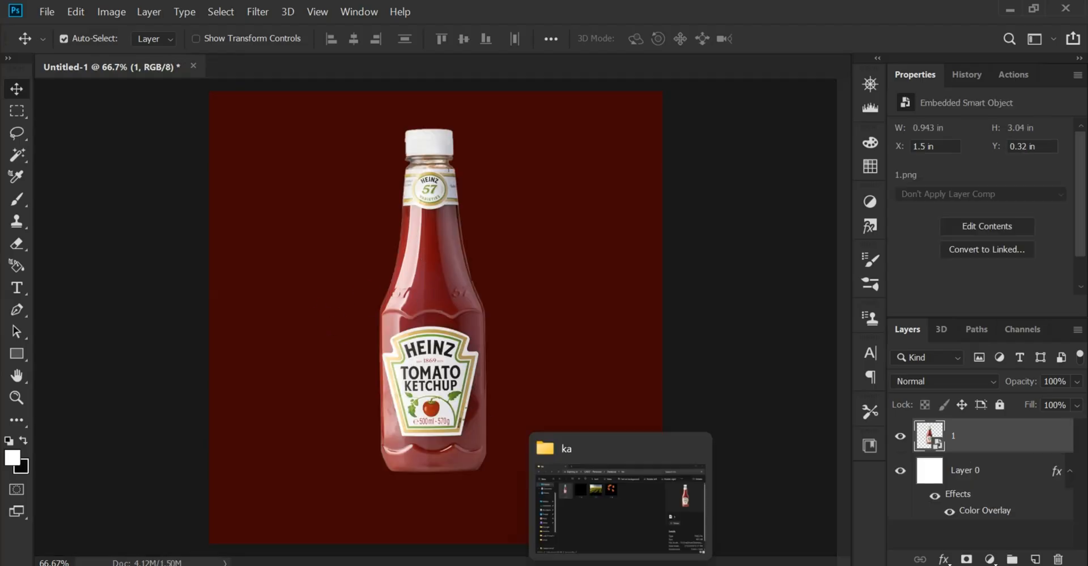
# Place the black shape image 2 from the ka folder and move its layer beneath the bottle layer
pyautogui.click(617, 504)
pyautogui.click(462, 347)
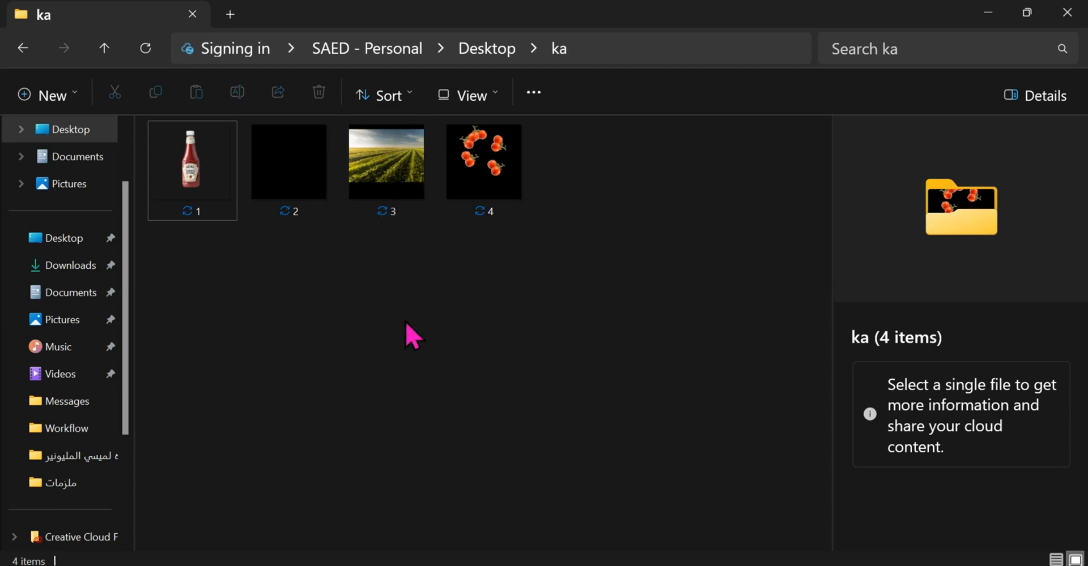
pyautogui.moveTo(313, 215); pyautogui.dragTo(430, 336)
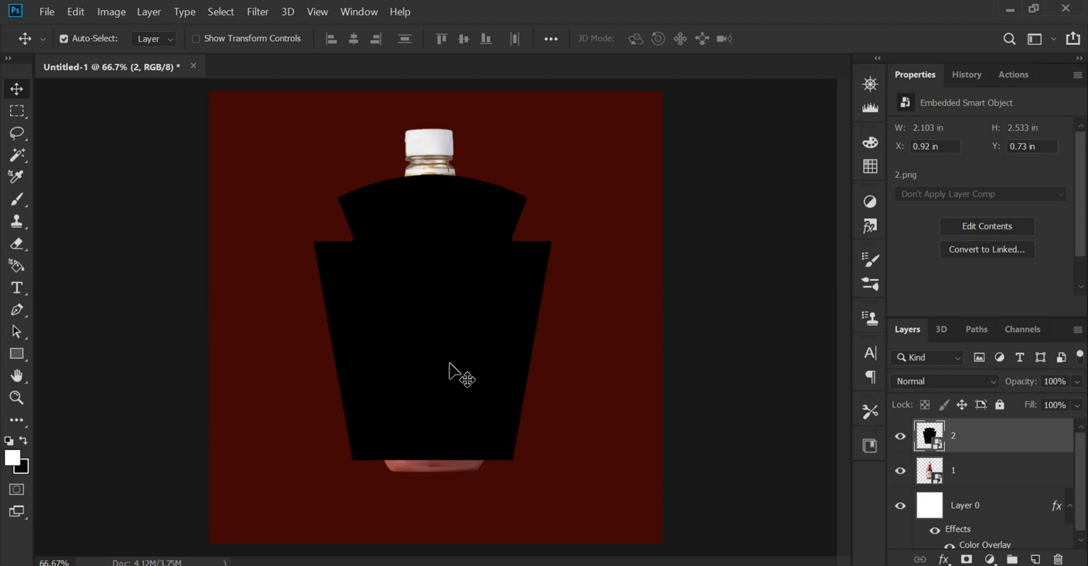
pyautogui.moveTo(995, 449); pyautogui.dragTo(996, 480)
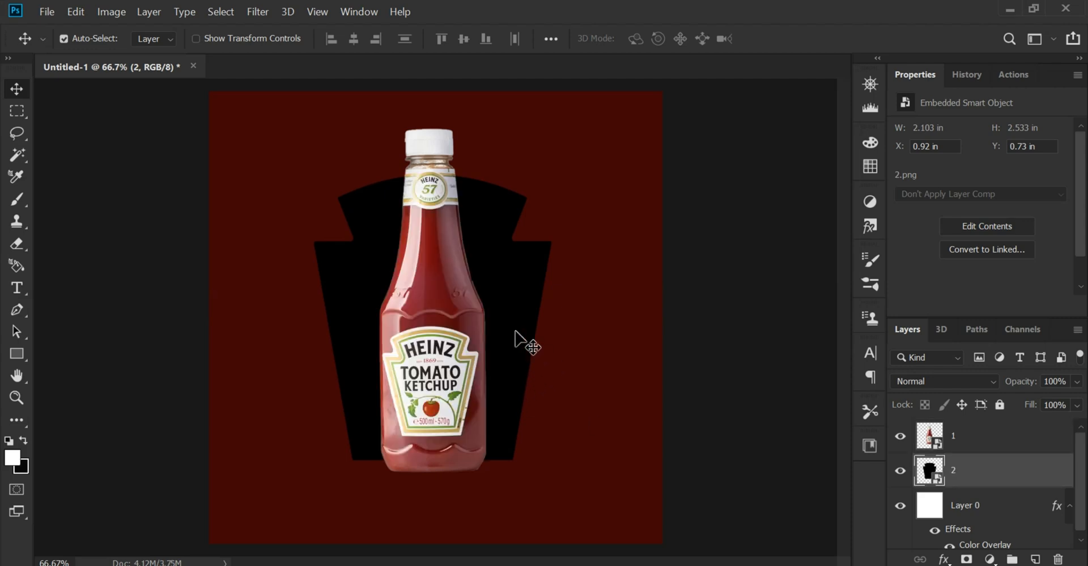
pyautogui.moveTo(517, 341); pyautogui.dragTo(516, 326)
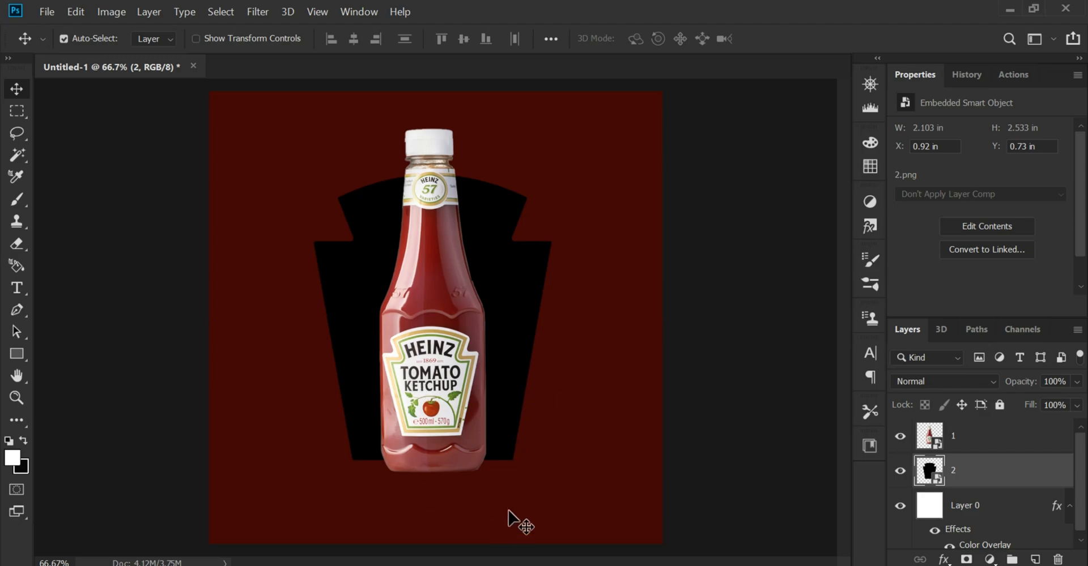
# Place the field image 3 above the shape layer and clip it to the black shape with a clipping mask
pyautogui.click(616, 564)
pyautogui.moveTo(398, 206); pyautogui.dragTo(416, 290)
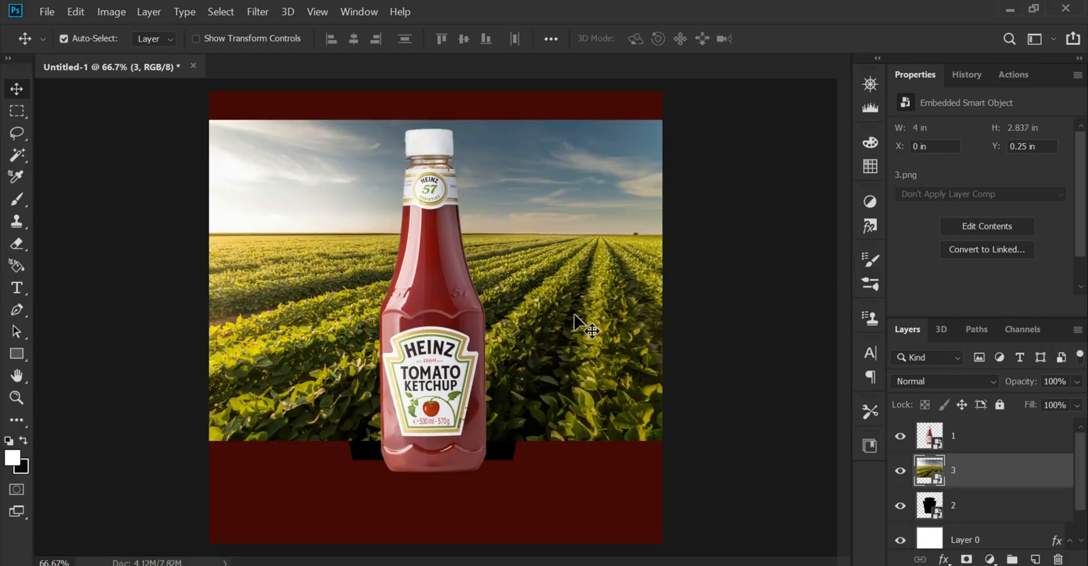
pyautogui.moveTo(574, 315); pyautogui.dragTo(576, 318)
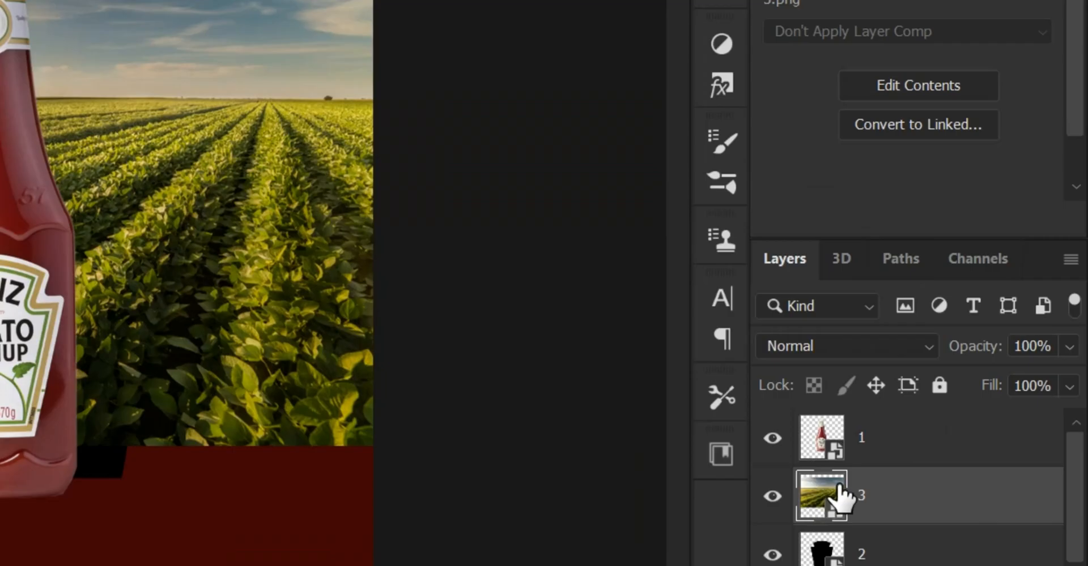
pyautogui.rightClick(985, 473)
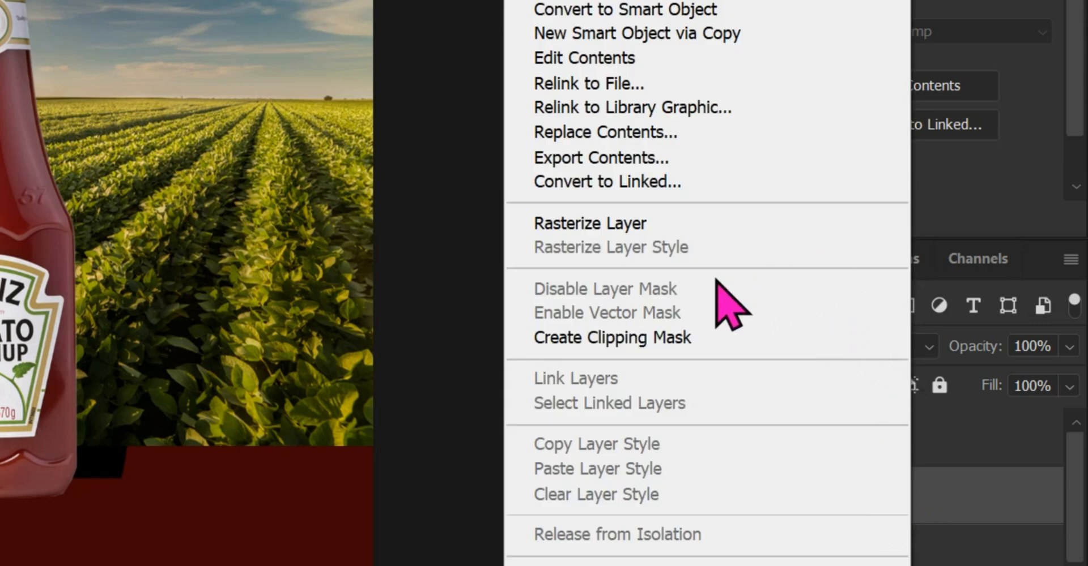
pyautogui.click(736, 349)
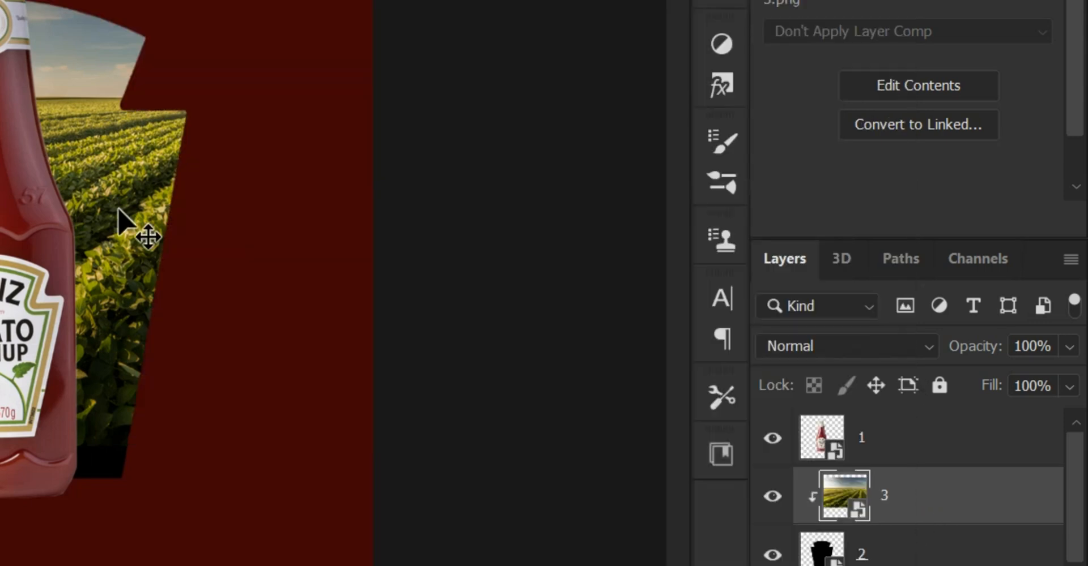
# Shift the clipped field image straight down about 0.18 in so it fills the shape's lower edge
pyautogui.moveTo(134, 230); pyautogui.dragTo(120, 256)
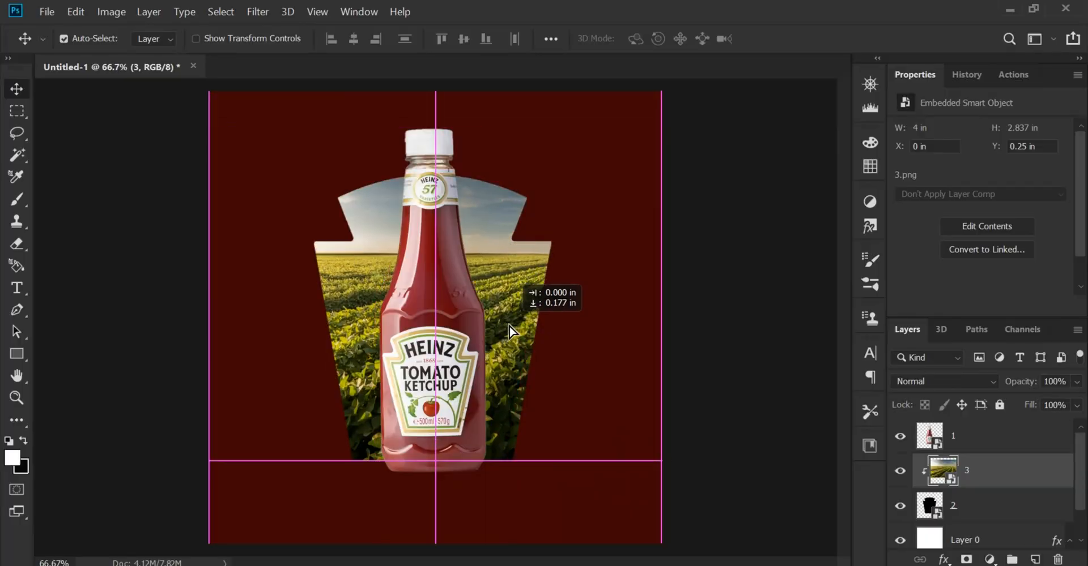
pyautogui.moveTo(505, 324); pyautogui.dragTo(506, 324)
pyautogui.scroll(-1, 357, 334)
pyautogui.scroll(2, 357, 334)
pyautogui.scroll(-1, 357, 334)
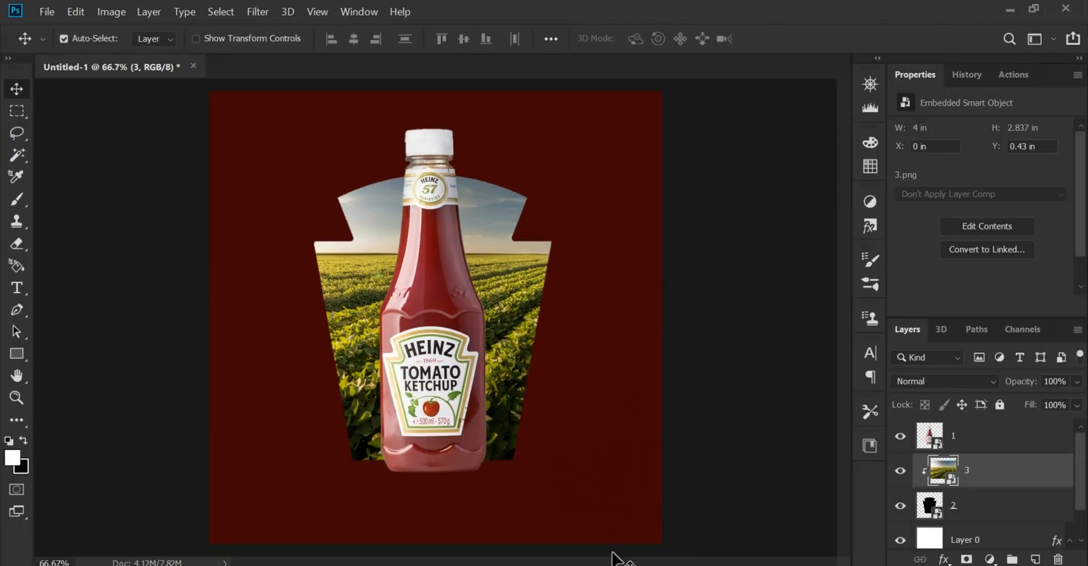
# Place the tomatoes image 4 from the ka folder and move its layer beneath shape layer 2
pyautogui.click(616, 565)
pyautogui.click(480, 359)
pyautogui.moveTo(484, 170); pyautogui.dragTo(415, 331)
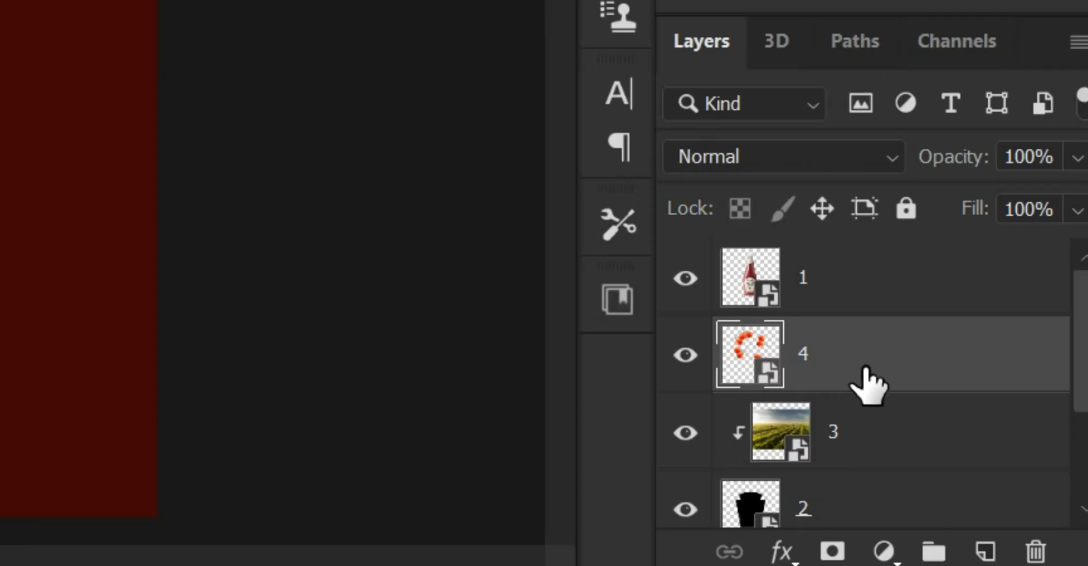
pyautogui.scroll(-1, 980, 475)
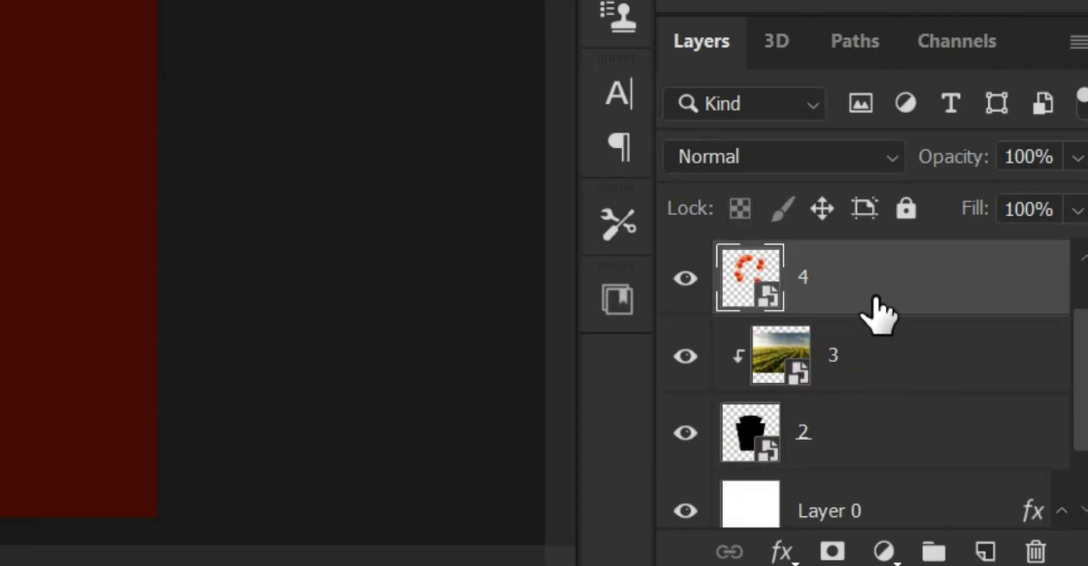
pyautogui.hotkey('ctrl', '[')
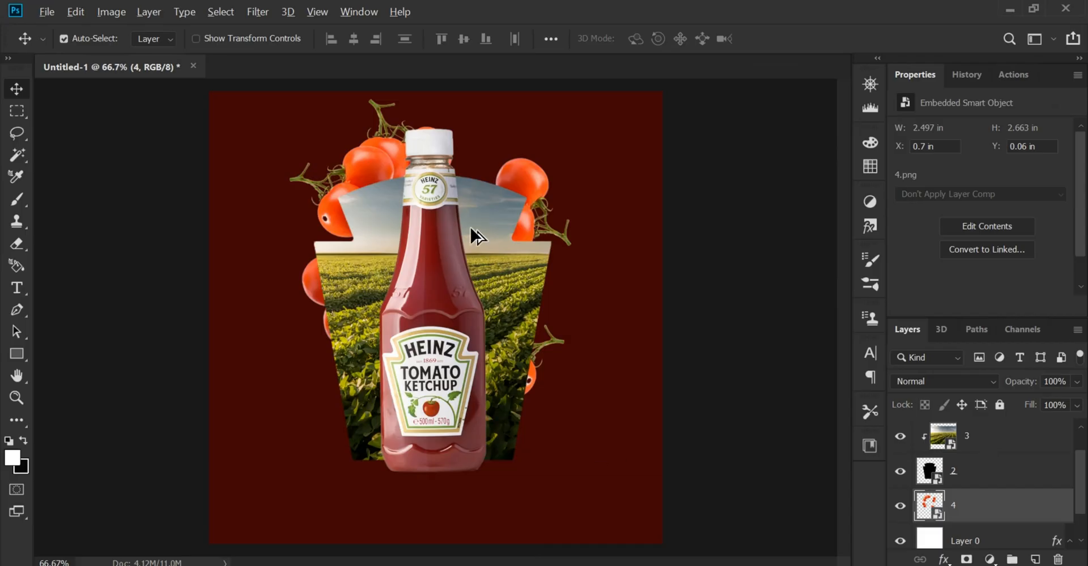
# Move the tomatoes straight down to about Y 0.43 in so they surround the shape, and clear the layer selection
pyautogui.scroll(3, 470, 226)
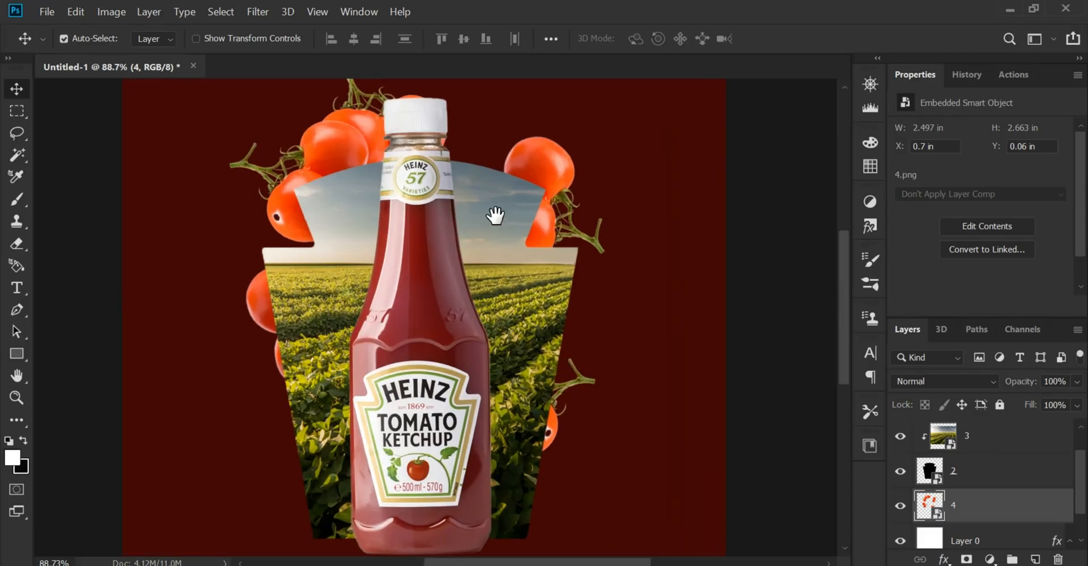
pyautogui.moveTo(549, 204); pyautogui.dragTo(548, 261)
pyautogui.scroll(-1, 547, 261)
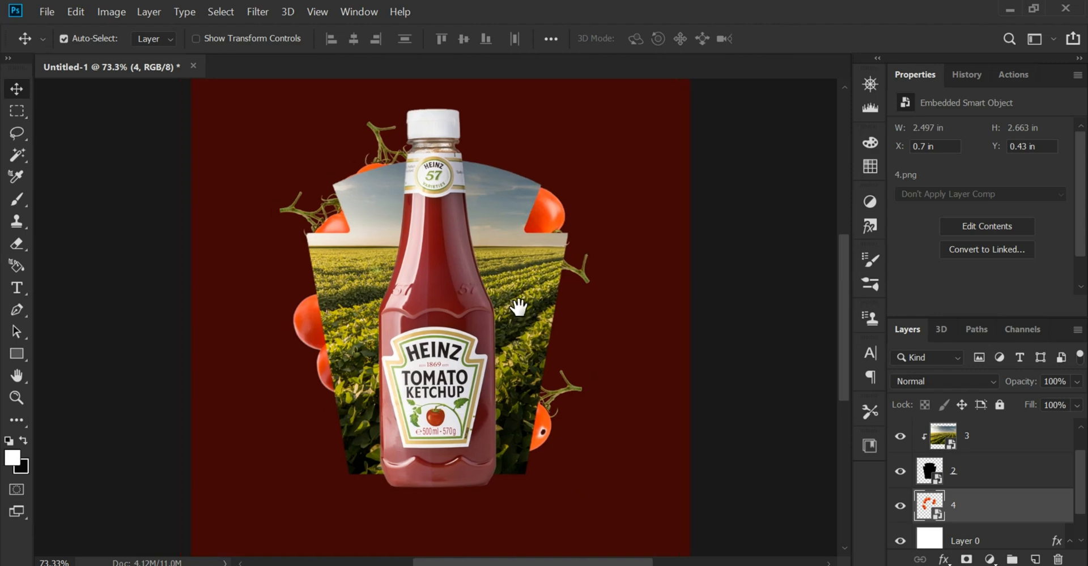
pyautogui.scroll(2, 521, 311)
pyautogui.scroll(2, 558, 449)
pyautogui.scroll(-4, 558, 449)
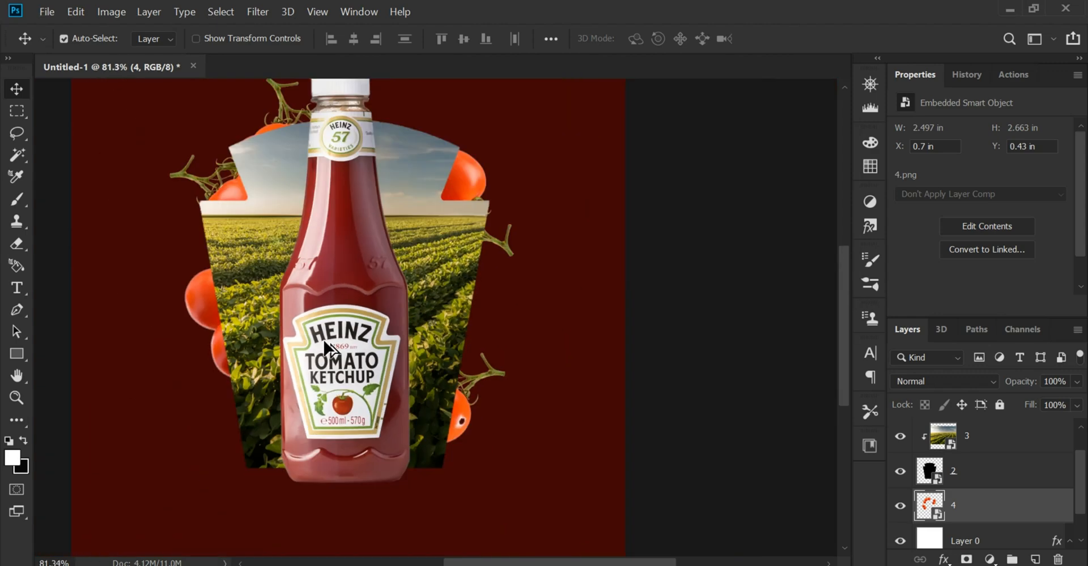
pyautogui.click(704, 242)
pyautogui.scroll(3, 529, 252)
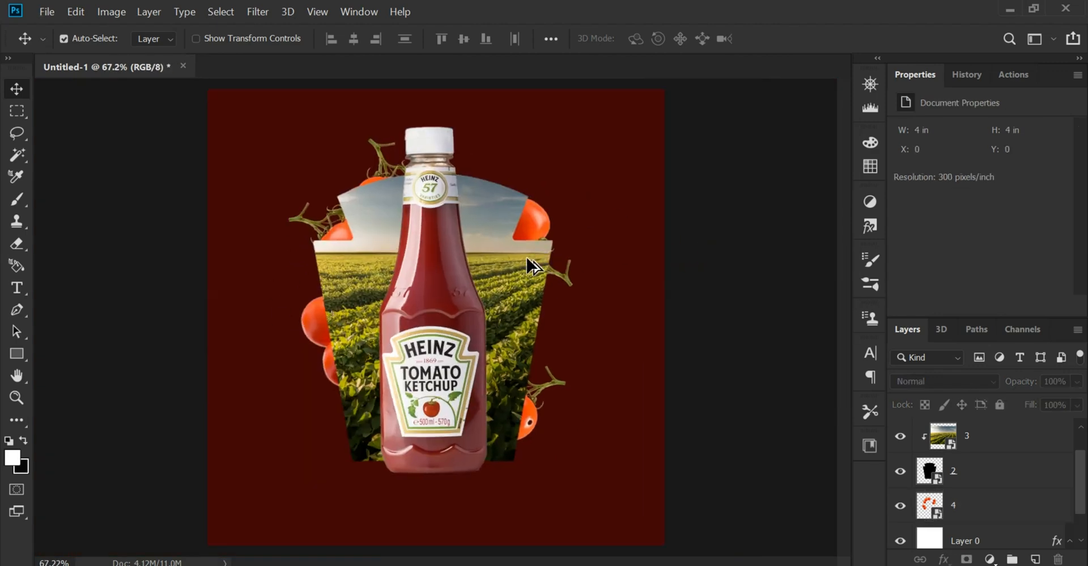
# Add a Stroke effect in near-black red 150101 to shape layer 2
pyautogui.click(482, 262)
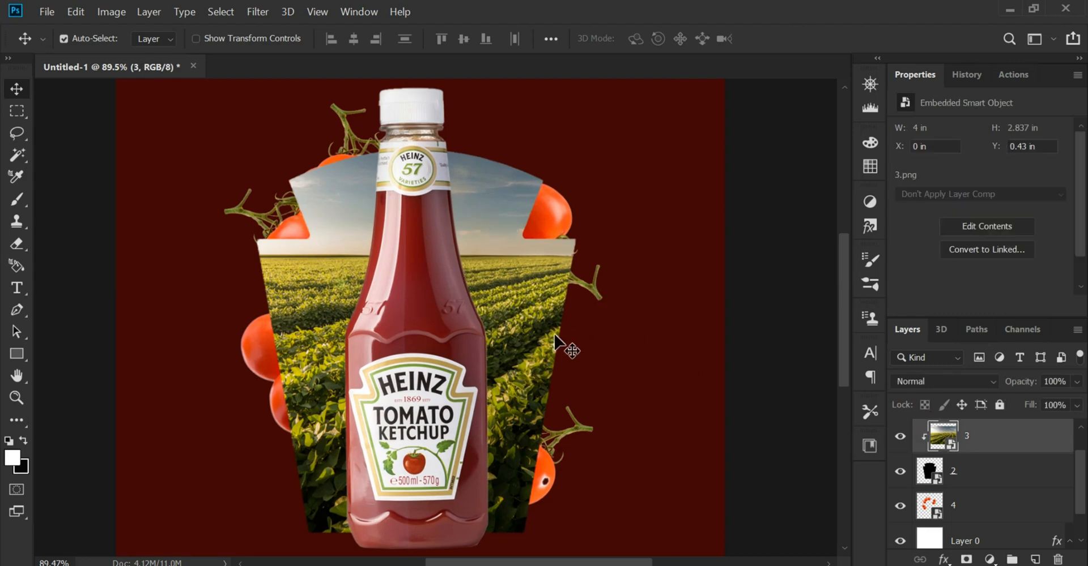
pyautogui.click(977, 479)
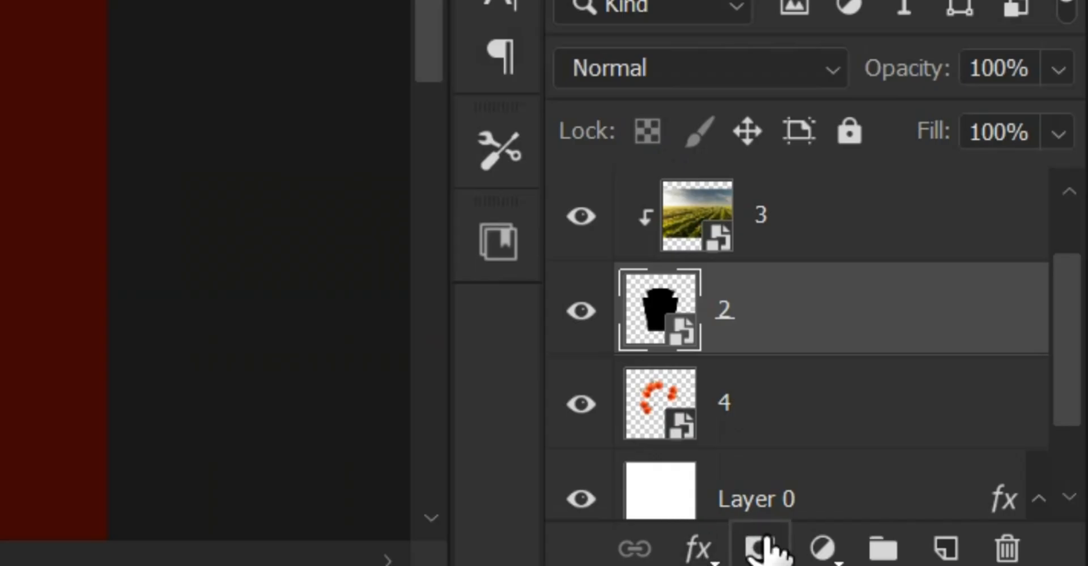
pyautogui.click(702, 552)
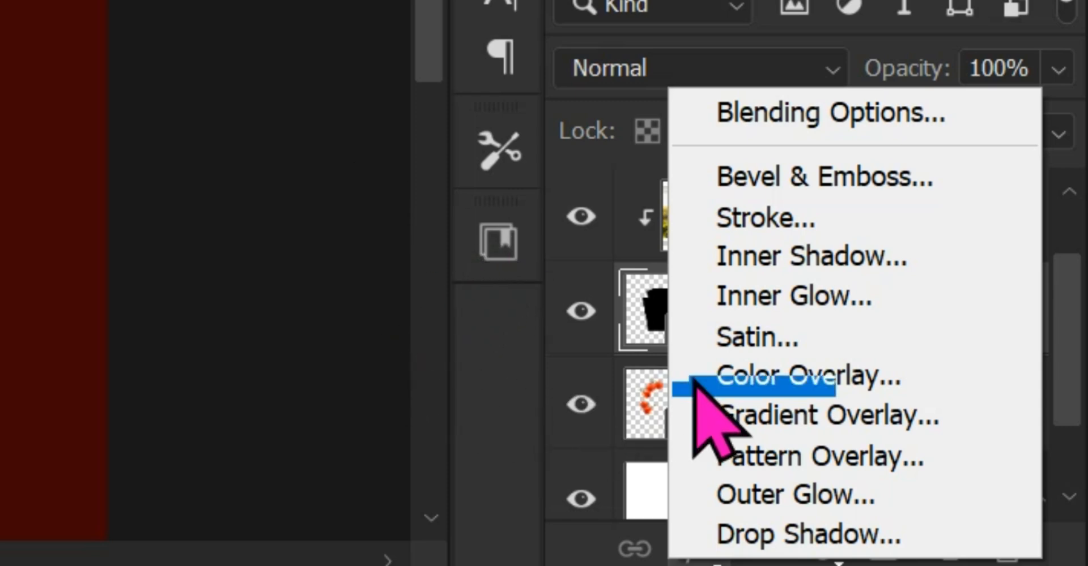
pyautogui.click(834, 222)
pyautogui.moveTo(468, 158)
pyautogui.mouseDown()
pyautogui.moveTo(784, 144)
pyautogui.moveTo(806, 114)
pyautogui.mouseUp()
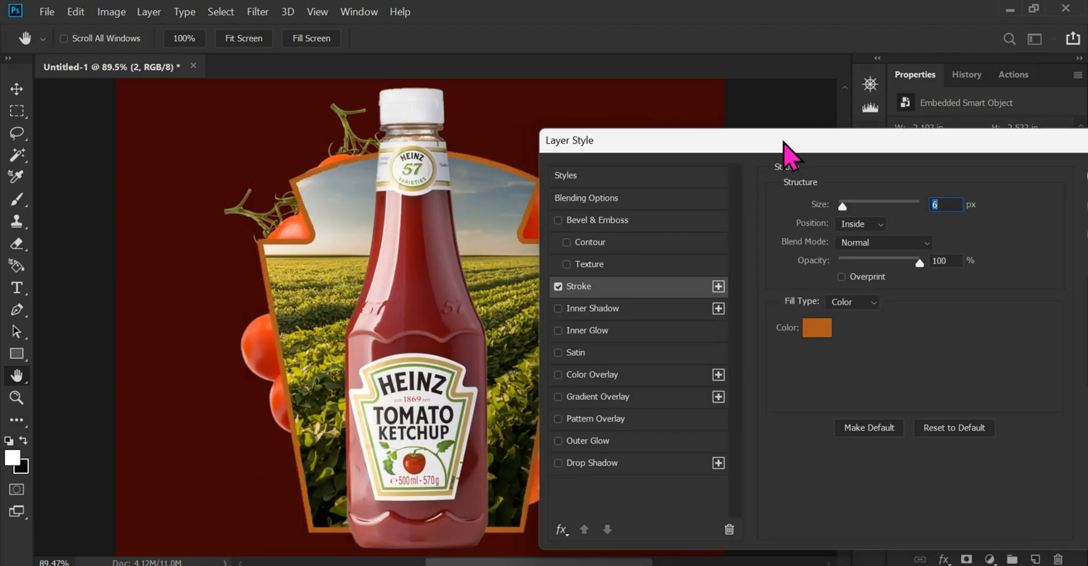
pyautogui.click(835, 300)
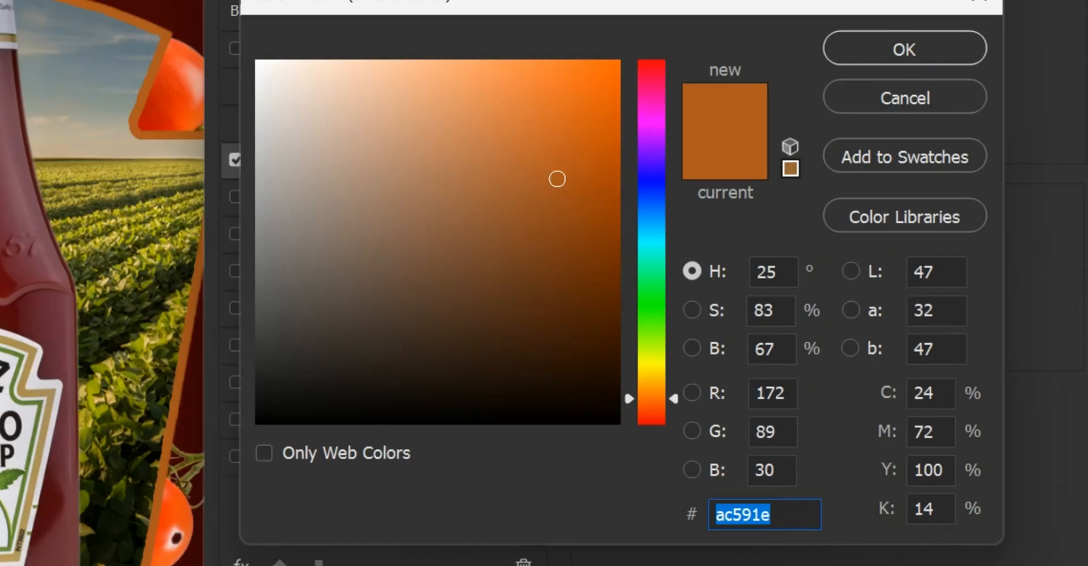
pyautogui.click(476, 134)
pyautogui.click(604, 384)
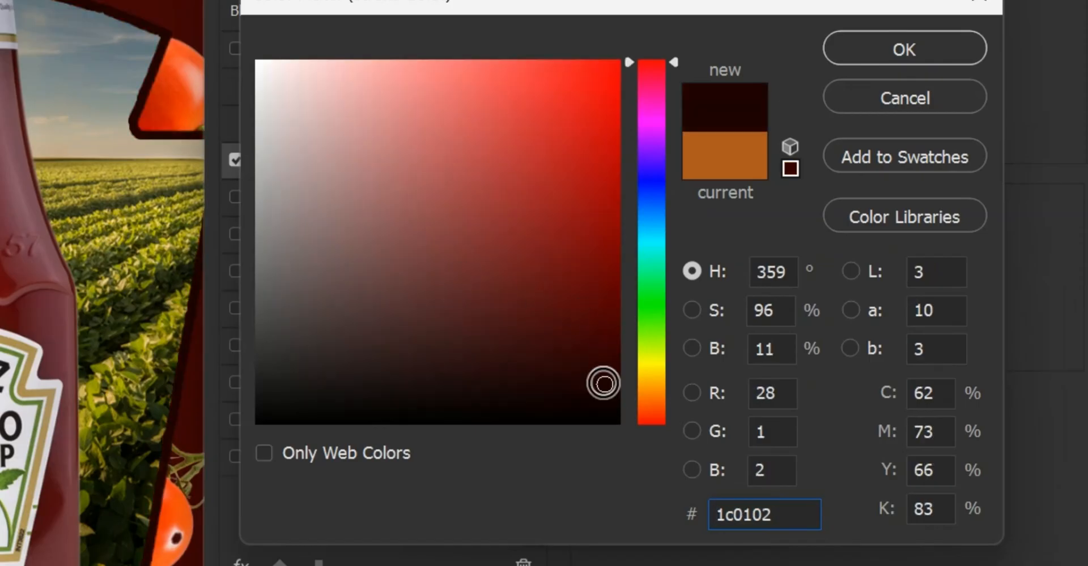
pyautogui.click(609, 394)
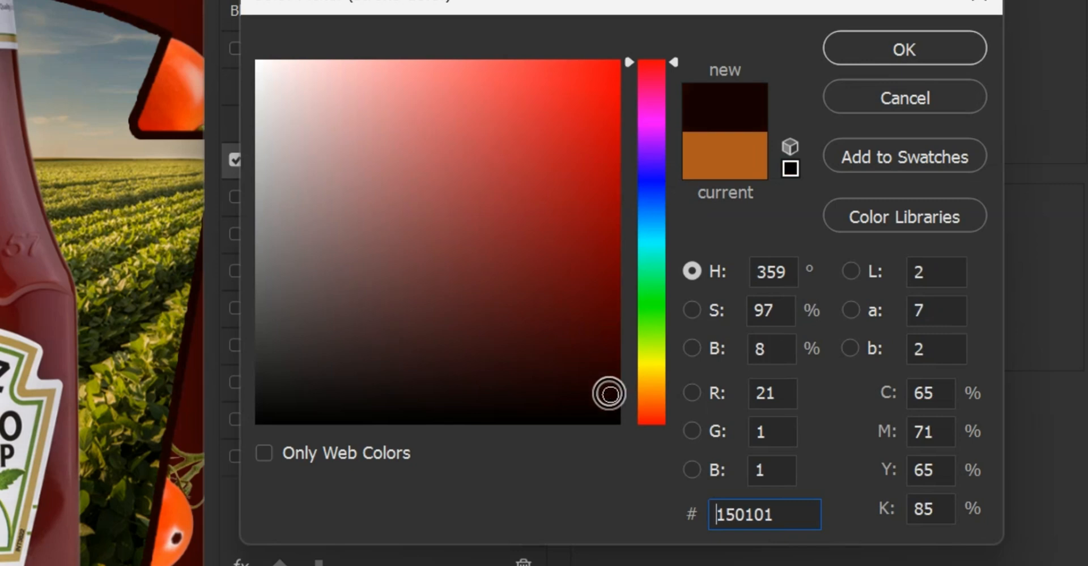
pyautogui.click(914, 43)
pyautogui.click(668, 1)
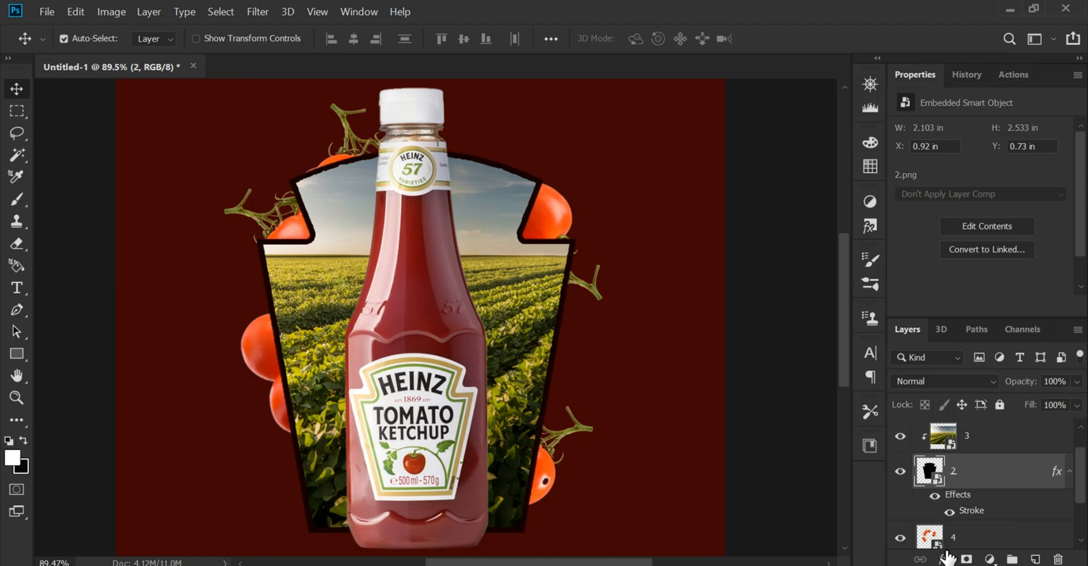
# Add a Drop Shadow effect in dark red 4e0506 to shape layer 2
pyautogui.click(945, 558)
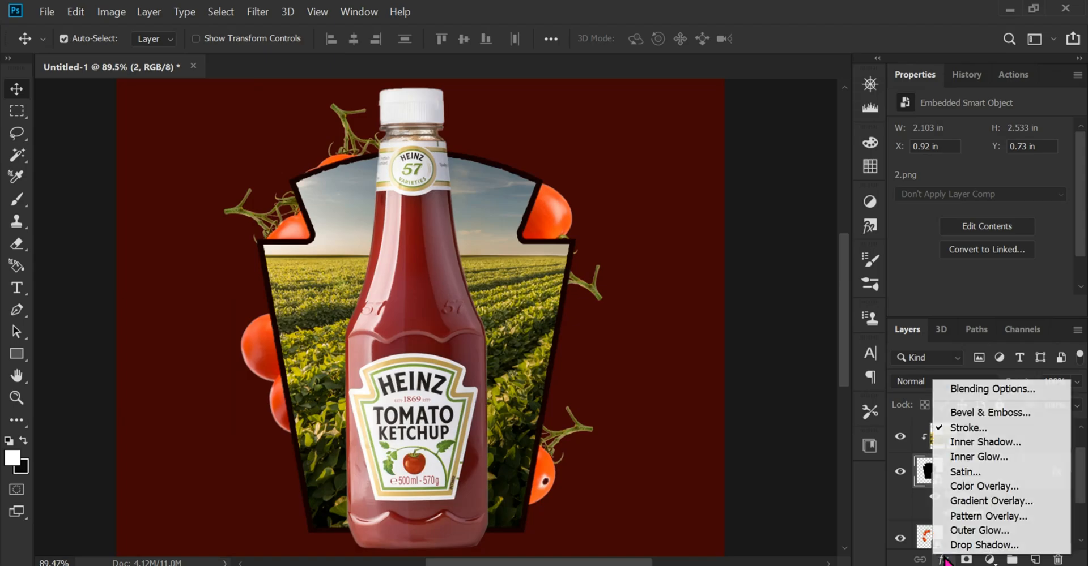
pyautogui.click(1003, 547)
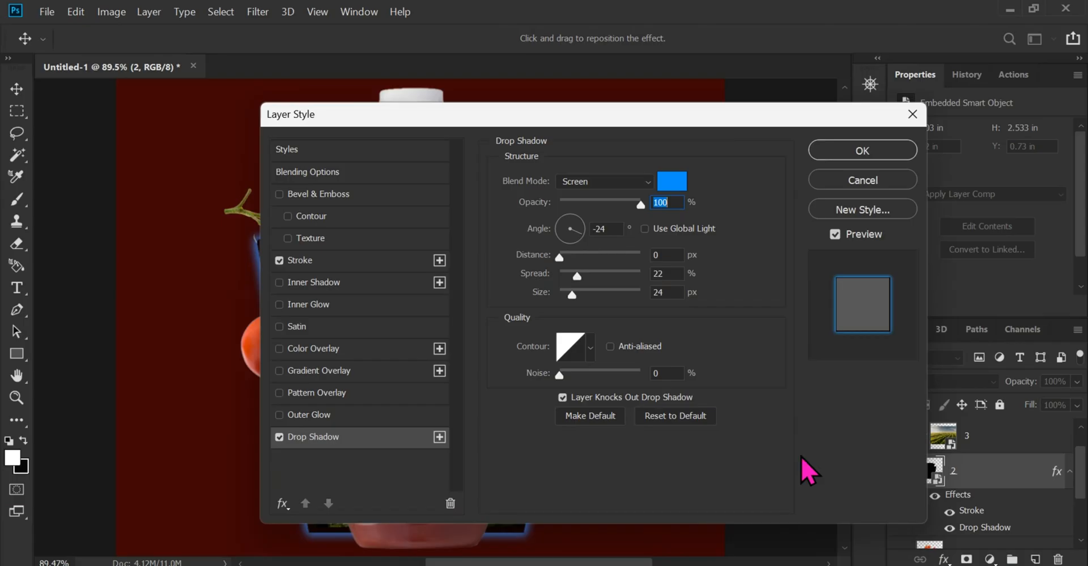
pyautogui.moveTo(487, 116); pyautogui.dragTo(792, 80)
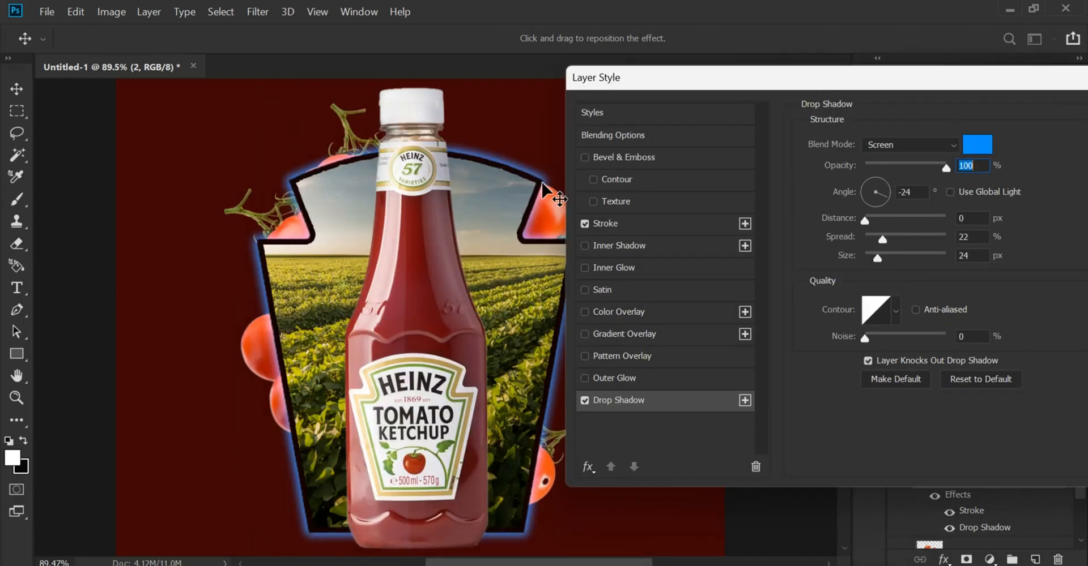
pyautogui.click(972, 146)
pyautogui.click(544, 128)
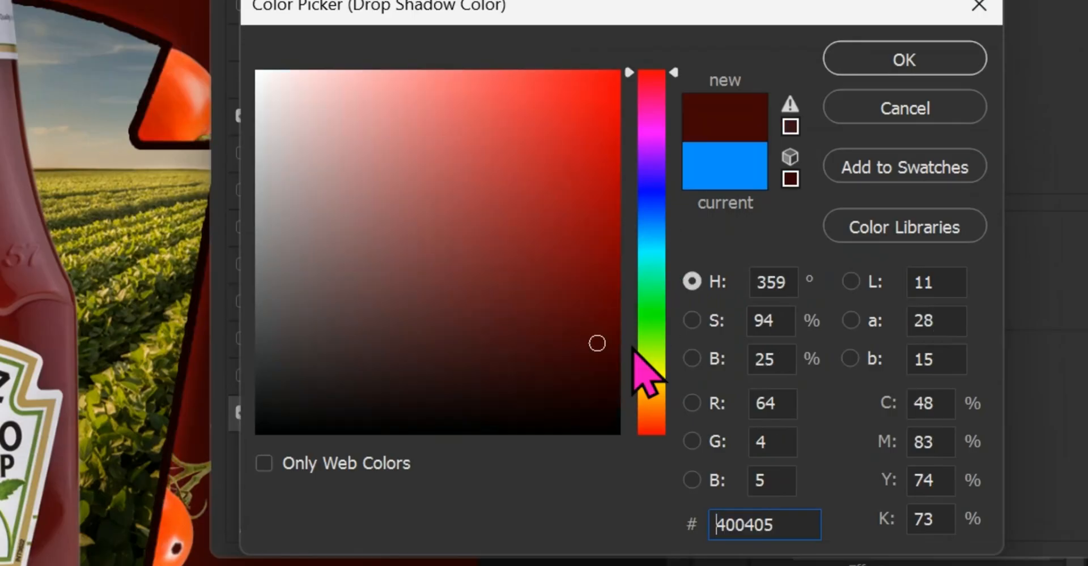
pyautogui.moveTo(794, 357)
pyautogui.mouseDown()
pyautogui.moveTo(796, 285)
pyautogui.moveTo(795, 348)
pyautogui.mouseUp()
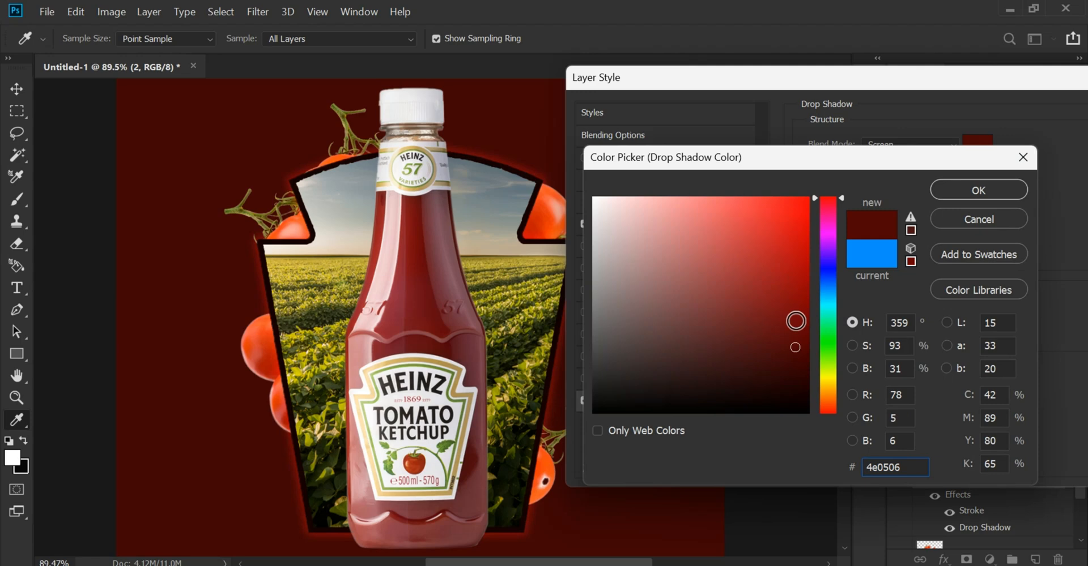
pyautogui.click(978, 190)
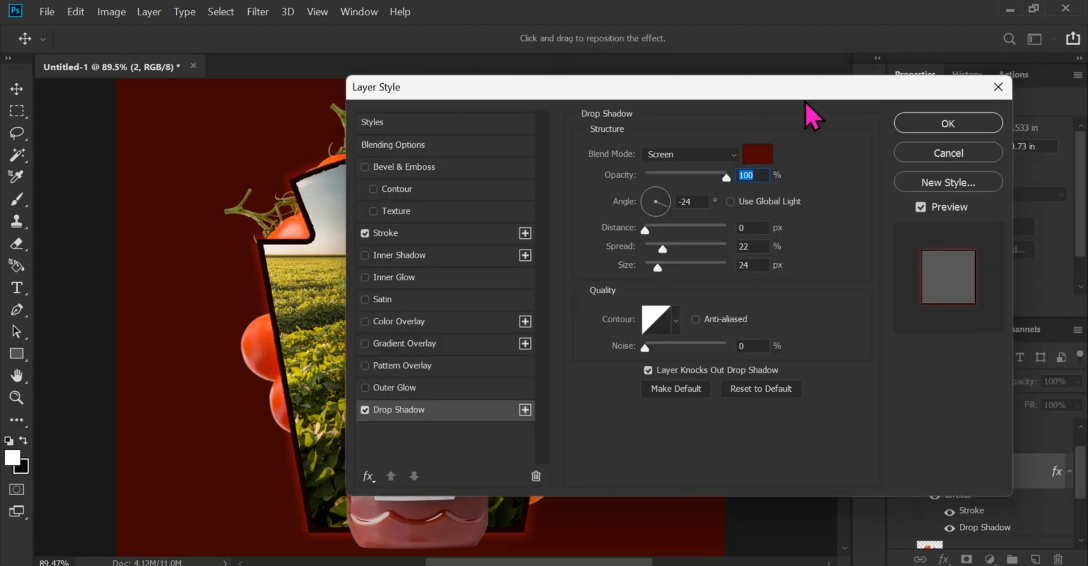
pyautogui.click(923, 120)
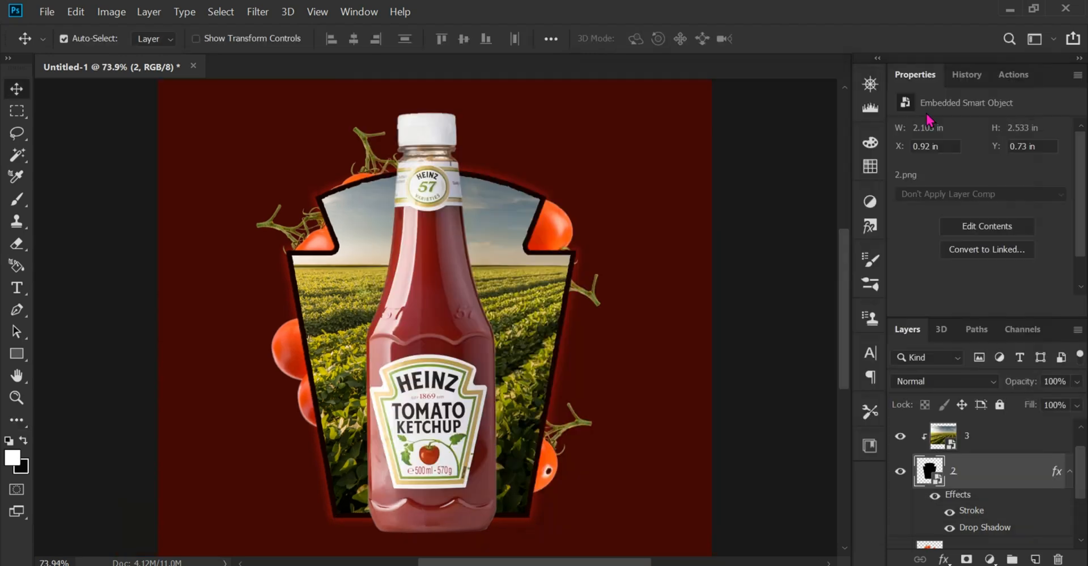
pyautogui.scroll(-2, 266, 313)
pyautogui.scroll(1, 392, 319)
pyautogui.scroll(-1, 393, 319)
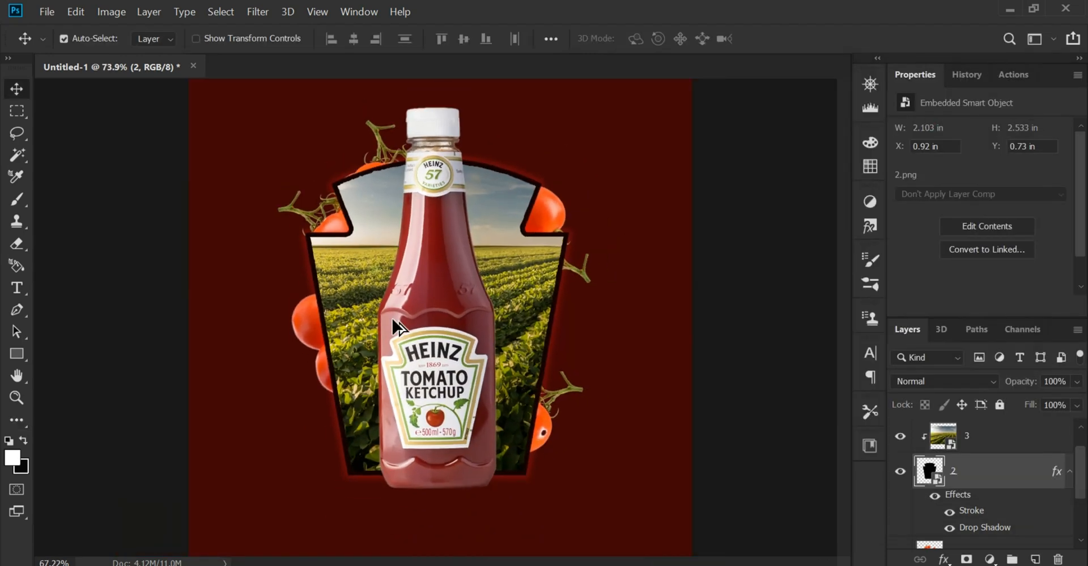
pyautogui.scroll(1, 418, 331)
pyautogui.scroll(-2, 422, 339)
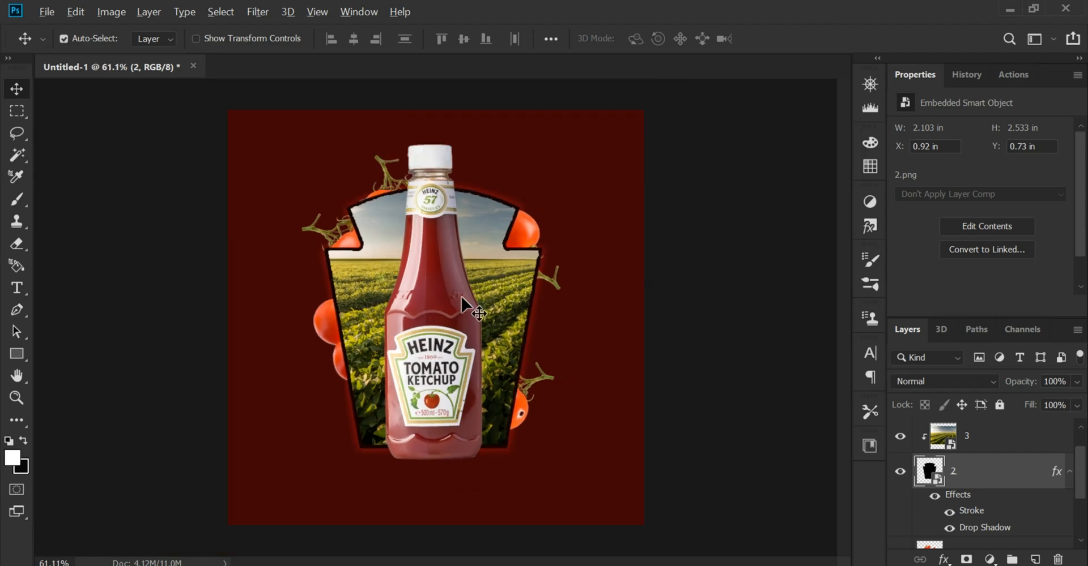
pyautogui.scroll(1, 462, 306)
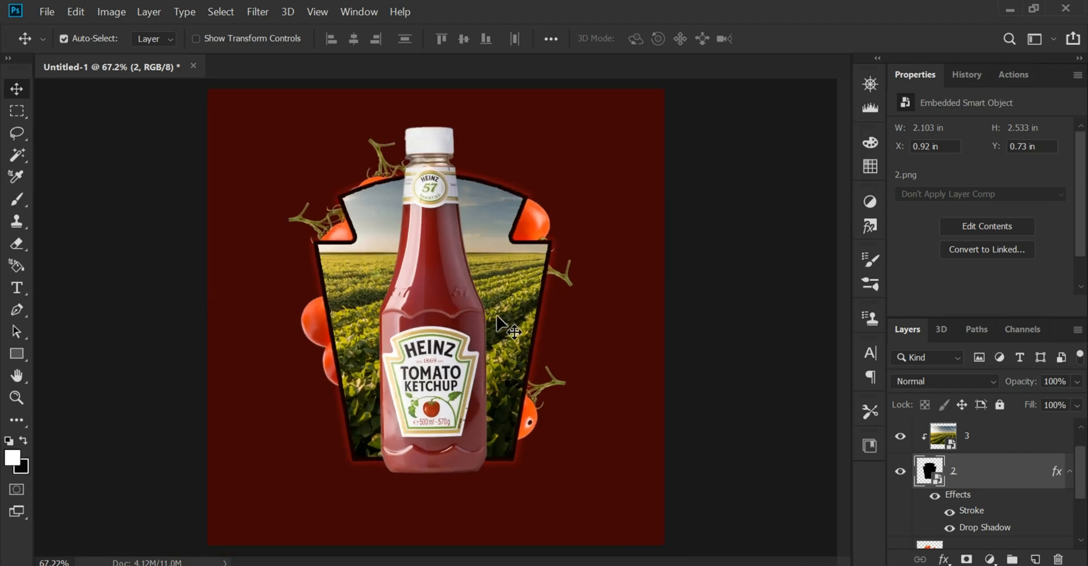
# Clear the layer selection and rasterize the bottle layer 1
pyautogui.click(723, 325)
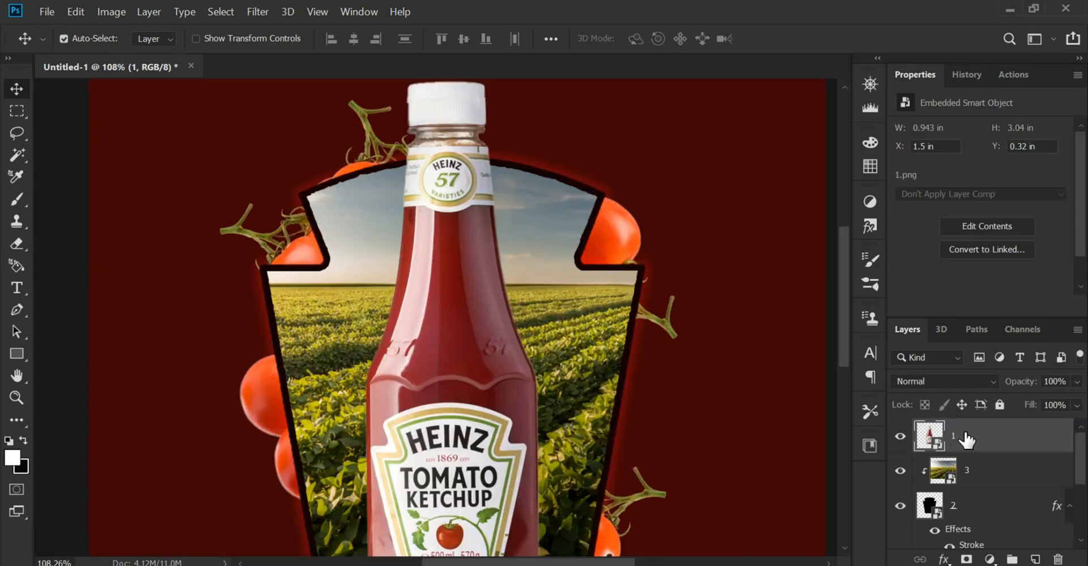
pyautogui.rightClick(1003, 440)
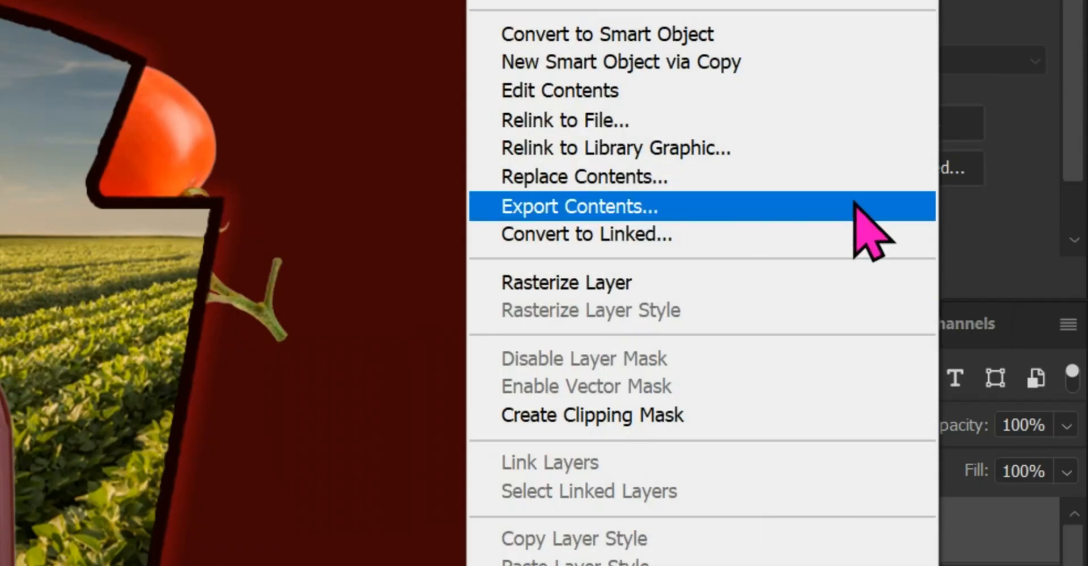
pyautogui.click(715, 283)
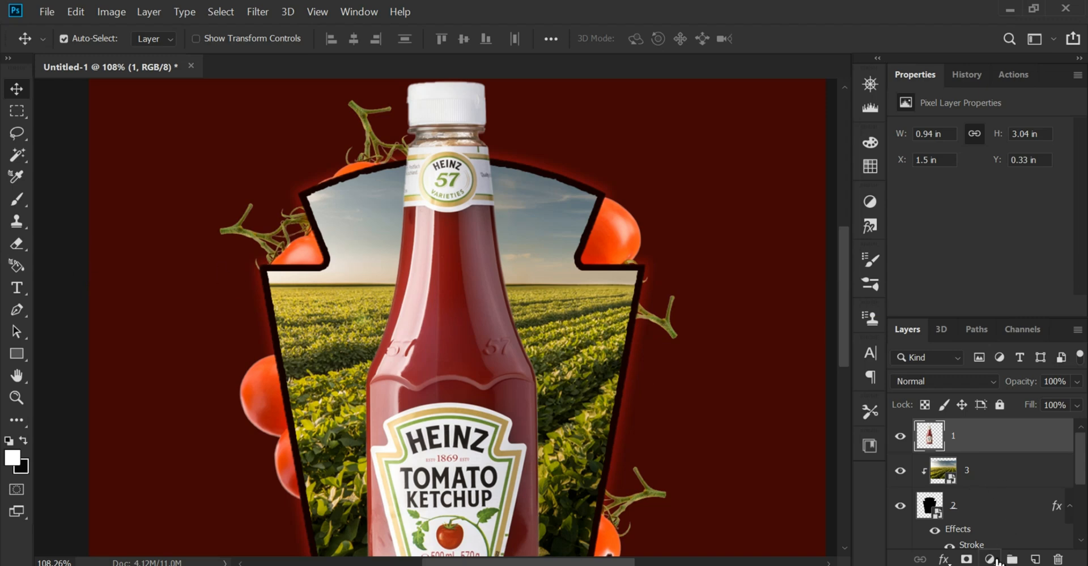
# Add a Curves adjustment clipped to the bottle layer and lower the curve's white end to about half output
pyautogui.click(990, 560)
pyautogui.click(1014, 349)
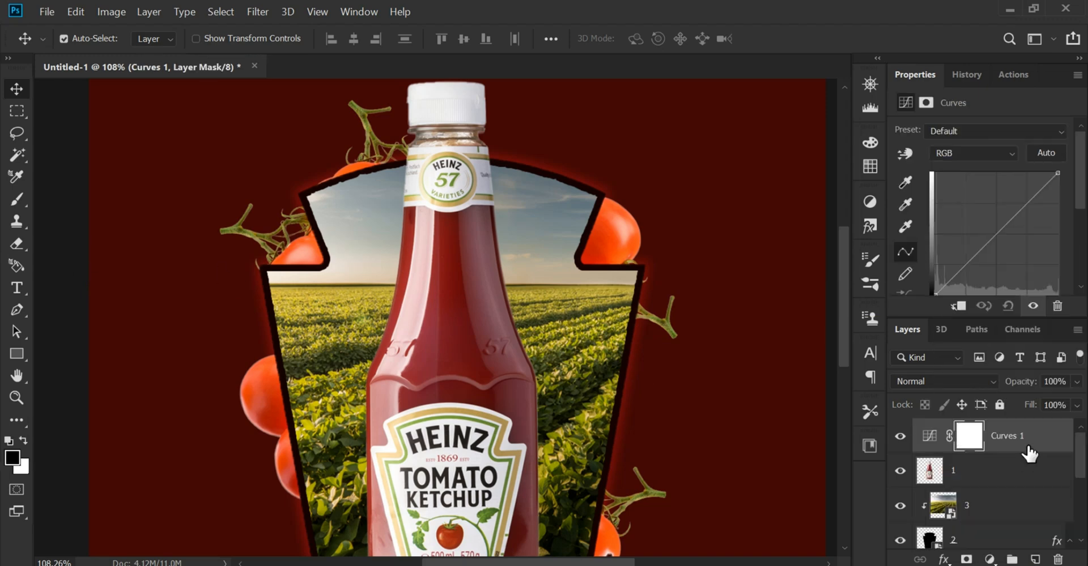
pyautogui.rightClick(1029, 453)
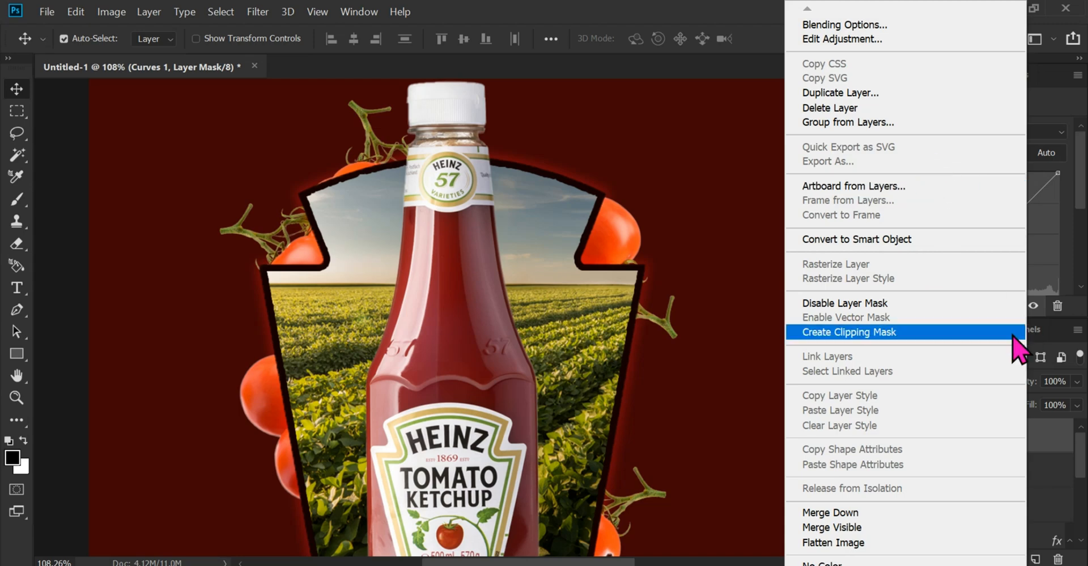
pyautogui.click(942, 333)
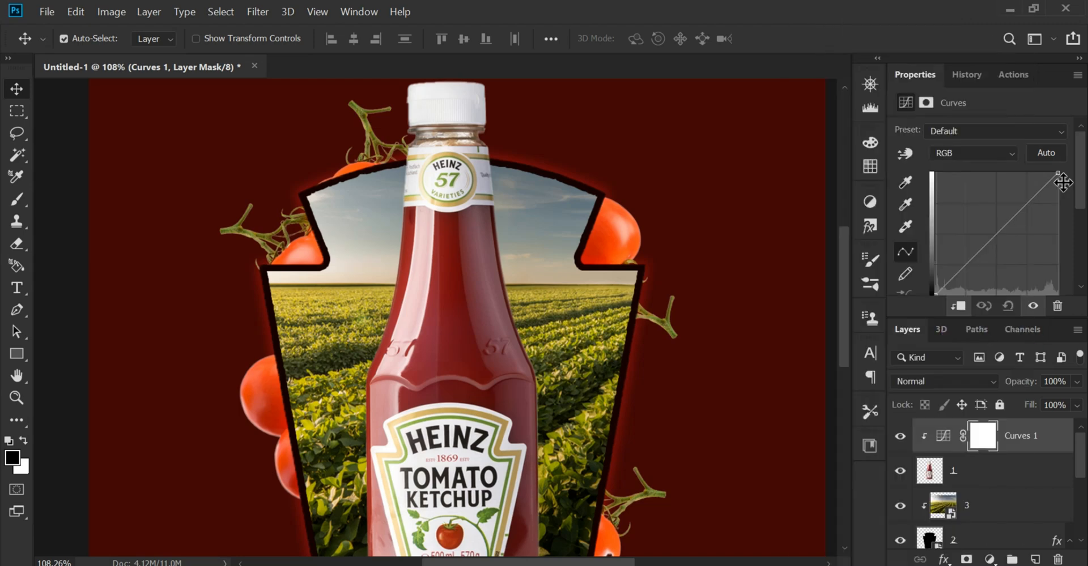
pyautogui.moveTo(1063, 183); pyautogui.dragTo(1079, 245)
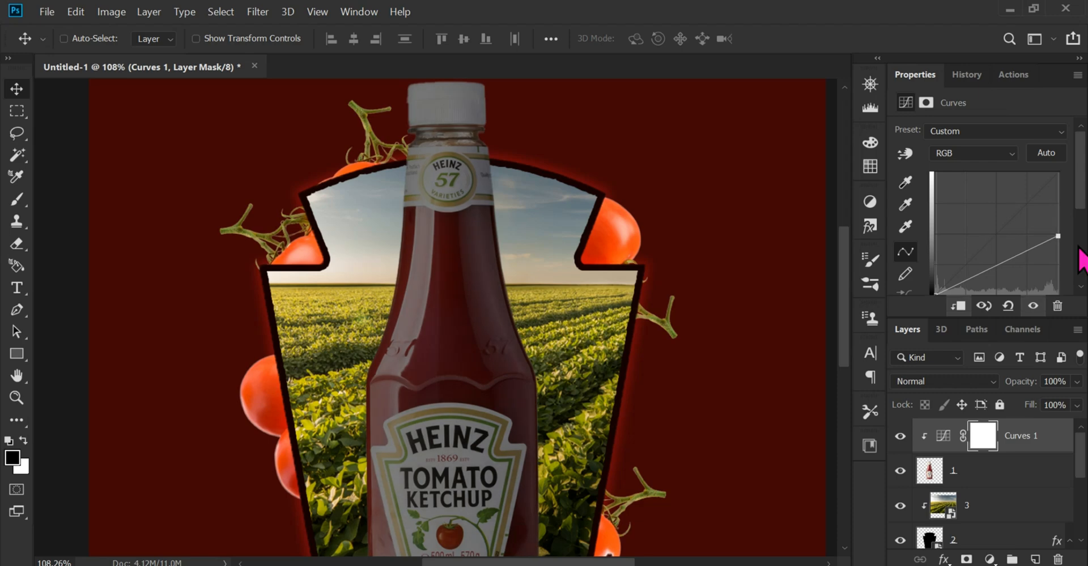
# Invert the Curves layer's mask to black and ready the Brush tool with a white foreground colour
pyautogui.hotkey('ctrl', 'i')
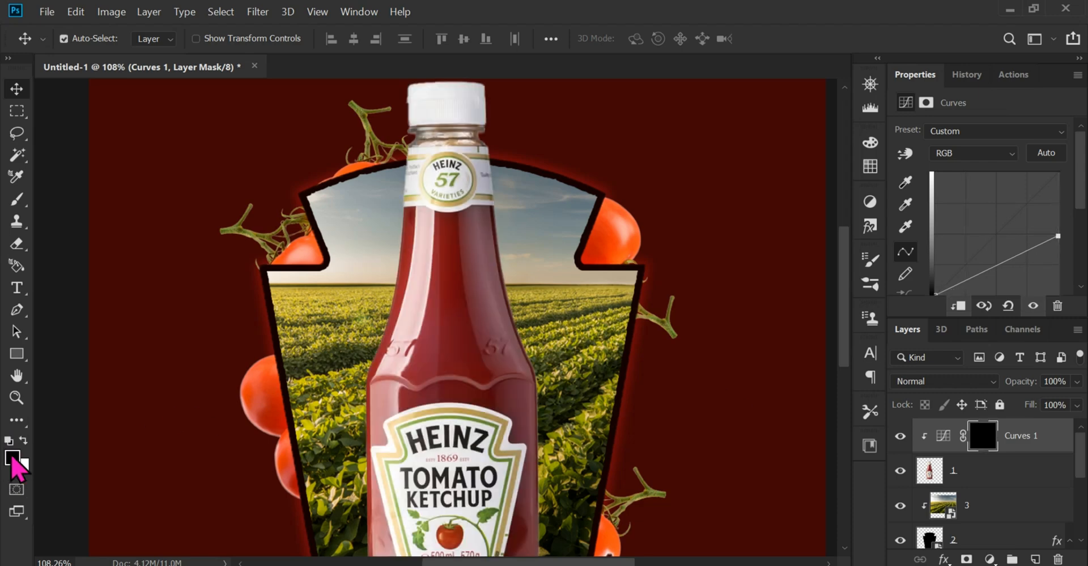
pyautogui.click(13, 459)
pyautogui.click(989, 194)
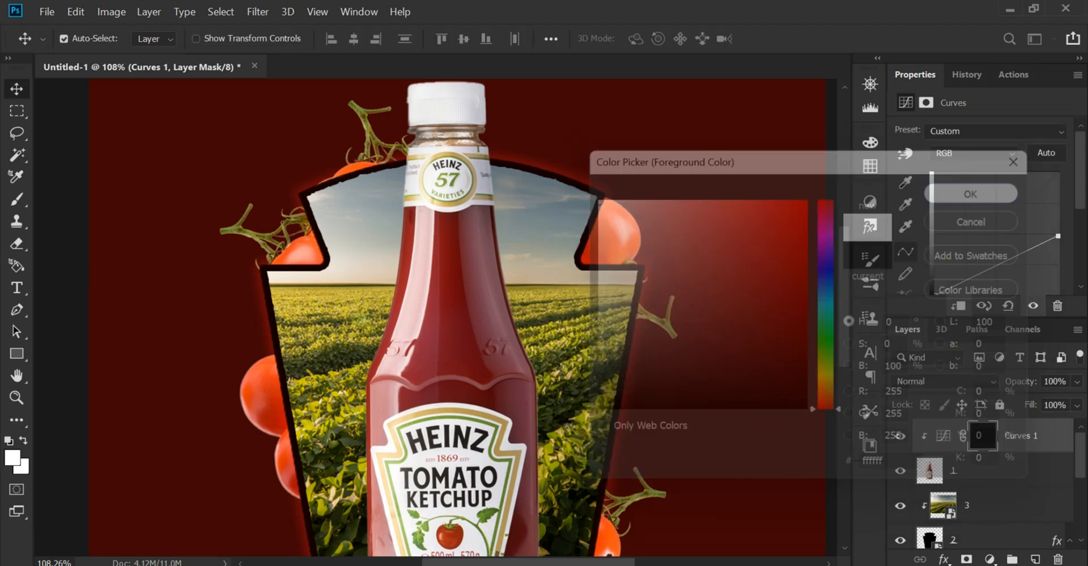
pyautogui.click(18, 201)
pyautogui.moveTo(639, 265); pyautogui.dragTo(530, 311)
# Set the Curves layer's blend mode to Multiply
pyautogui.click(927, 381)
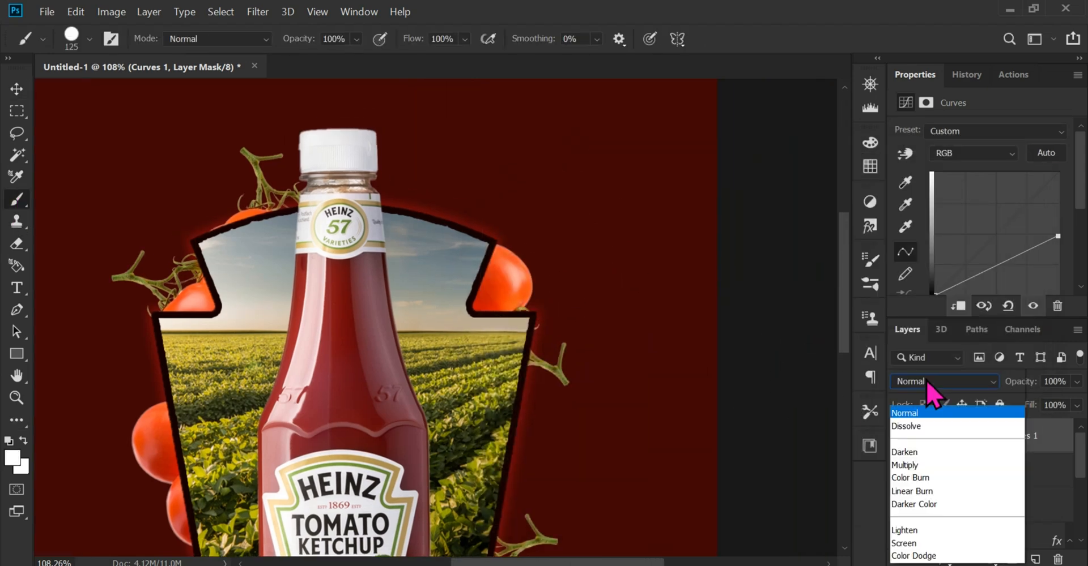
pyautogui.click(952, 203)
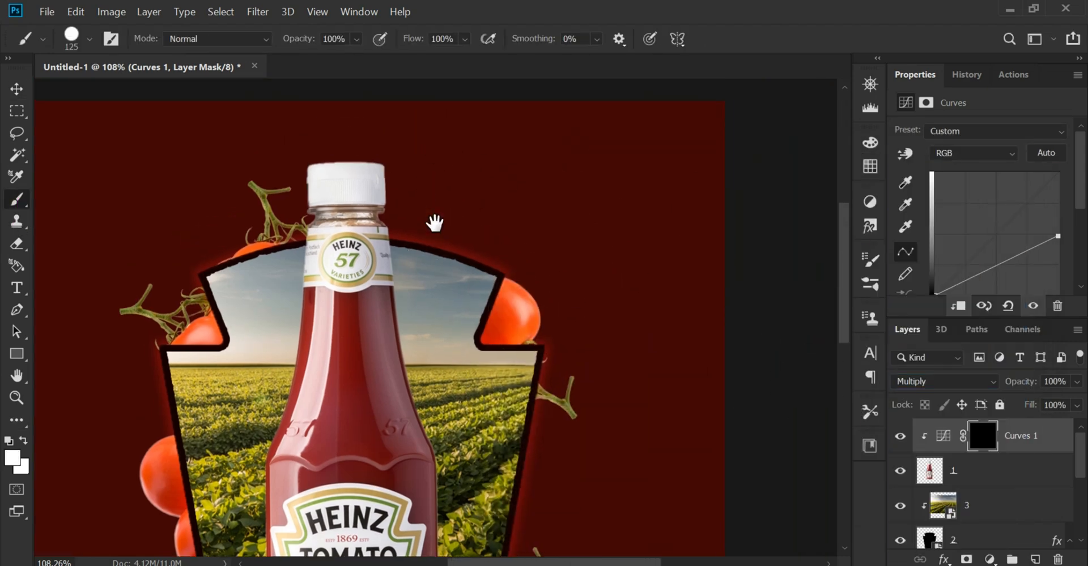
pyautogui.scroll(5, 430, 238)
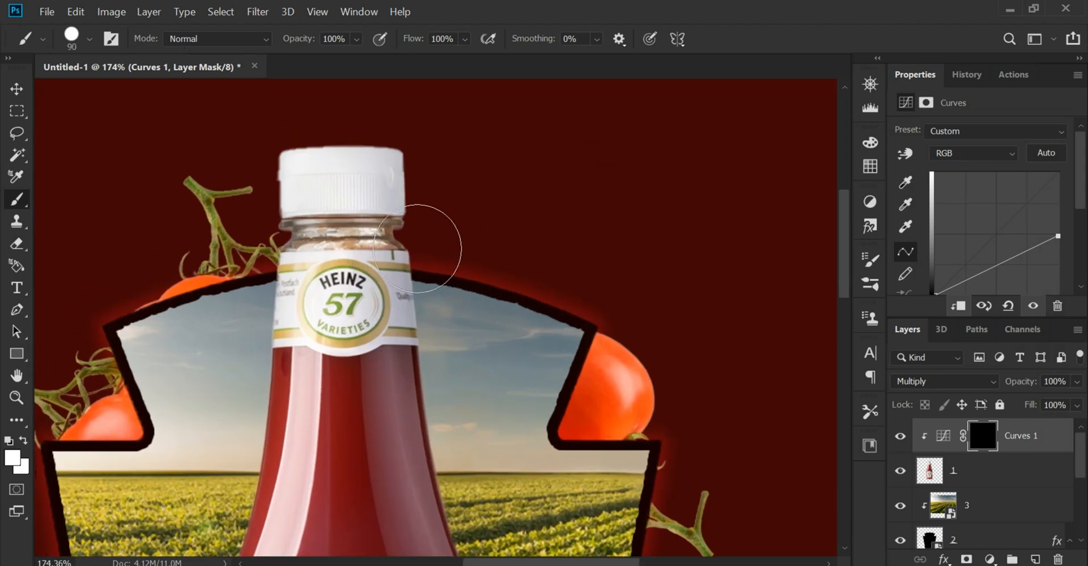
pyautogui.moveTo(408, 203); pyautogui.dragTo(419, 172)
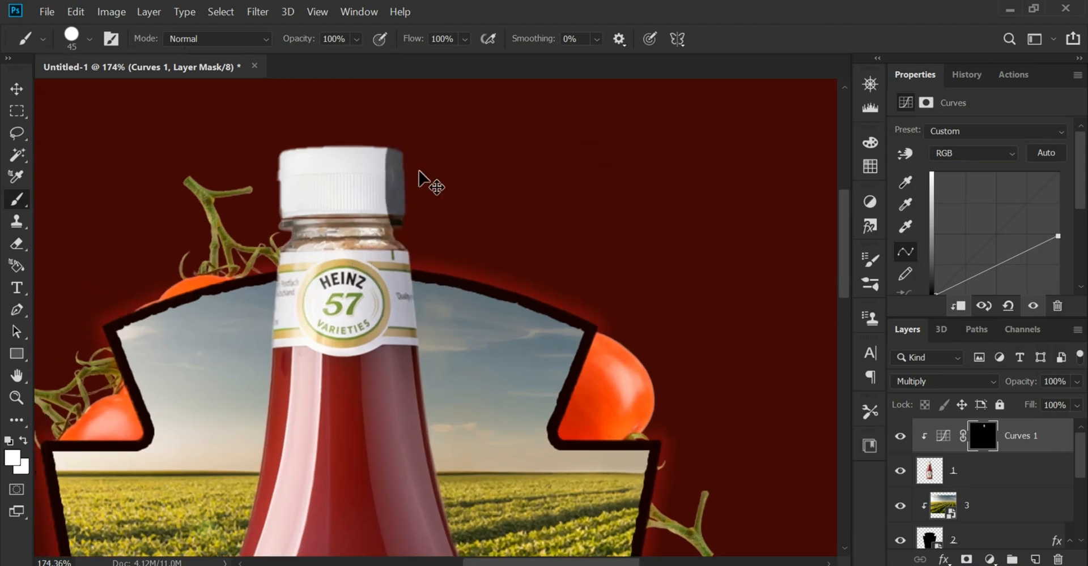
pyautogui.hotkey('ctrl', 'z')
# Switch the 45 px brush from a hard tip to a soft round tip
pyautogui.click(69, 37)
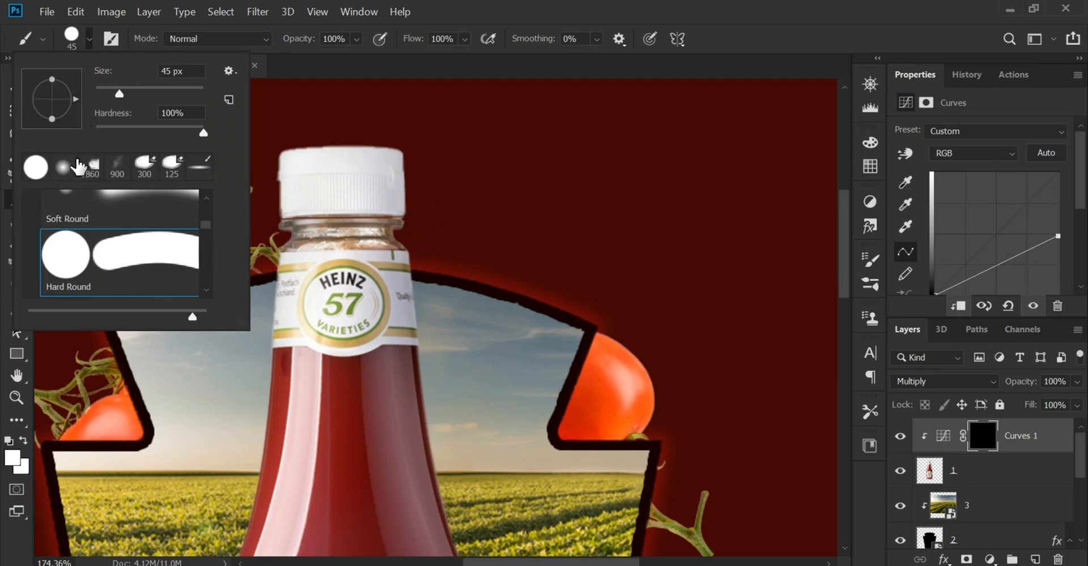
pyautogui.click(64, 167)
pyautogui.click(2, 223)
pyautogui.moveTo(462, 258); pyautogui.dragTo(439, 257)
pyautogui.scroll(2, 342, 213)
pyautogui.moveTo(393, 142); pyautogui.dragTo(393, 270)
pyautogui.hotkey('ctrl', 'z')
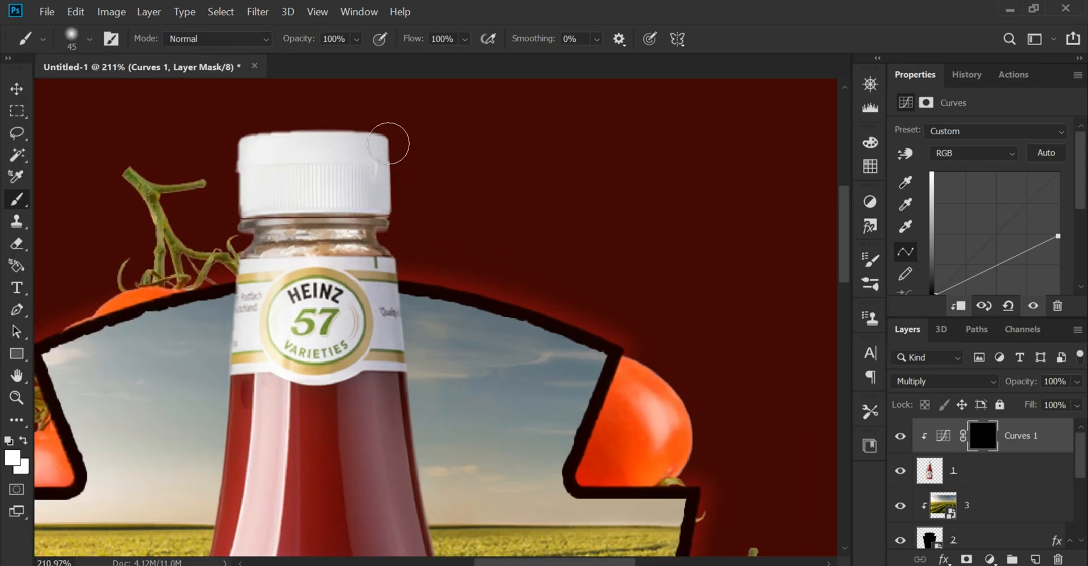
# Set the brush flow to 22% and paint white on the Curves mask along the right edge of the cap and neck
pyautogui.click(465, 39)
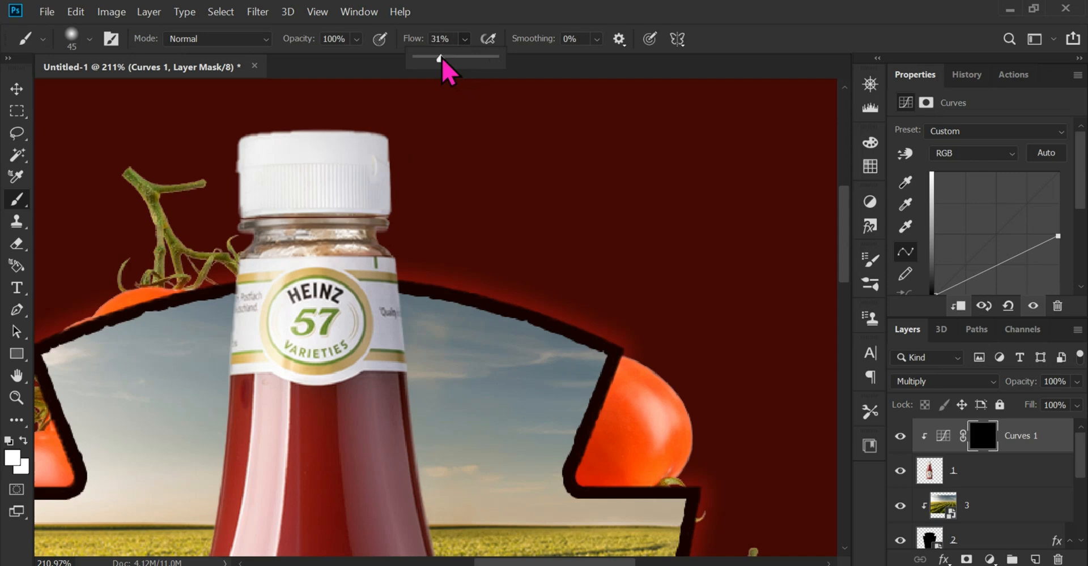
pyautogui.click(174, 233)
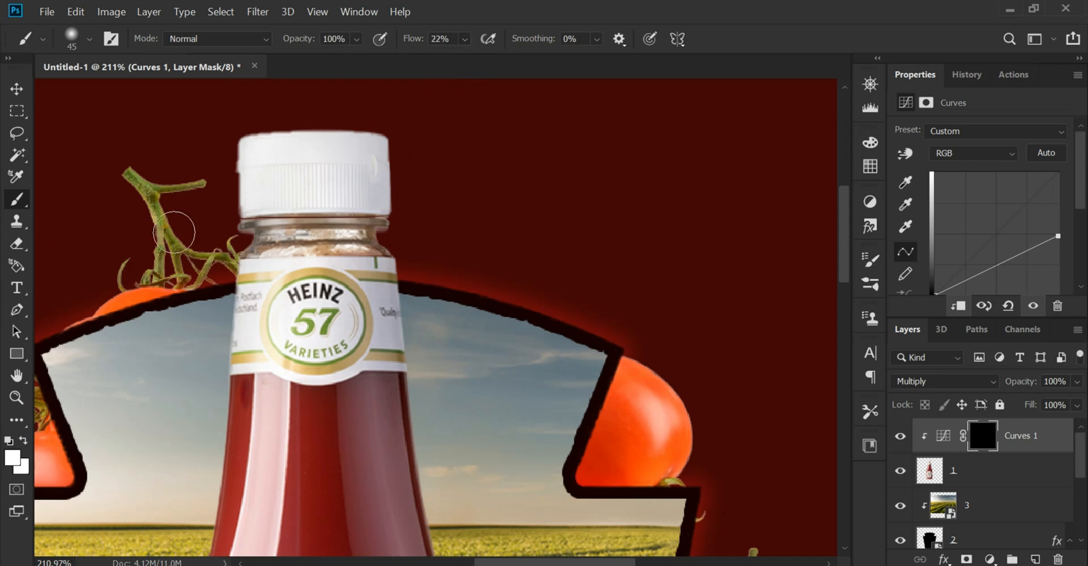
pyautogui.moveTo(397, 129); pyautogui.dragTo(419, 272)
pyautogui.moveTo(390, 156)
pyautogui.mouseDown()
pyautogui.moveTo(417, 313)
pyautogui.moveTo(408, 345)
pyautogui.mouseUp()
pyautogui.moveTo(389, 243); pyautogui.dragTo(408, 413)
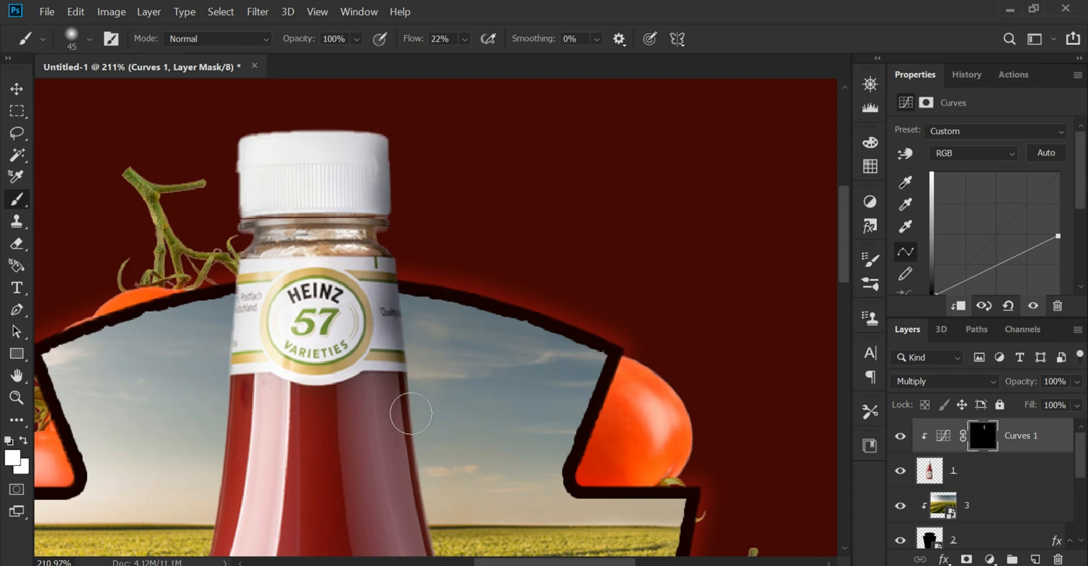
# Continue the shading on the Curves mask down the bottle's right edge from the neck label to the shoulder
pyautogui.moveTo(404, 368)
pyautogui.mouseDown()
pyautogui.moveTo(413, 478)
pyautogui.moveTo(433, 314)
pyautogui.mouseUp()
pyautogui.press('space')
pyautogui.moveTo(419, 276); pyautogui.dragTo(435, 417)
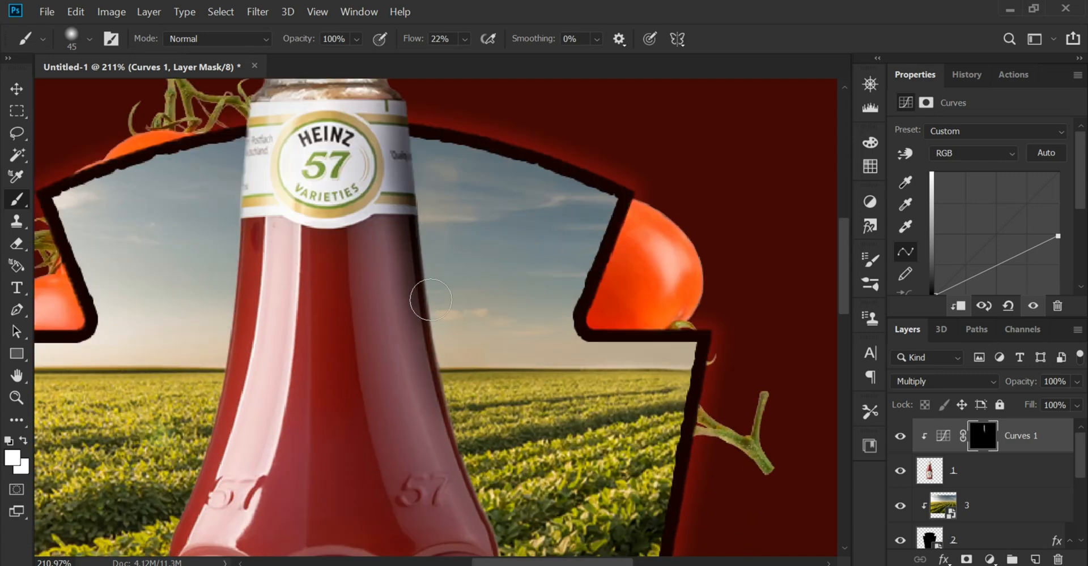
pyautogui.moveTo(421, 300); pyautogui.dragTo(438, 440)
pyautogui.moveTo(422, 347); pyautogui.dragTo(440, 434)
pyautogui.press('space')
pyautogui.moveTo(463, 491); pyautogui.dragTo(446, 409)
pyautogui.moveTo(424, 347); pyautogui.dragTo(471, 454)
pyautogui.moveTo(447, 389); pyautogui.dragTo(469, 489)
# Paint the Curves mask along the right edge of the bottle's lower body, from the shoulder to the base
pyautogui.press('space')
pyautogui.moveTo(476, 483); pyautogui.dragTo(475, 340)
pyautogui.moveTo(469, 296); pyautogui.dragTo(501, 466)
pyautogui.moveTo(476, 345)
pyautogui.mouseDown()
pyautogui.moveTo(478, 494)
pyautogui.moveTo(490, 323)
pyautogui.mouseUp()
pyautogui.press('space')
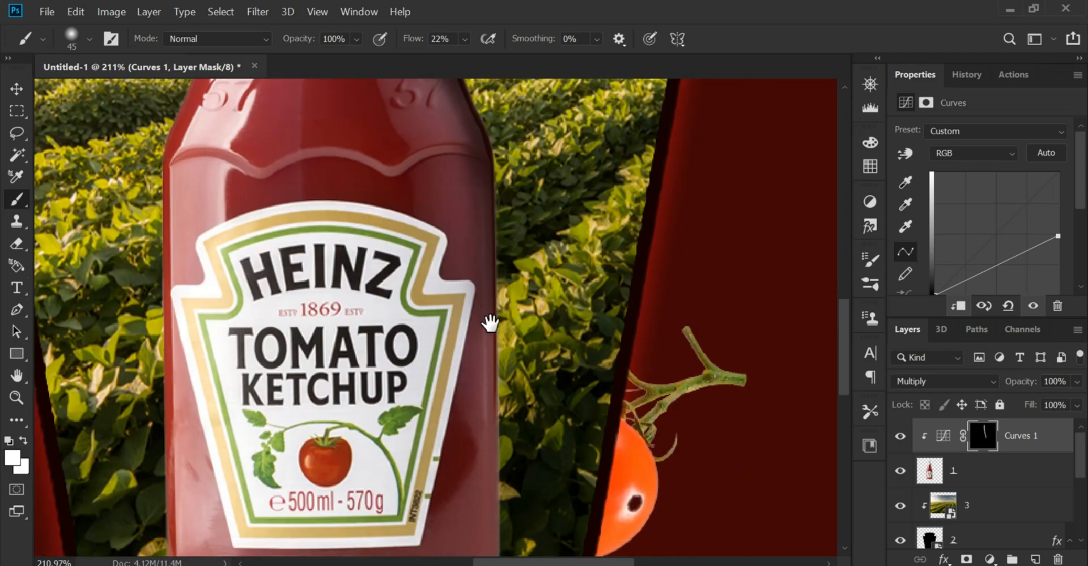
pyautogui.moveTo(491, 236); pyautogui.dragTo(489, 470)
pyautogui.moveTo(493, 211); pyautogui.dragTo(493, 425)
pyautogui.press('space')
pyautogui.moveTo(512, 406); pyautogui.dragTo(535, 249)
pyautogui.moveTo(508, 215); pyautogui.dragTo(445, 532)
pyautogui.moveTo(512, 343); pyautogui.dragTo(471, 513)
# Deepen the shading on the bottle's right shoulder with more white strokes on the Curves mask
pyautogui.press('space')
pyautogui.moveTo(506, 113); pyautogui.dragTo(524, 320)
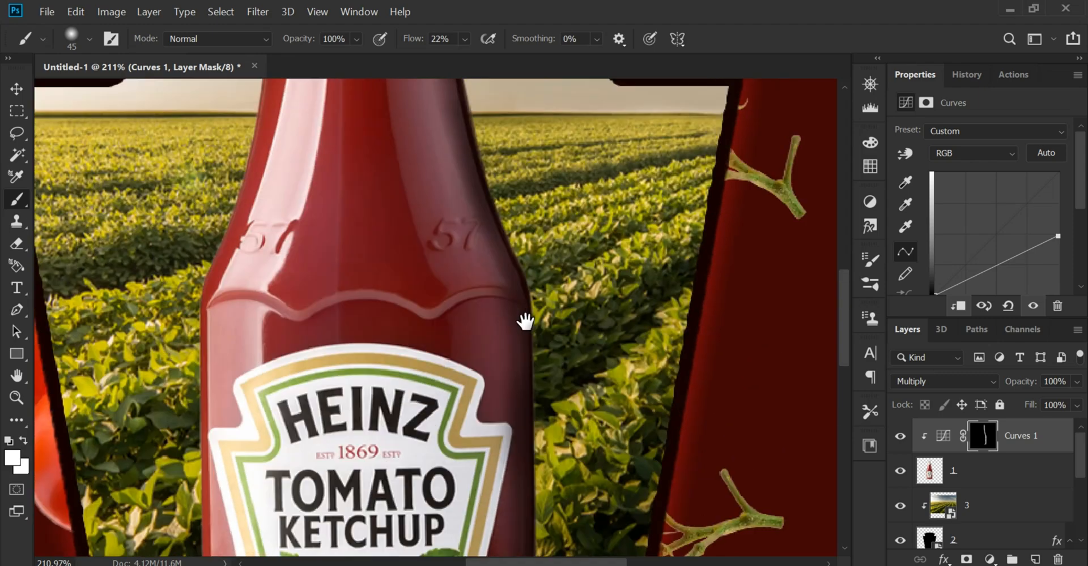
pyautogui.moveTo(491, 192)
pyautogui.mouseDown()
pyautogui.moveTo(532, 335)
pyautogui.moveTo(537, 429)
pyautogui.mouseUp()
pyautogui.moveTo(507, 321); pyautogui.dragTo(492, 126)
pyautogui.scroll(-2, 505, 337)
pyautogui.moveTo(506, 338); pyautogui.dragTo(496, 213)
pyautogui.scroll(-11, 498, 215)
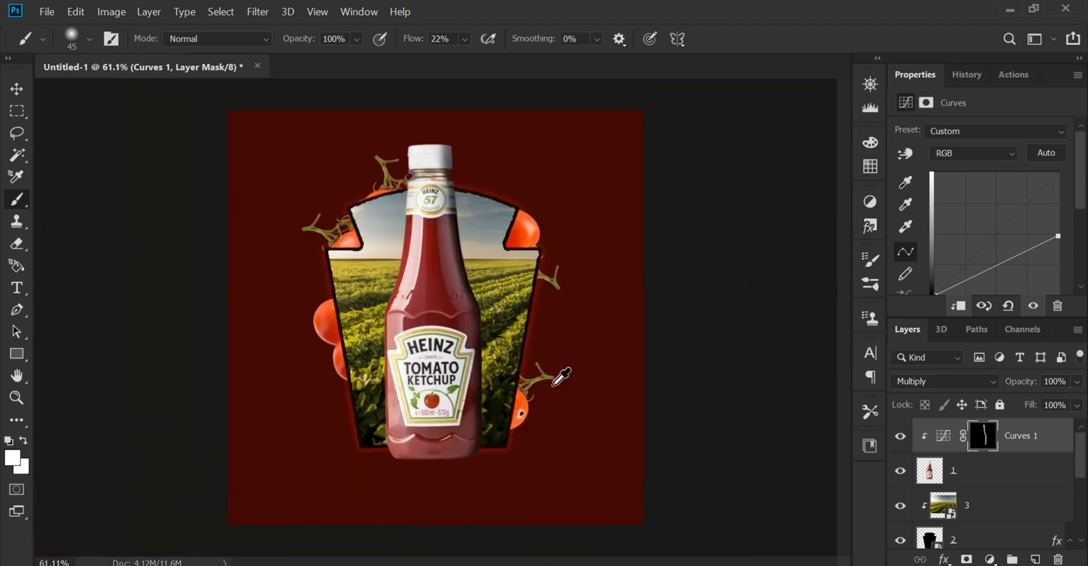
# Widen the shadow on the bottle's right side with long white strokes on the Curves mask from cap to base
pyautogui.scroll(9, 446, 330)
pyautogui.press('space')
pyautogui.moveTo(448, 329); pyautogui.dragTo(458, 530)
pyautogui.scroll(-7, 442, 112)
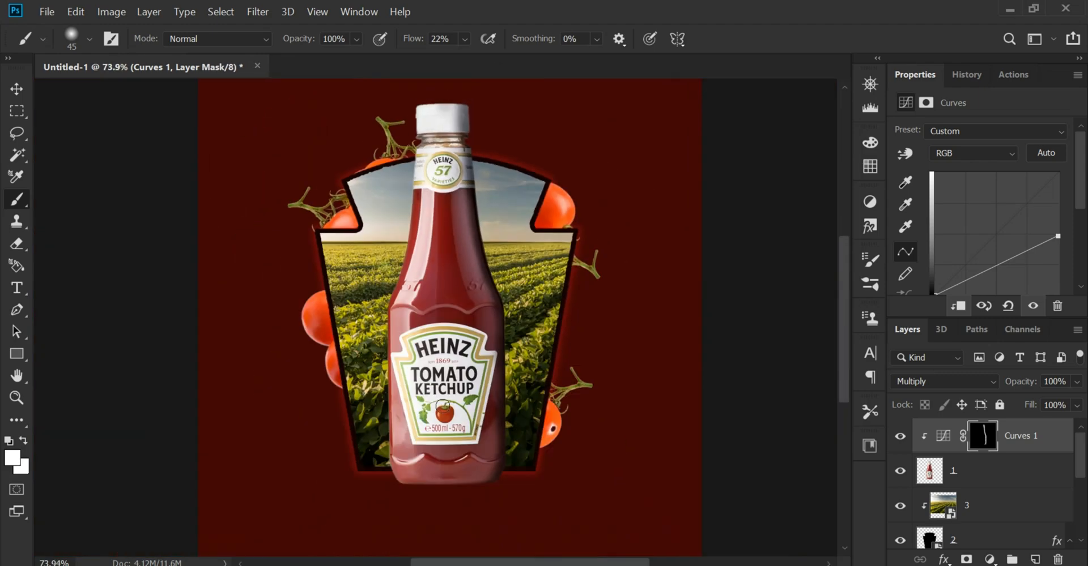
pyautogui.scroll(-1, 450, 485)
pyautogui.scroll(2, 467, 495)
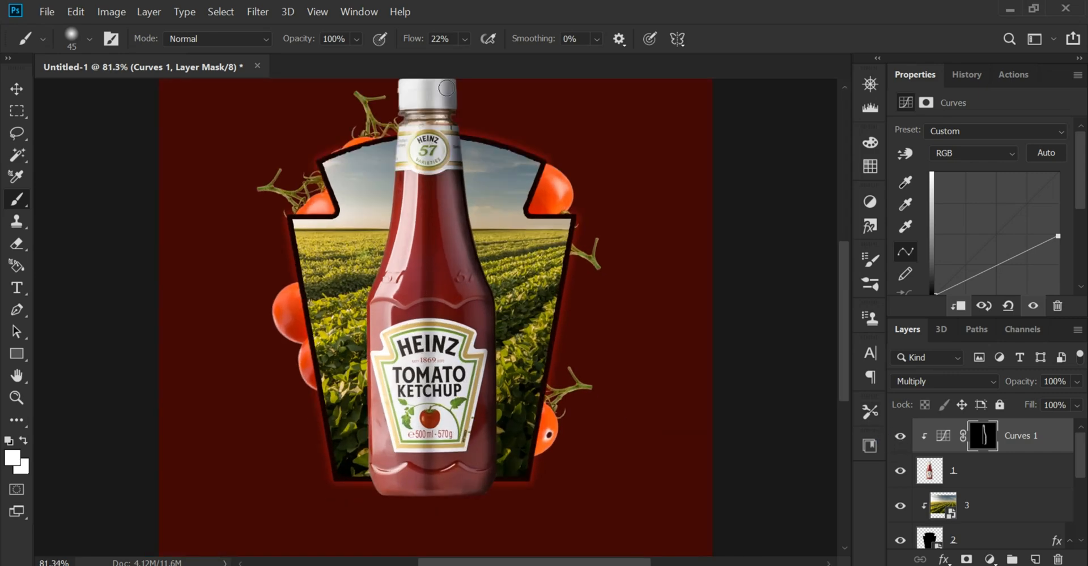
pyautogui.moveTo(441, 82); pyautogui.dragTo(447, 485)
pyautogui.scroll(5, 471, 473)
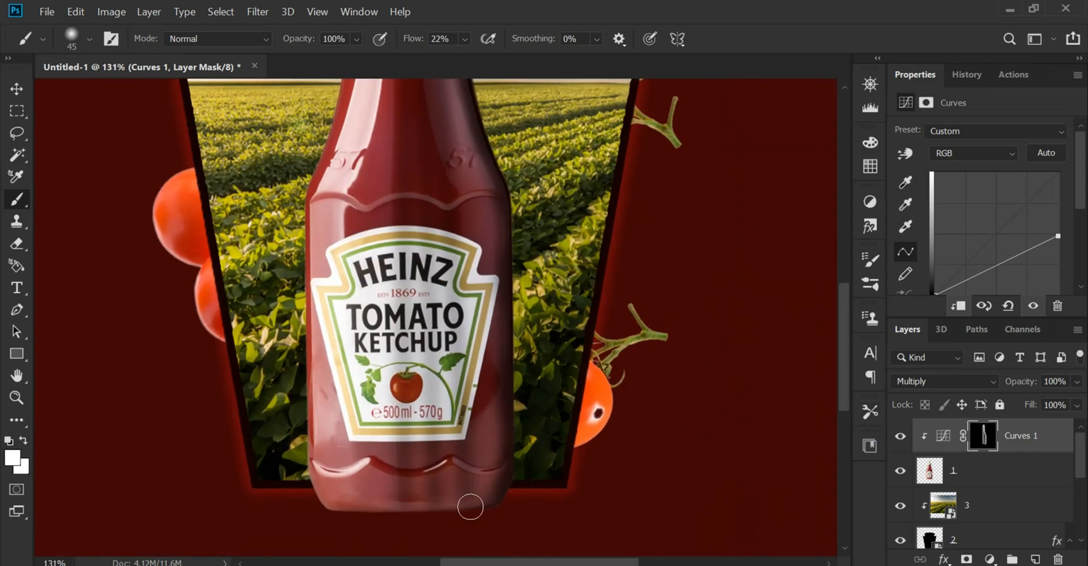
pyautogui.scroll(-6, 462, 476)
pyautogui.moveTo(440, 93); pyautogui.dragTo(444, 482)
pyautogui.scroll(-2, 461, 473)
pyautogui.scroll(2, 473, 467)
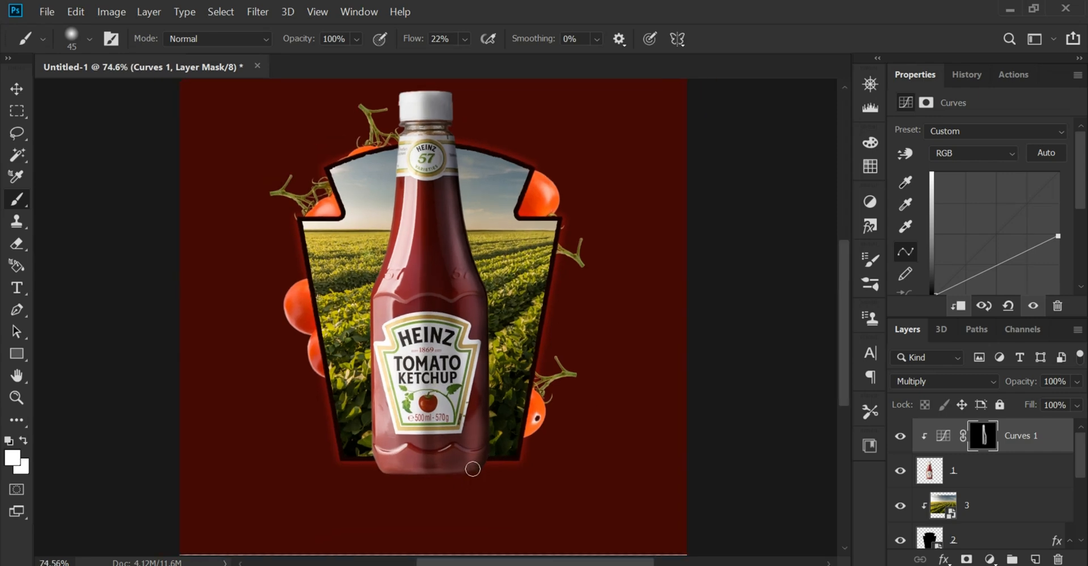
# Compare the bottle with and without the Curves 1 shading by hiding and showing that layer
pyautogui.scroll(-3, 502, 305)
pyautogui.scroll(4, 453, 448)
pyautogui.scroll(-5, 316, 461)
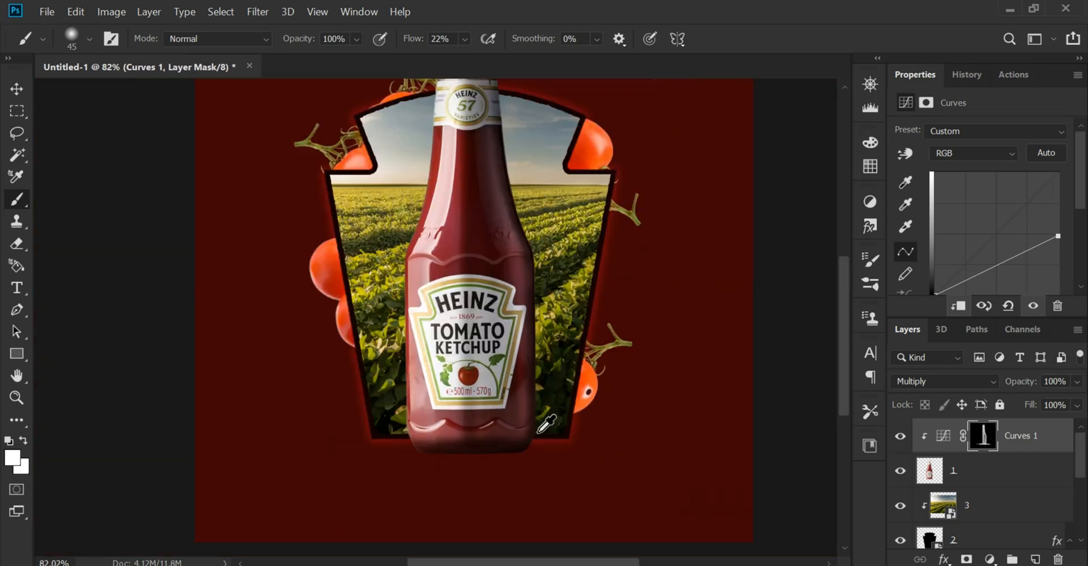
pyautogui.click(900, 437)
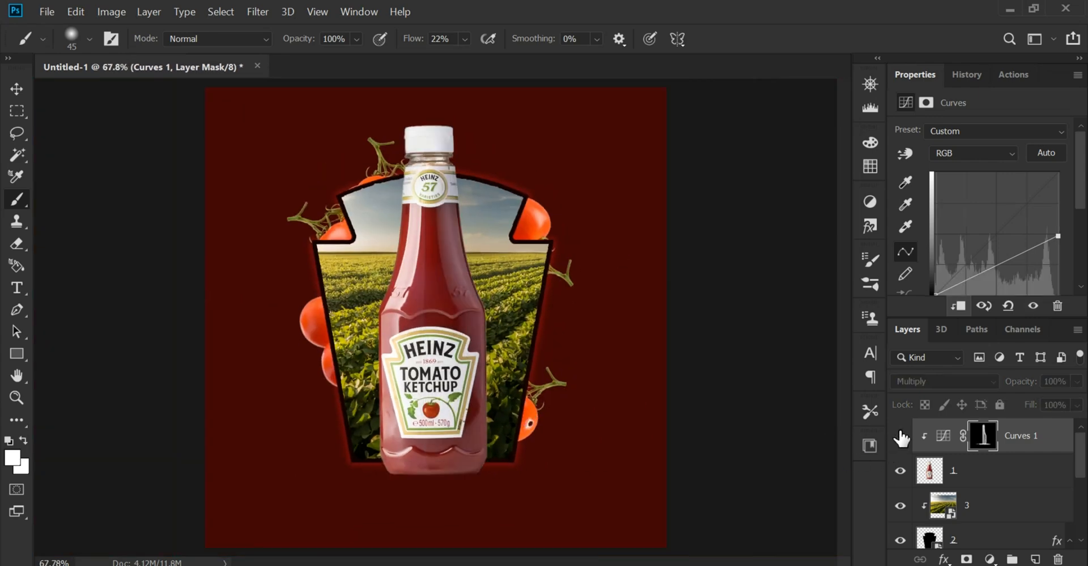
pyautogui.click(900, 437)
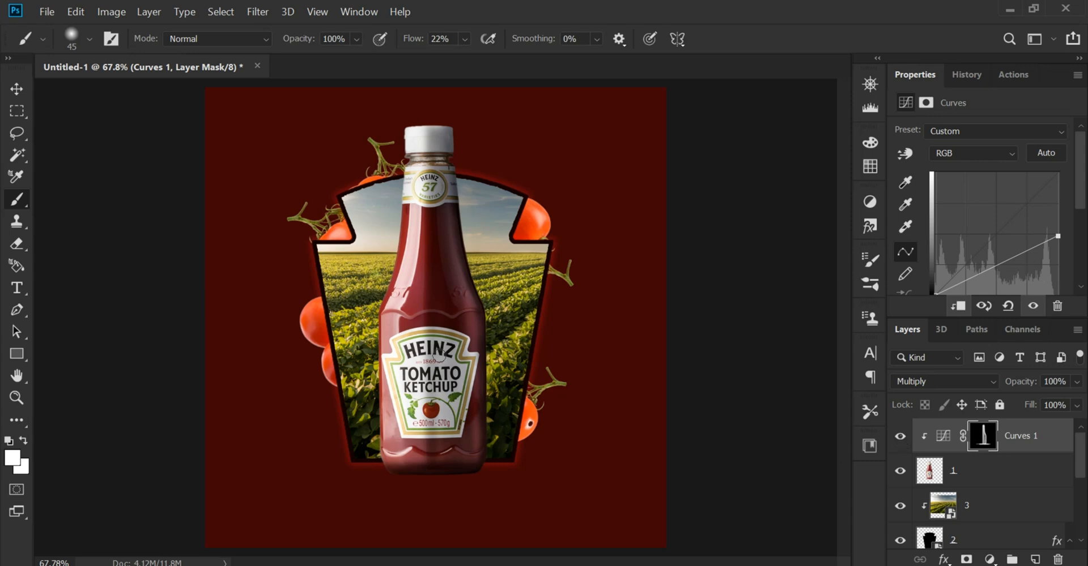
pyautogui.scroll(3, 447, 318)
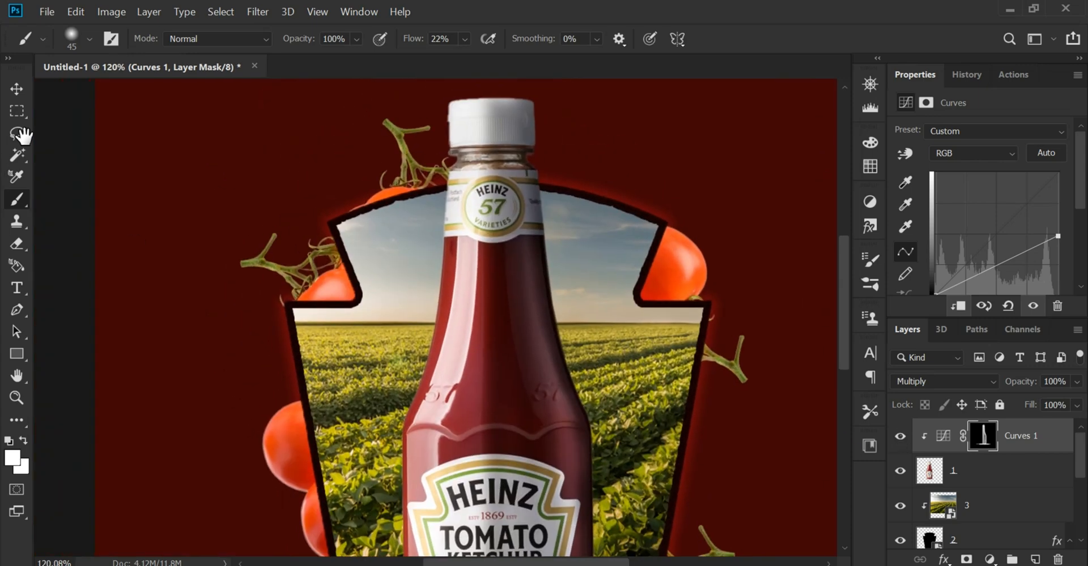
# Add another Curves adjustment layer above Curves 1 and clip it to the bottle
pyautogui.click(16, 111)
pyautogui.click(16, 89)
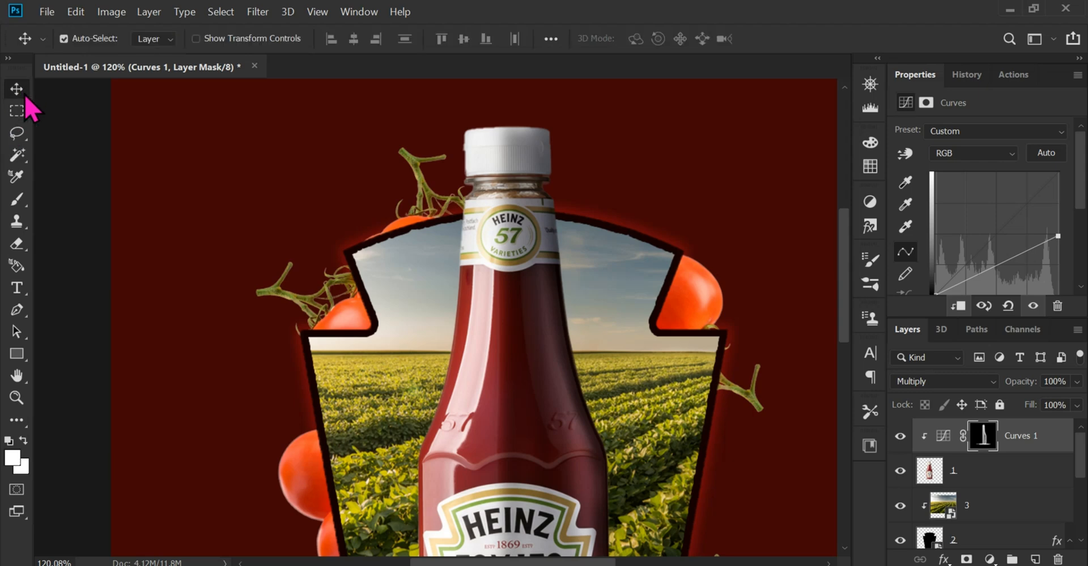
pyautogui.click(991, 560)
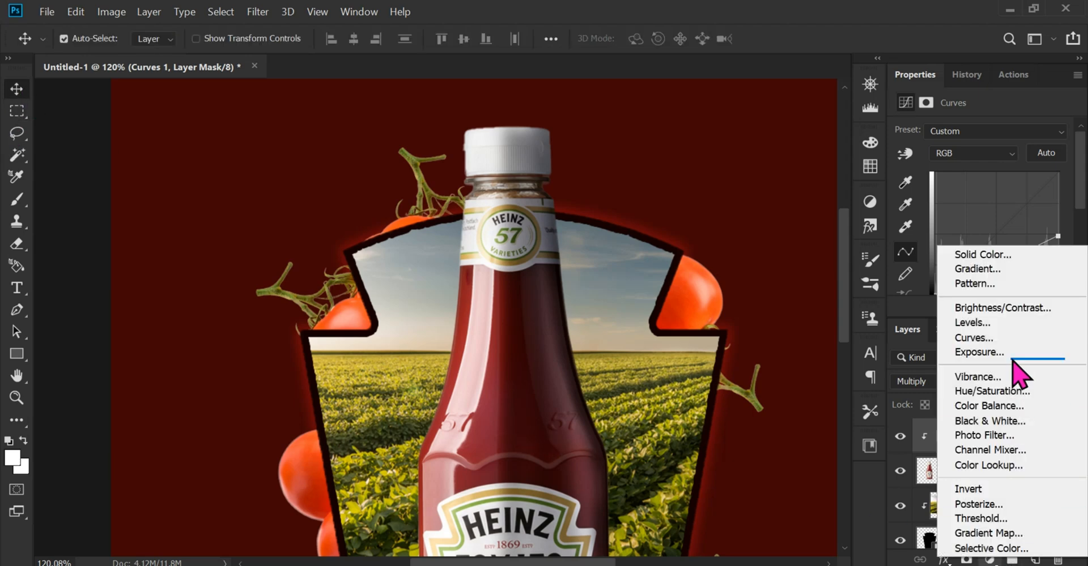
pyautogui.click(983, 345)
pyautogui.rightClick(996, 433)
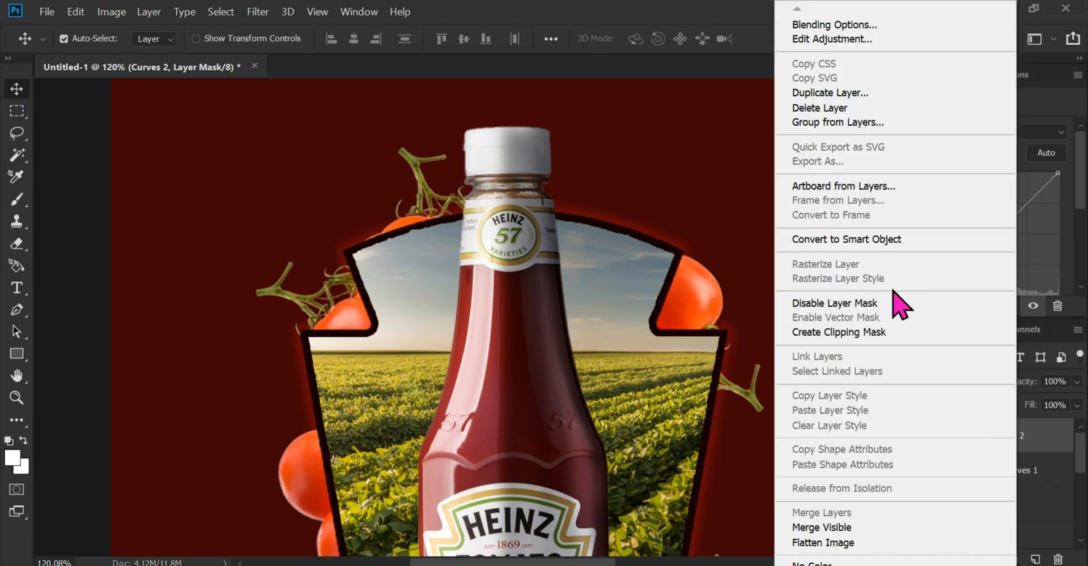
pyautogui.click(906, 333)
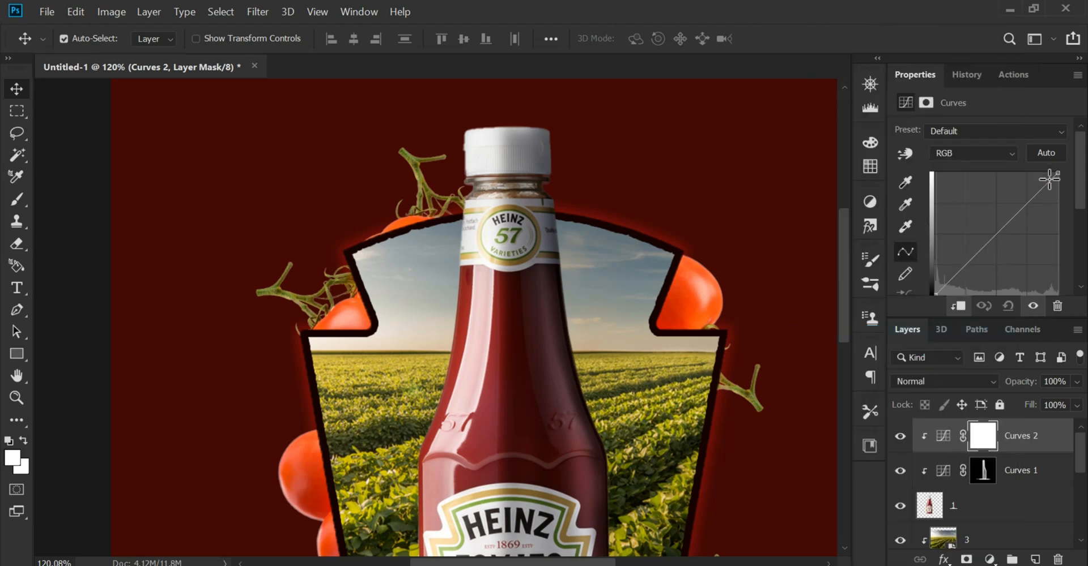
# Brighten the new Curves adjustment by moving its white point to about mid-range, and invert its mask to black
pyautogui.moveTo(1054, 171); pyautogui.dragTo(1000, 173)
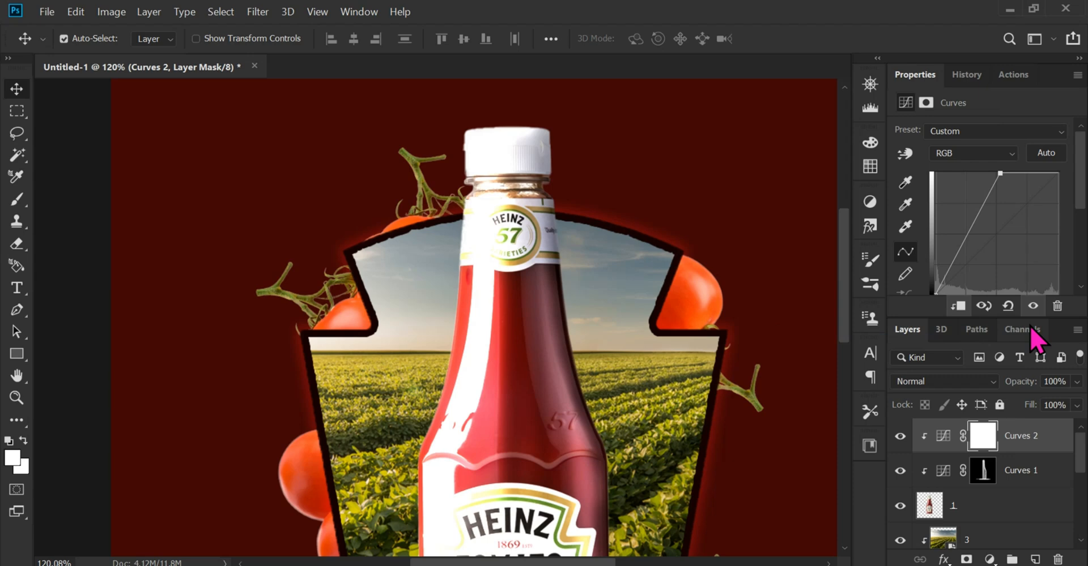
pyautogui.hotkey('ctrl', 'i')
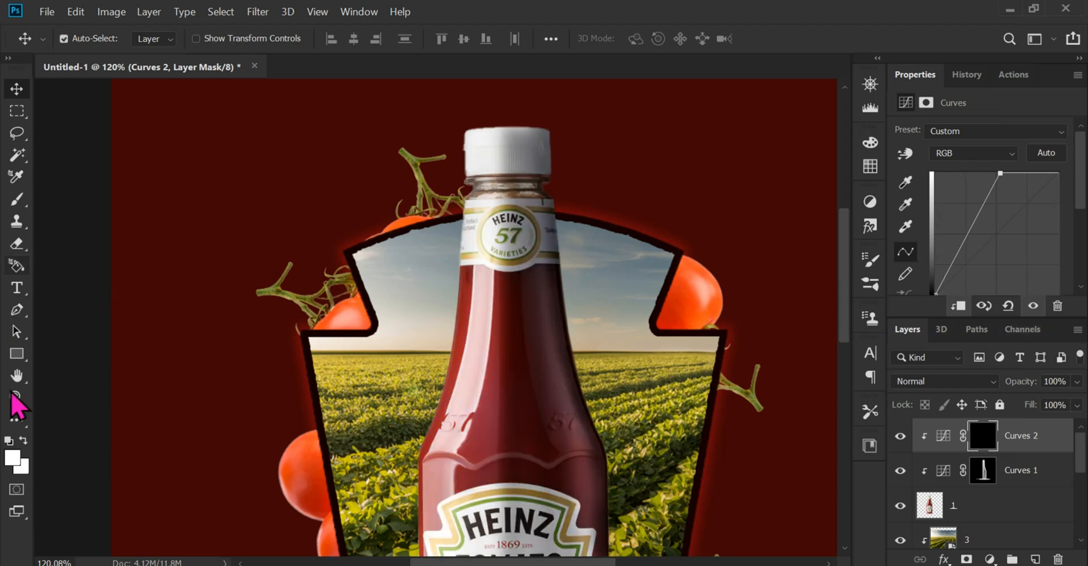
# Set the Curves 2 layer's blend mode to Screen and choose the Brush for painting on its mask
pyautogui.click(16, 199)
pyautogui.scroll(3, 494, 192)
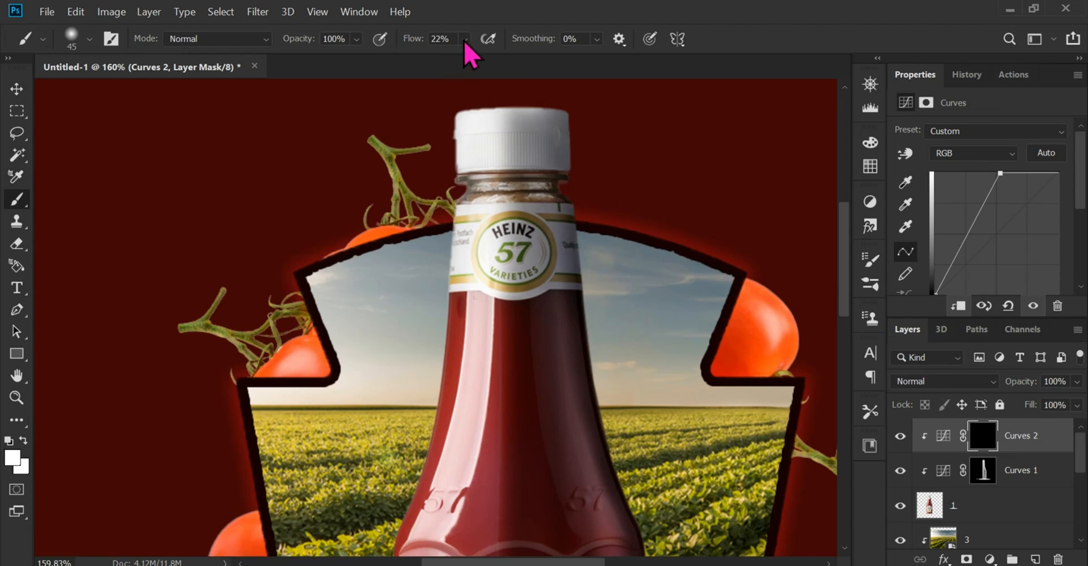
pyautogui.click(920, 381)
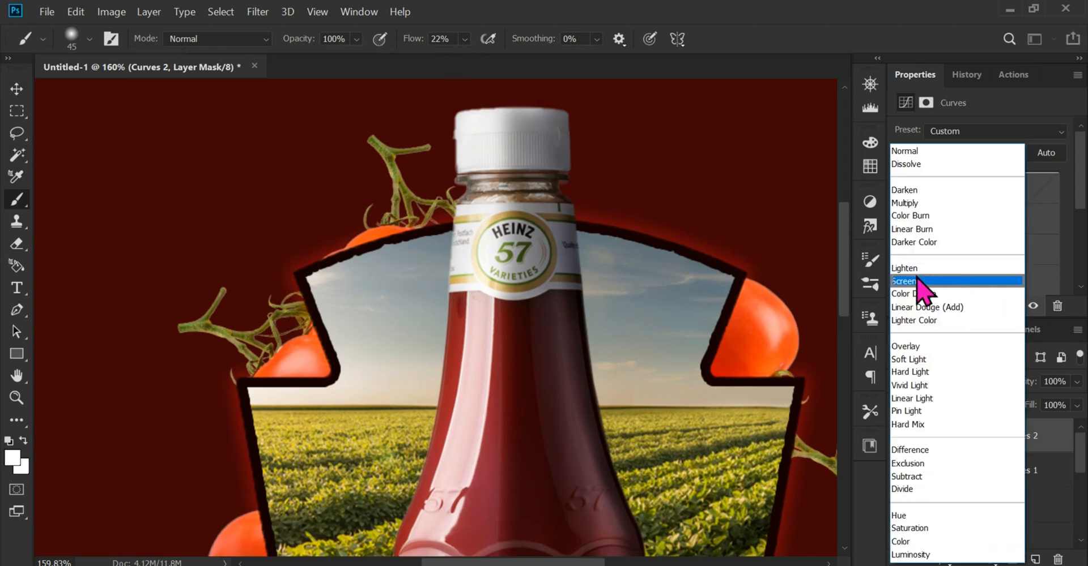
pyautogui.click(934, 281)
# Paint highlights on the Curves 2 mask with long white strokes down the bottle's left side and centre from neck to shoulder
pyautogui.moveTo(355, 173); pyautogui.dragTo(380, 223)
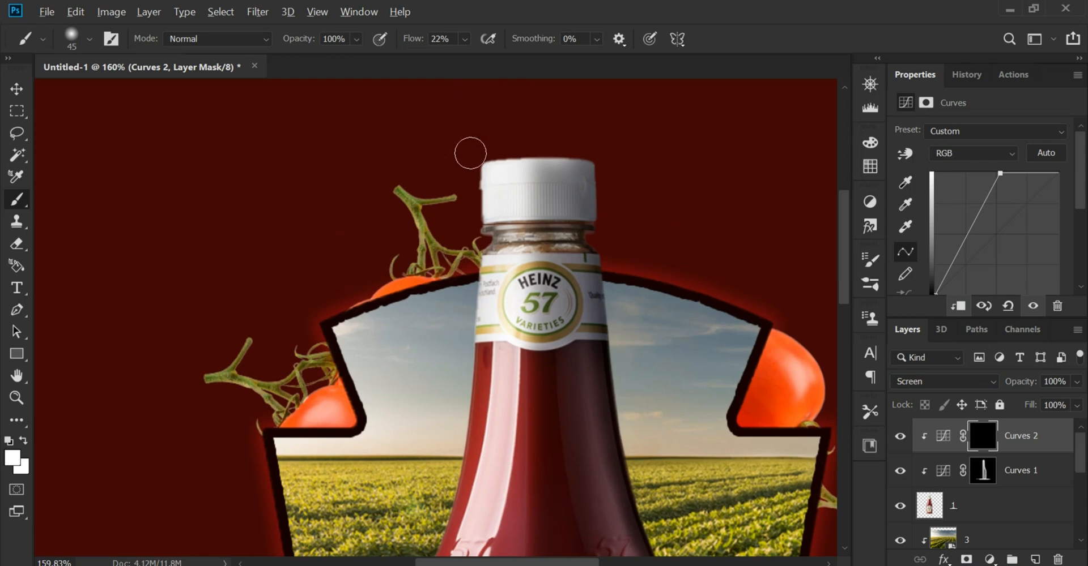
pyautogui.scroll(2, 470, 153)
pyautogui.moveTo(483, 147); pyautogui.dragTo(475, 442)
pyautogui.moveTo(473, 434); pyautogui.dragTo(492, 306)
pyautogui.moveTo(500, 266); pyautogui.dragTo(482, 436)
pyautogui.moveTo(482, 447); pyautogui.dragTo(535, 187)
pyautogui.moveTo(527, 198); pyautogui.dragTo(492, 442)
pyautogui.moveTo(487, 446); pyautogui.dragTo(519, 279)
pyautogui.moveTo(536, 309); pyautogui.dragTo(526, 462)
pyautogui.moveTo(578, 96); pyautogui.dragTo(523, 546)
pyautogui.moveTo(559, 191); pyautogui.dragTo(535, 462)
pyautogui.moveTo(533, 544); pyautogui.dragTo(566, 284)
pyautogui.moveTo(568, 452); pyautogui.dragTo(564, 233)
pyautogui.moveTo(589, 102); pyautogui.dragTo(575, 544)
# Compare the bottle's highlights and shadows by hiding and showing Curves 2 and Curves 1 in turn
pyautogui.scroll(-5, 582, 321)
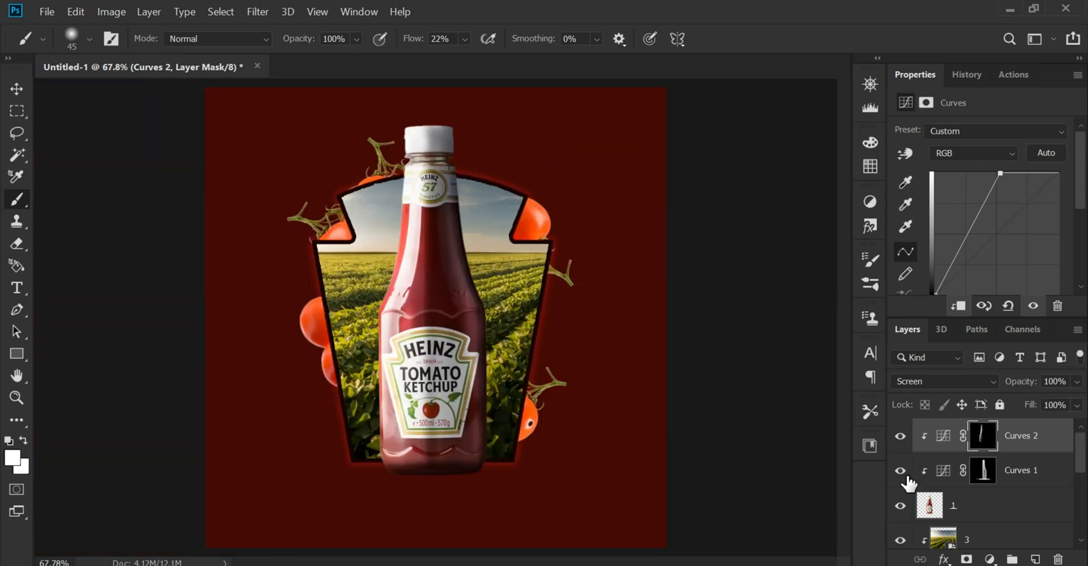
pyautogui.click(897, 443)
pyautogui.click(898, 443)
pyautogui.click(898, 443)
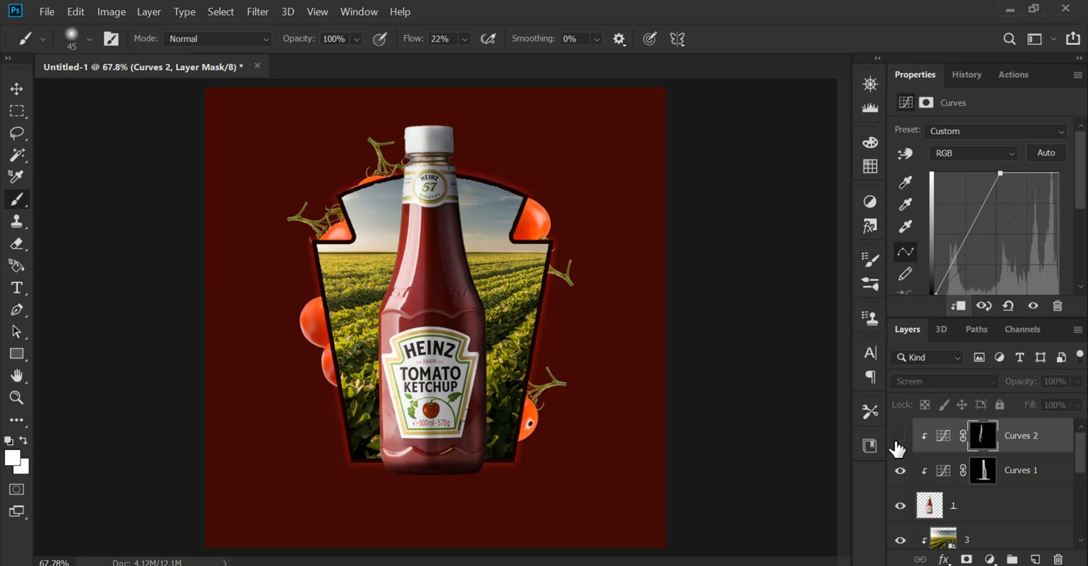
pyautogui.click(898, 443)
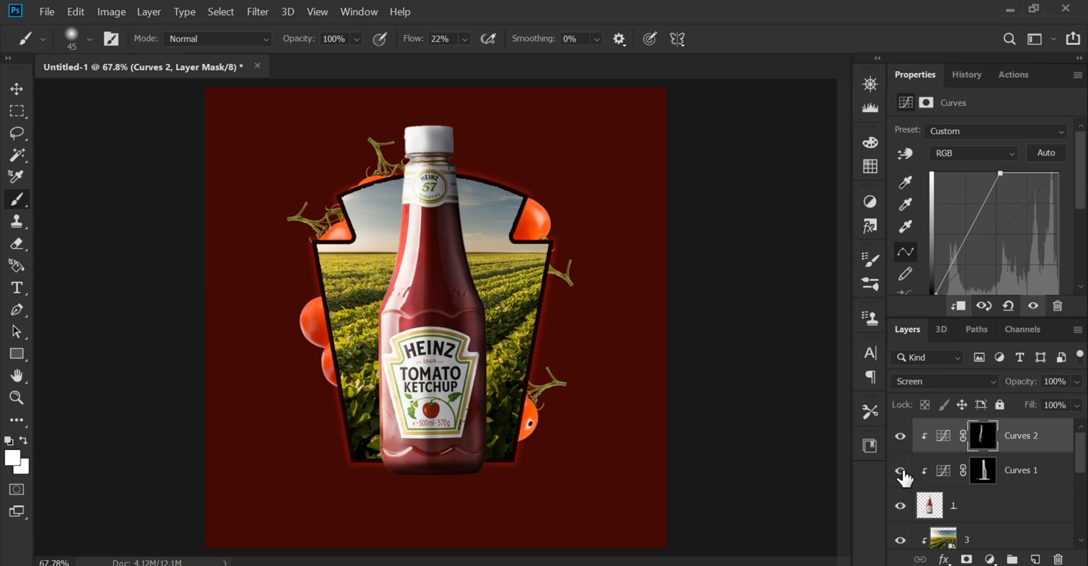
pyautogui.click(900, 471)
pyautogui.click(901, 471)
pyautogui.click(901, 472)
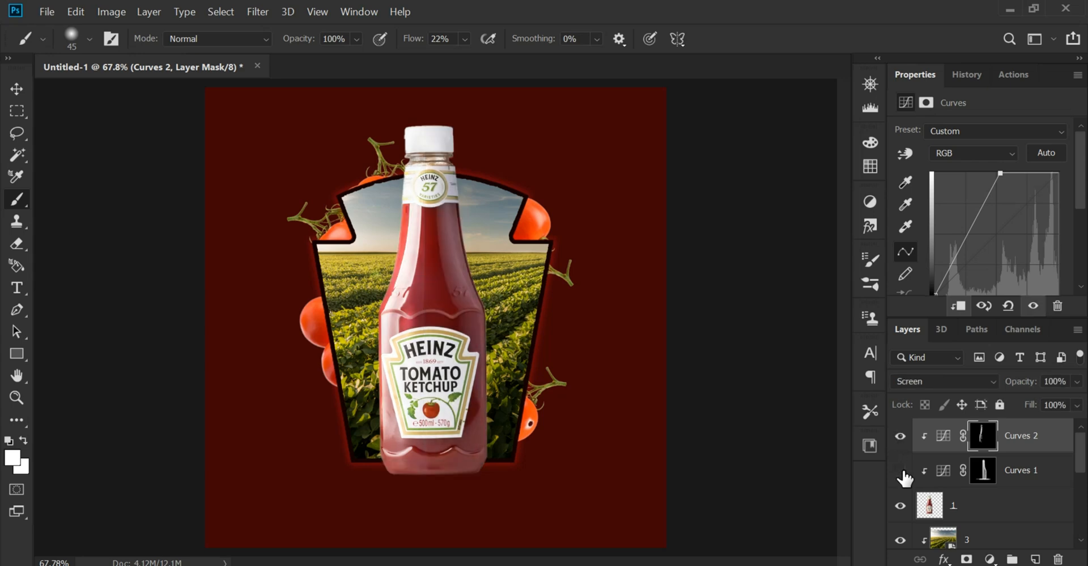
pyautogui.click(901, 472)
# Add an empty layer above the field image, keep white as the foreground colour and set the layer's blend mode to Screen
pyautogui.click(17, 87)
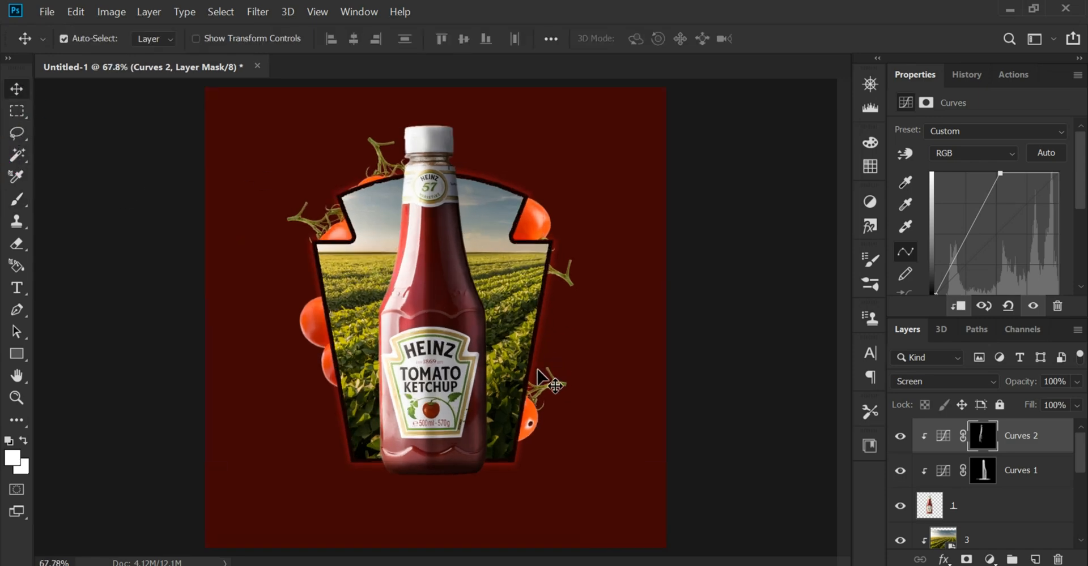
pyautogui.scroll(1, 291, 353)
pyautogui.scroll(2, 325, 259)
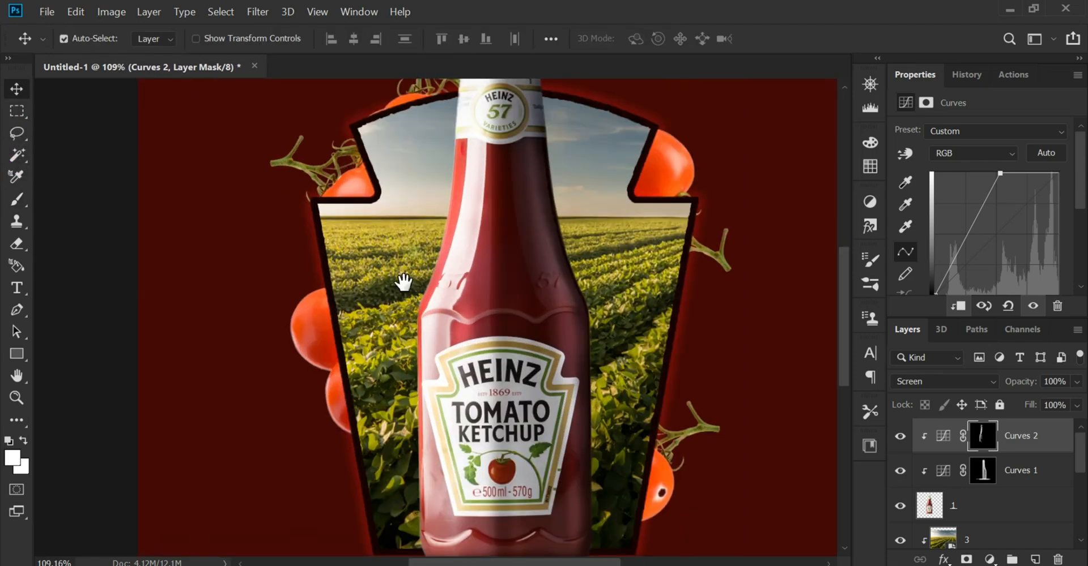
pyautogui.click(992, 535)
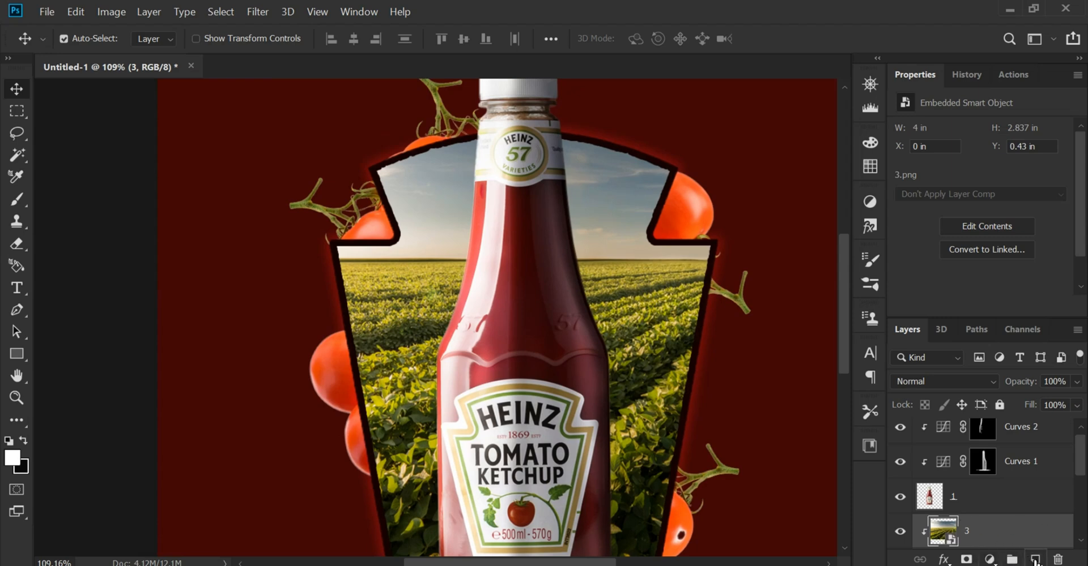
pyautogui.click(1035, 560)
pyautogui.click(13, 457)
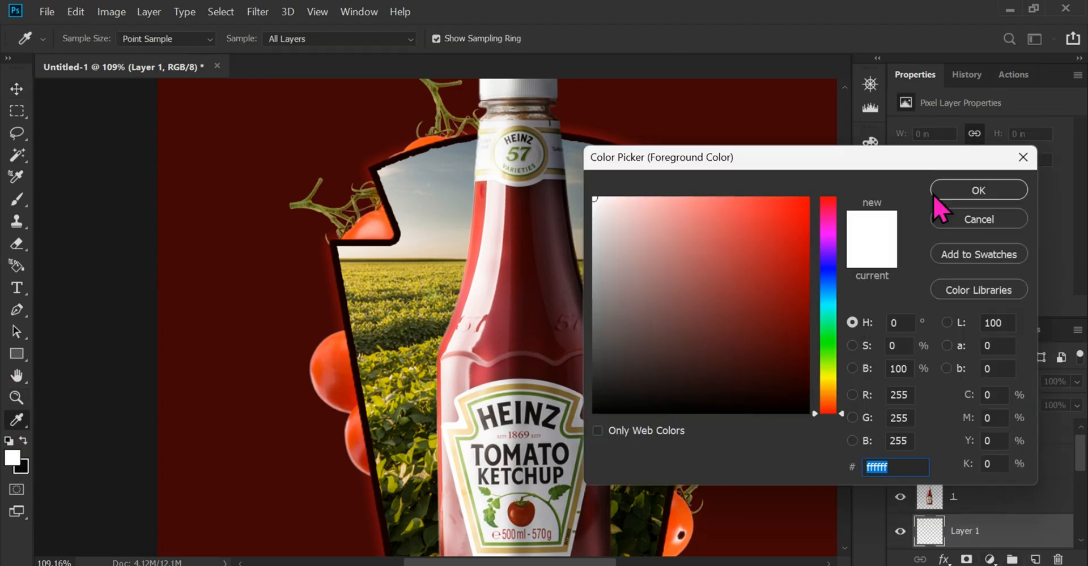
pyautogui.click(1001, 193)
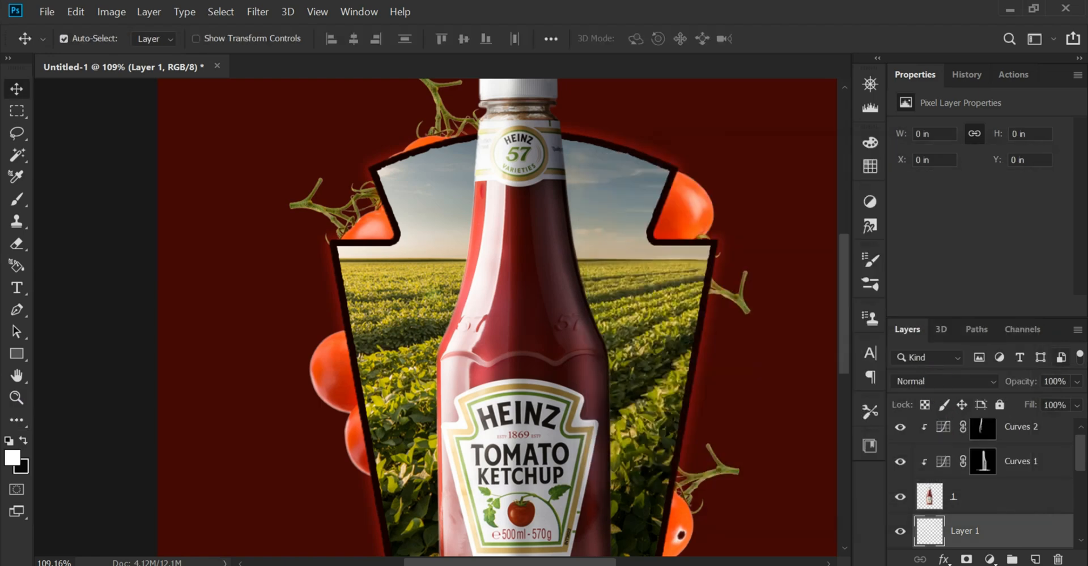
pyautogui.click(954, 382)
pyautogui.click(1023, 269)
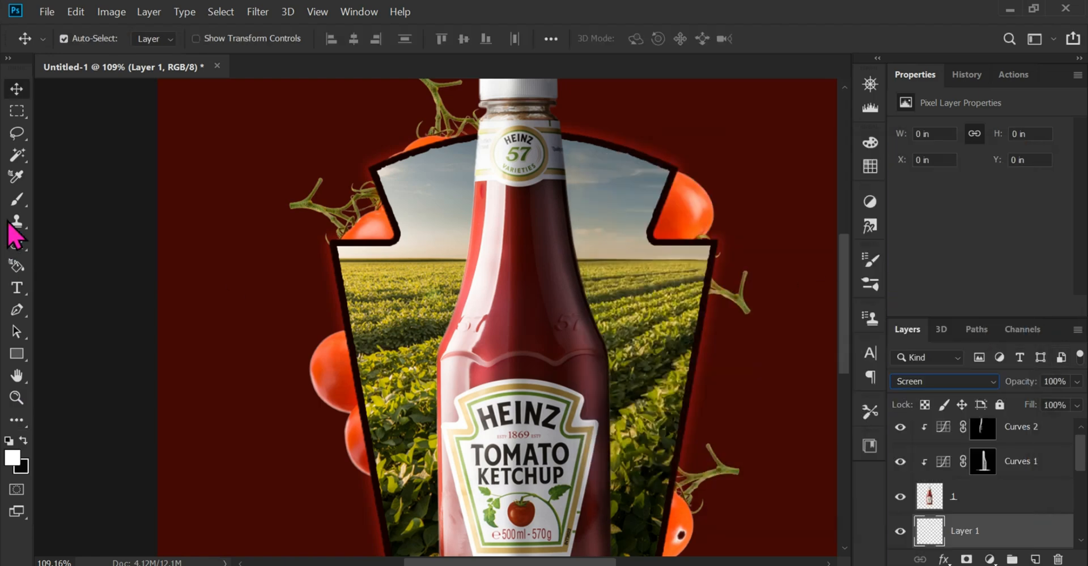
# Enlarge the Brush to 400, undo a trial white dab on the field's left edge, and raise the flow to 100%
pyautogui.click(17, 199)
pyautogui.scroll(2, 250, 316)
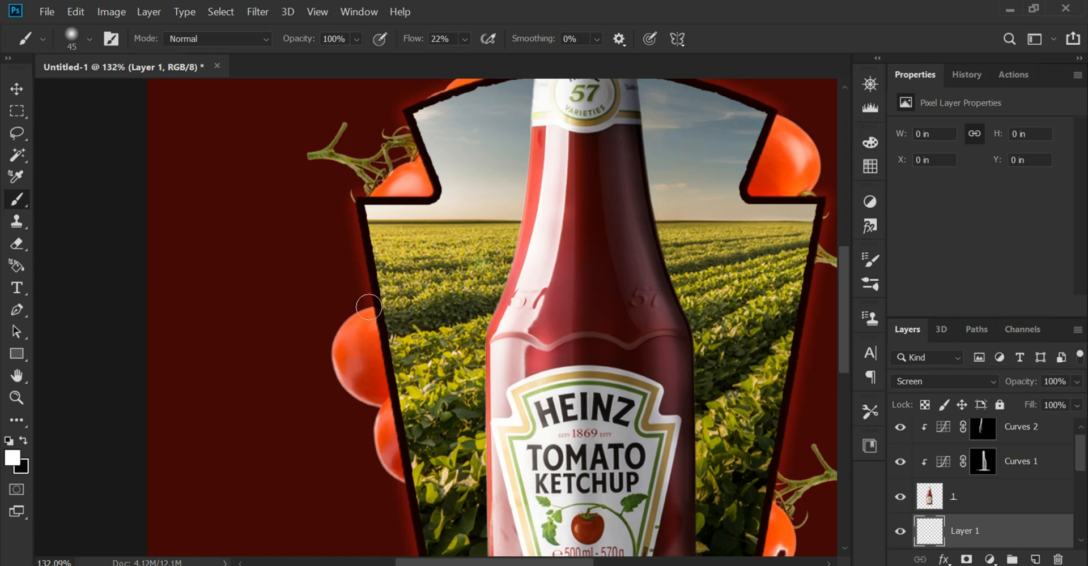
pyautogui.press(']')
pyautogui.press(']')
pyautogui.press(']')
pyautogui.press(']')
pyautogui.press(']')
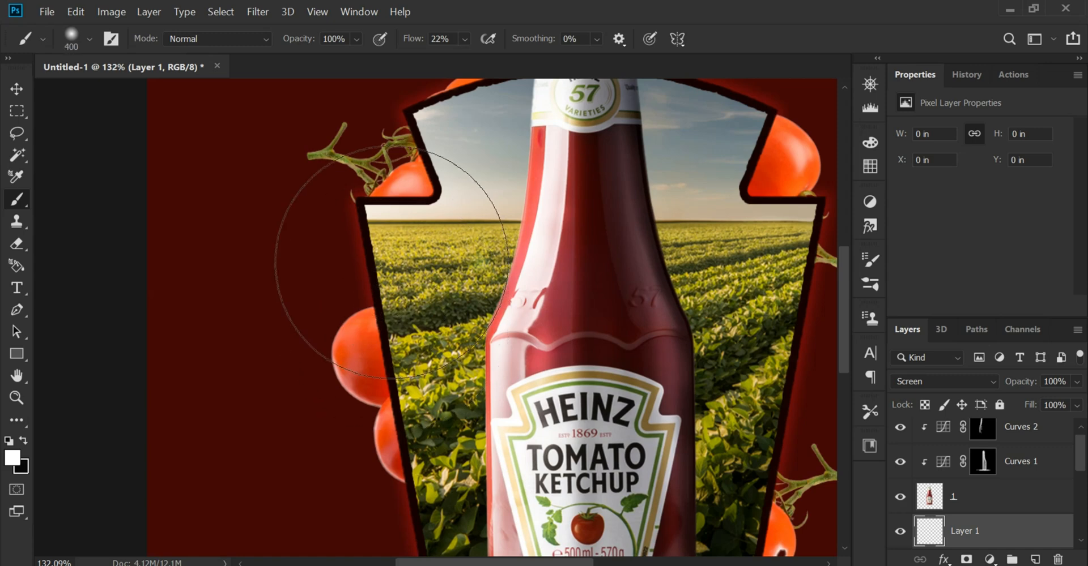
pyautogui.click(340, 232)
pyautogui.hotkey('ctrl', 'z')
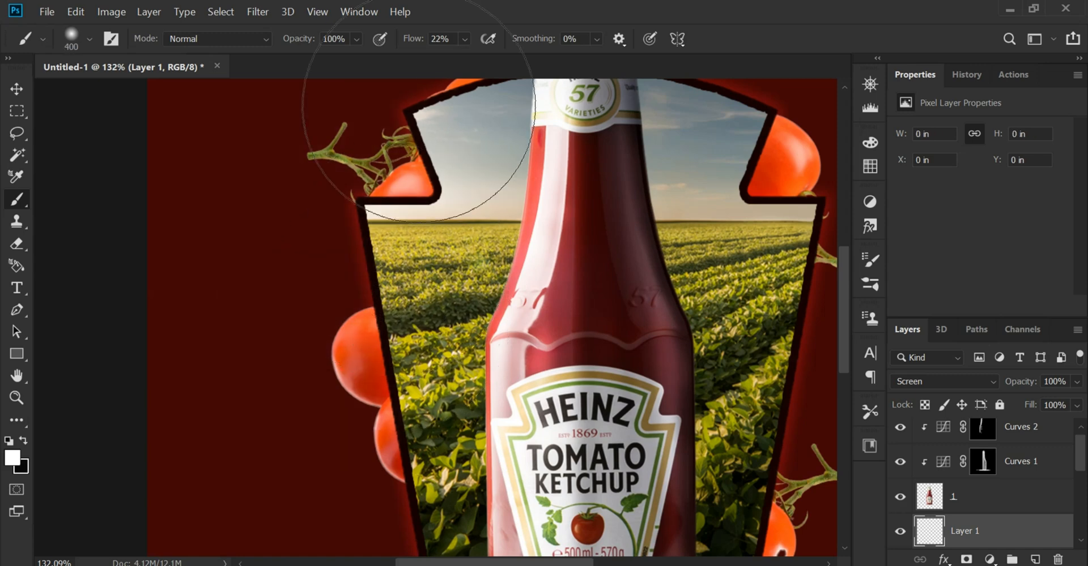
pyautogui.moveTo(466, 40)
pyautogui.mouseDown()
pyautogui.moveTo(479, 80)
pyautogui.moveTo(660, 122)
pyautogui.mouseUp()
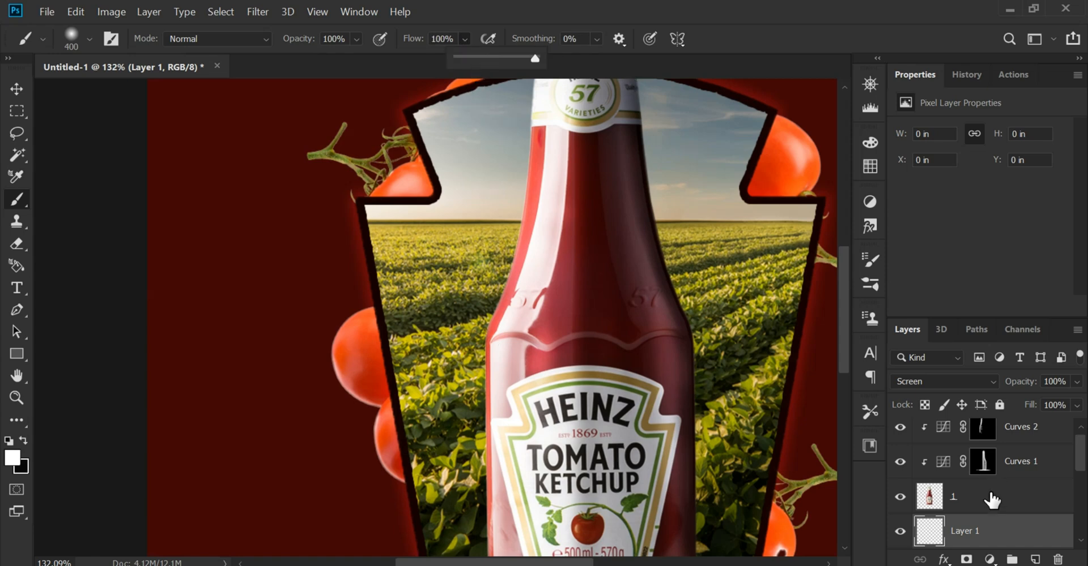
# Turn Layer 1 into a clipping mask above the field image so painting stays inside the label shape
pyautogui.scroll(-1, 985, 504)
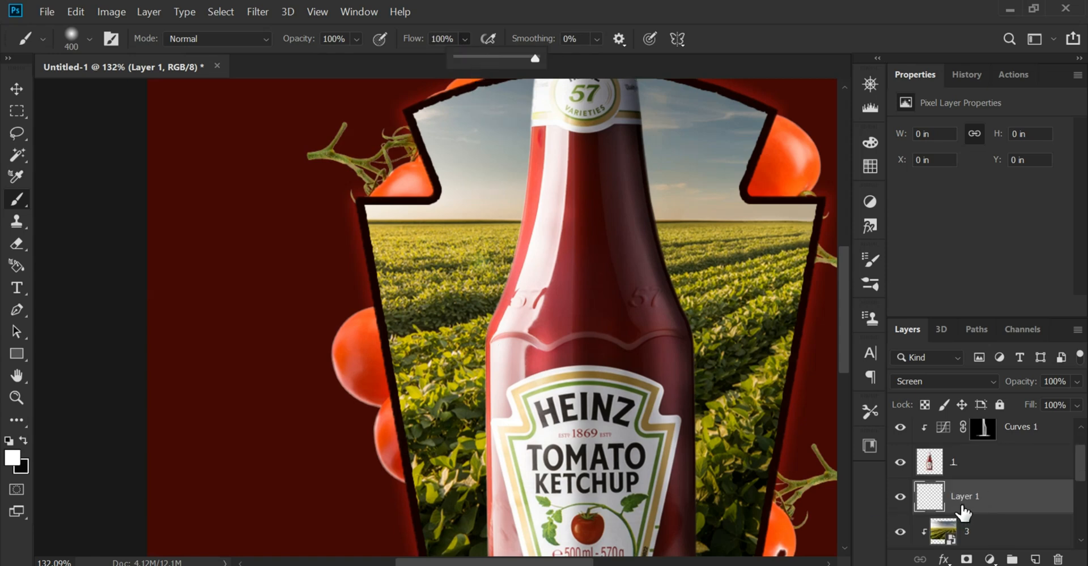
pyautogui.rightClick(1004, 510)
pyautogui.click(804, 331)
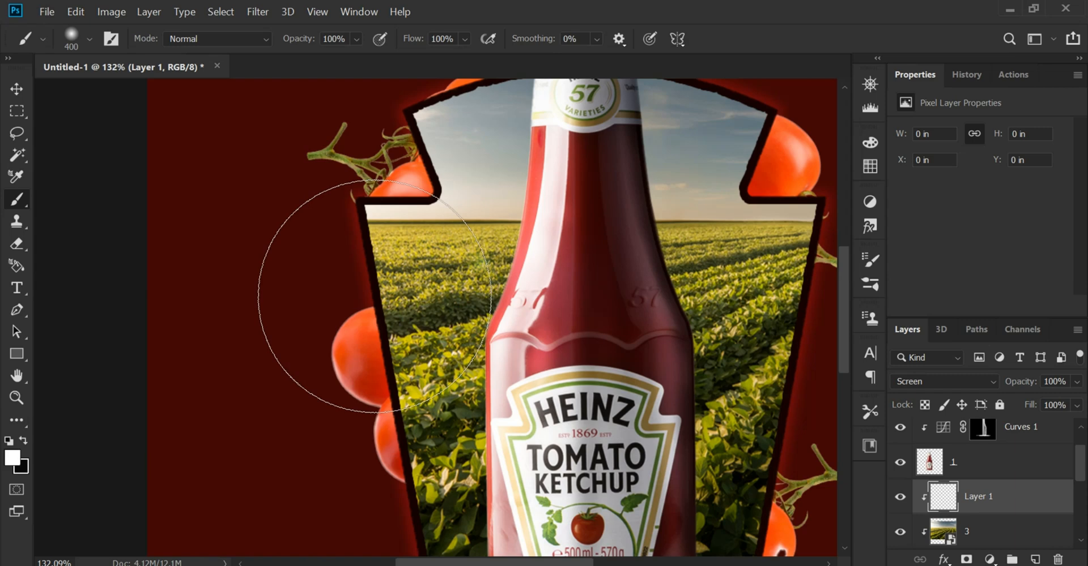
# Add a soft white glow with a size 500 brush at the field's upper left and lower the layer's opacity to 60%
pyautogui.press(']')
pyautogui.click(418, 258)
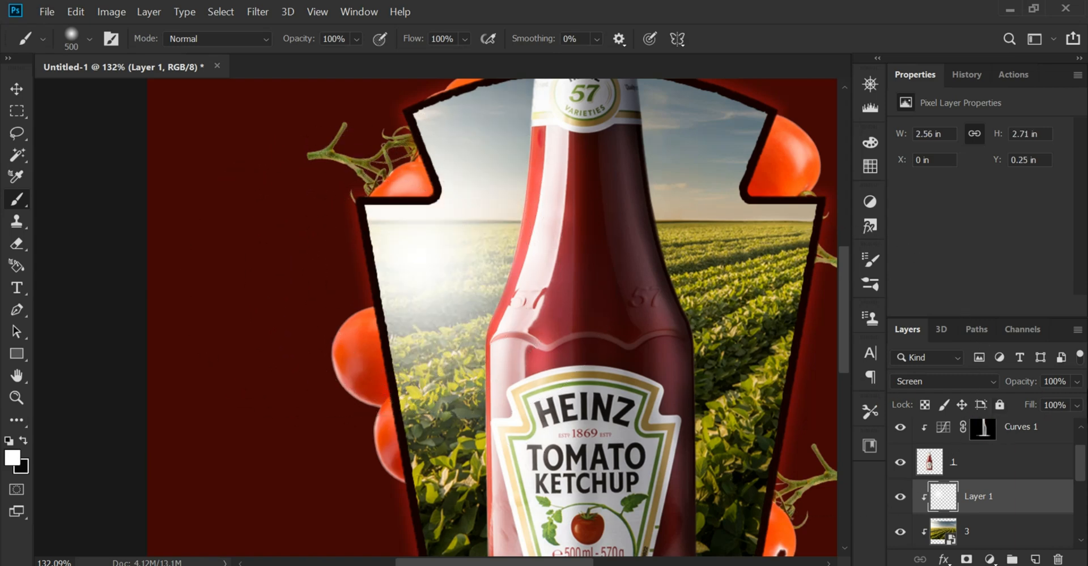
pyautogui.click(1076, 383)
pyautogui.moveTo(1040, 400); pyautogui.dragTo(1032, 405)
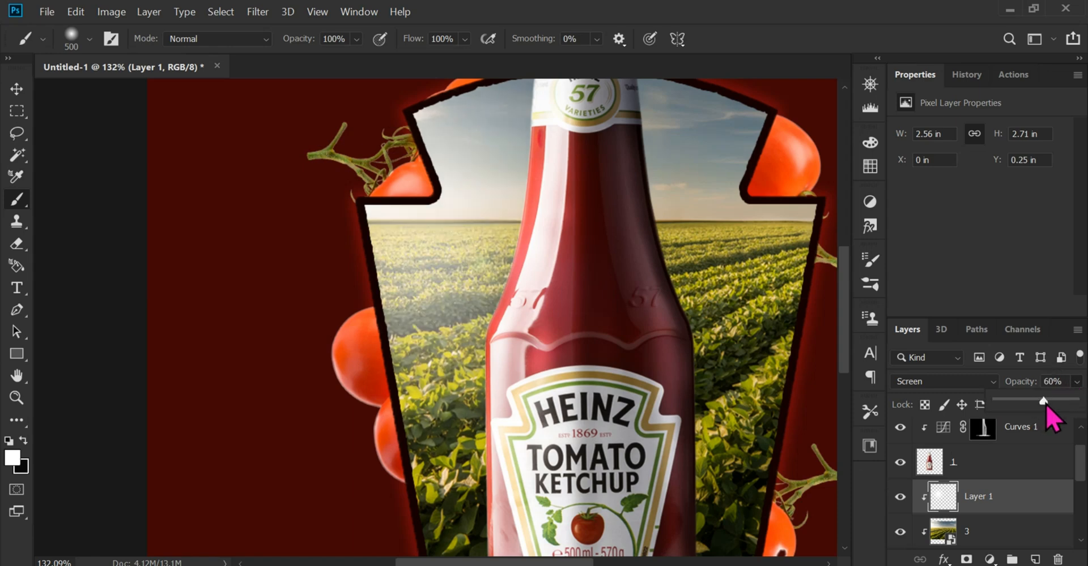
pyautogui.click(16, 89)
pyautogui.scroll(-5, 567, 317)
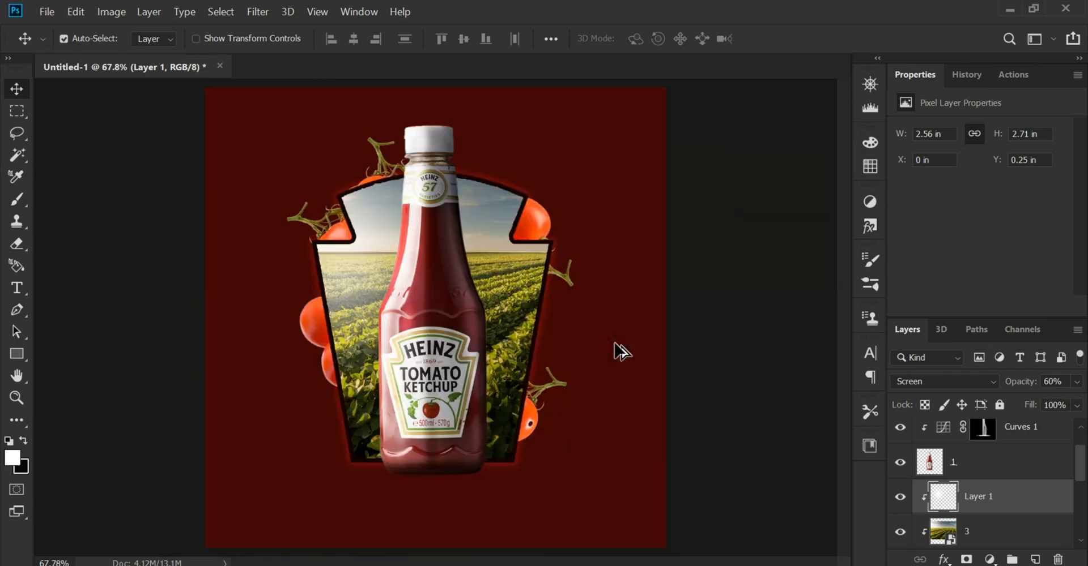
# Reduce the opacity of the white glow layer over the field to 47%
pyautogui.scroll(1, 595, 340)
pyautogui.scroll(4, 461, 266)
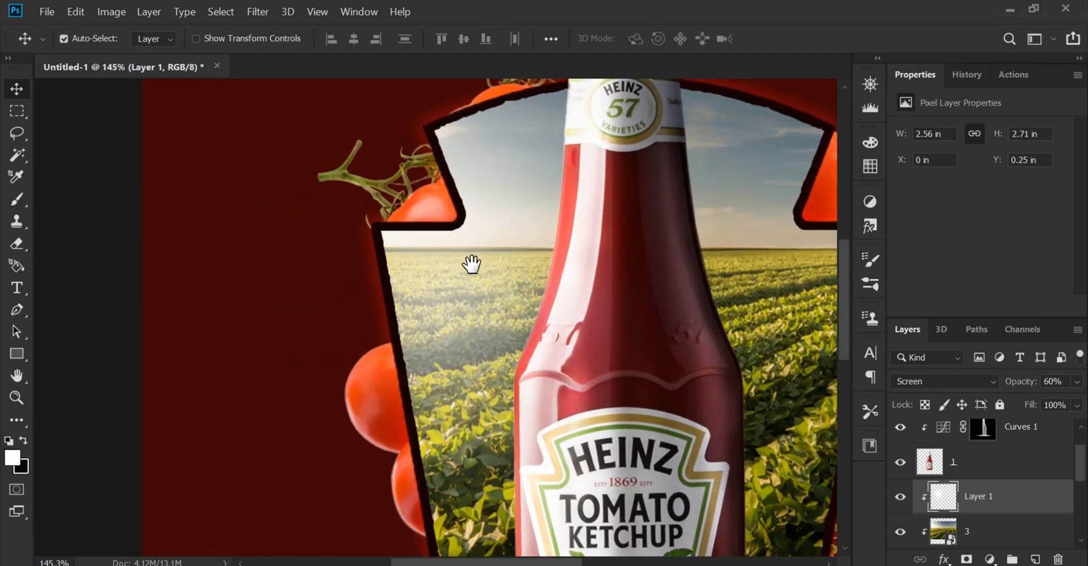
pyautogui.scroll(1, 471, 263)
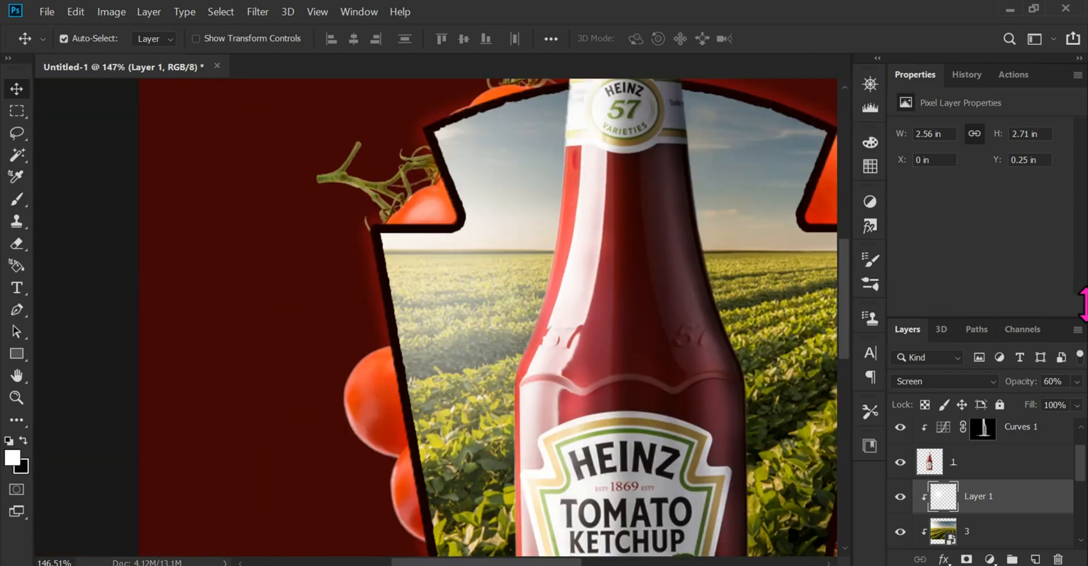
pyautogui.moveTo(1076, 381); pyautogui.dragTo(1034, 399)
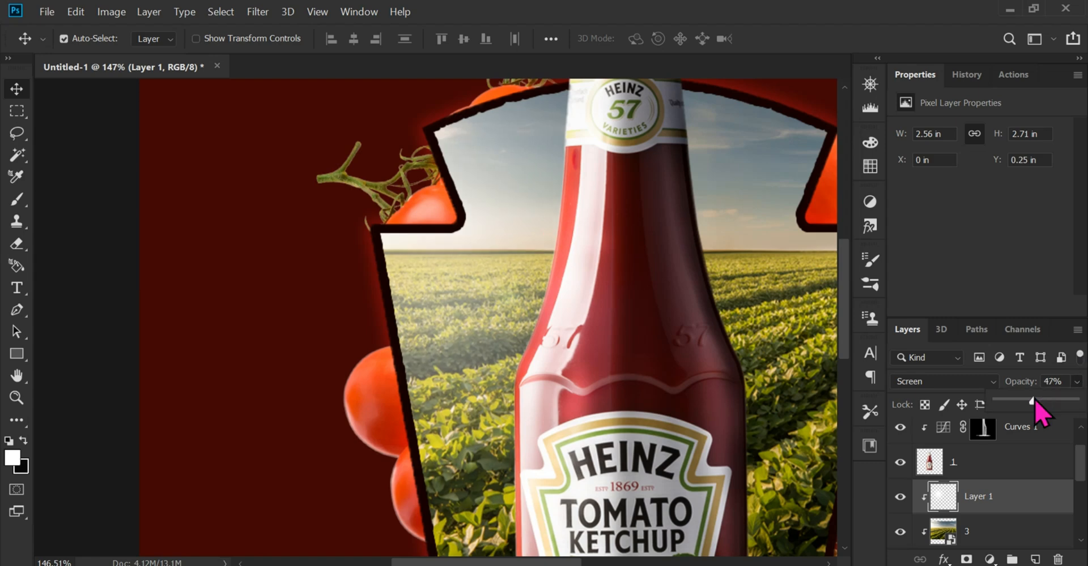
pyautogui.scroll(-4, 447, 301)
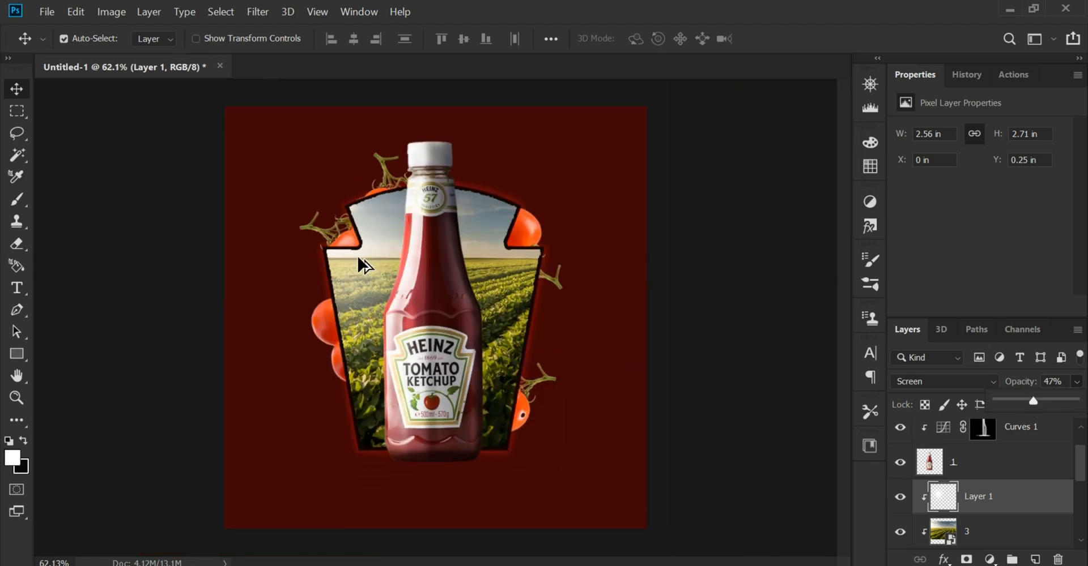
# Add a new clipped layer above the white glow layer and set the foreground colour to orange #d36732
pyautogui.scroll(5, 361, 264)
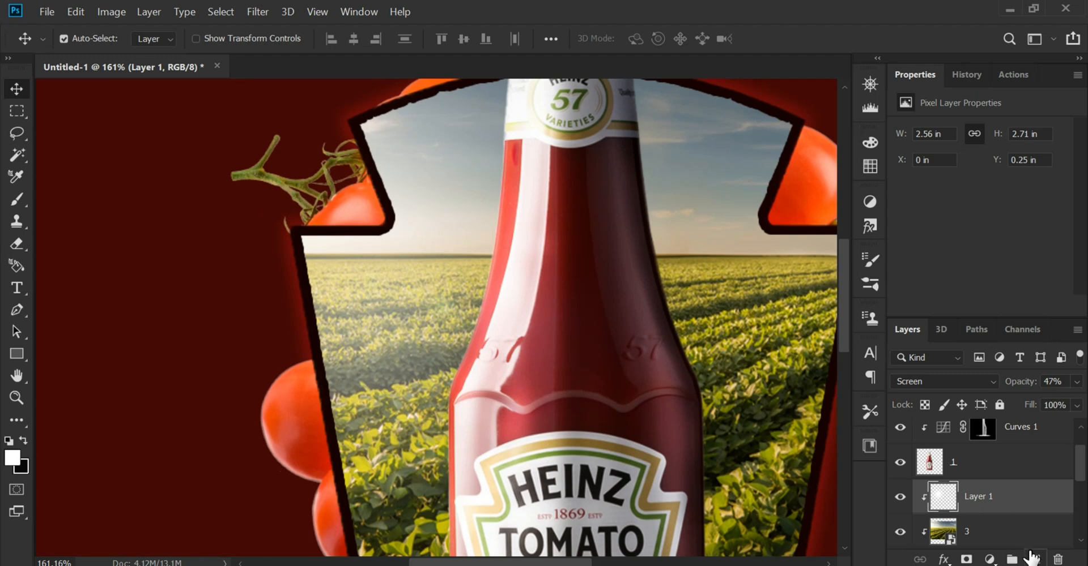
pyautogui.click(1034, 560)
pyautogui.keyDown('alt'); pyautogui.click(996, 515); pyautogui.keyUp('alt')
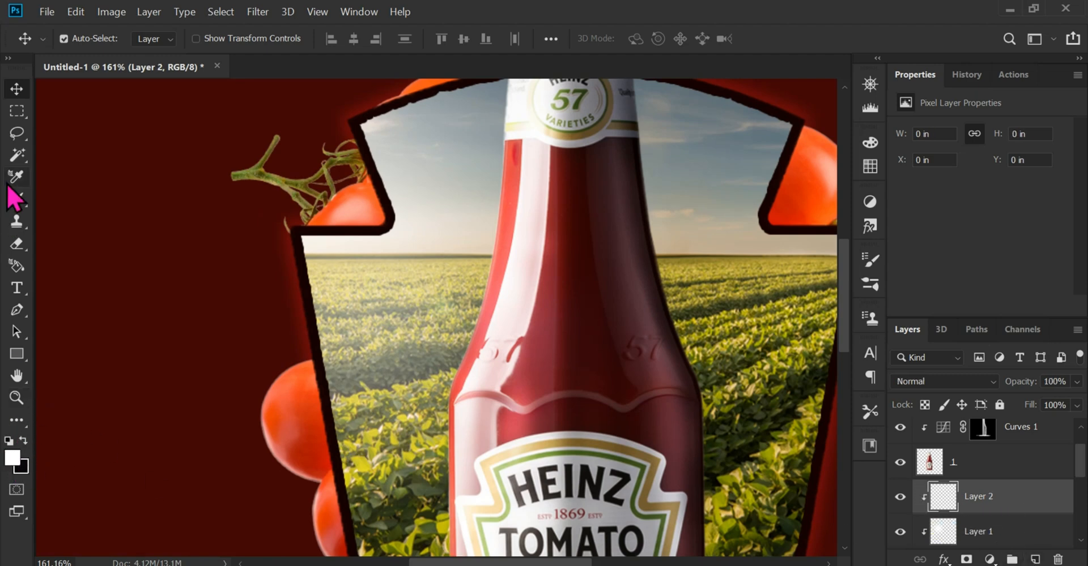
pyautogui.click(12, 458)
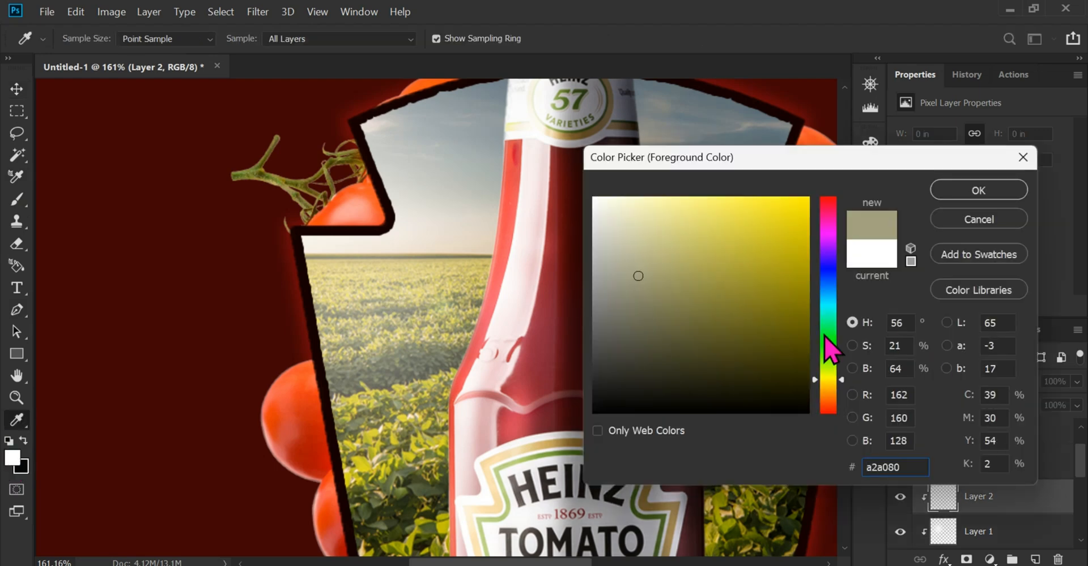
pyautogui.click(828, 402)
pyautogui.click(697, 234)
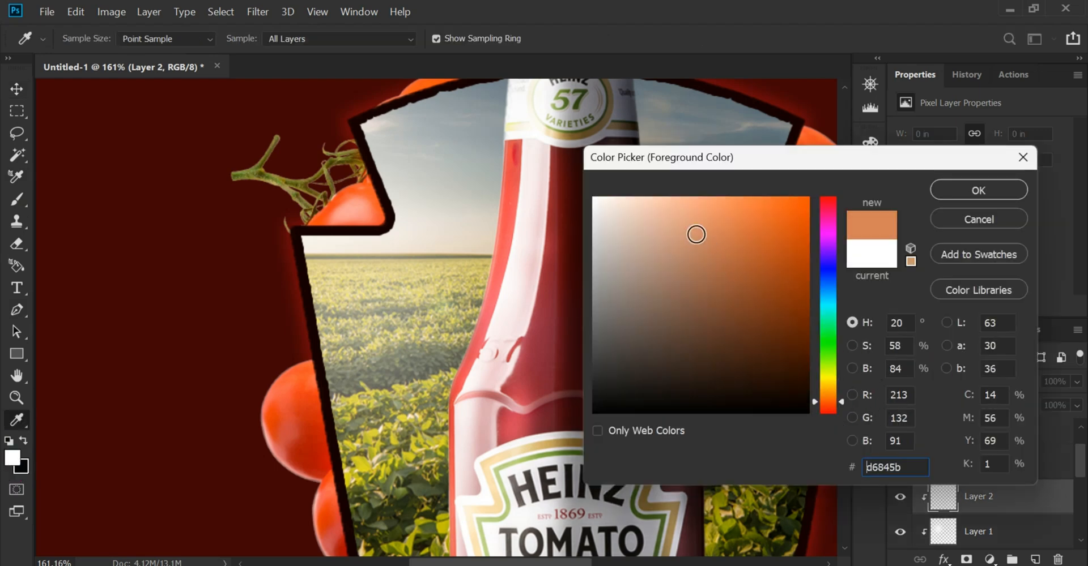
pyautogui.moveTo(697, 234); pyautogui.dragTo(760, 233)
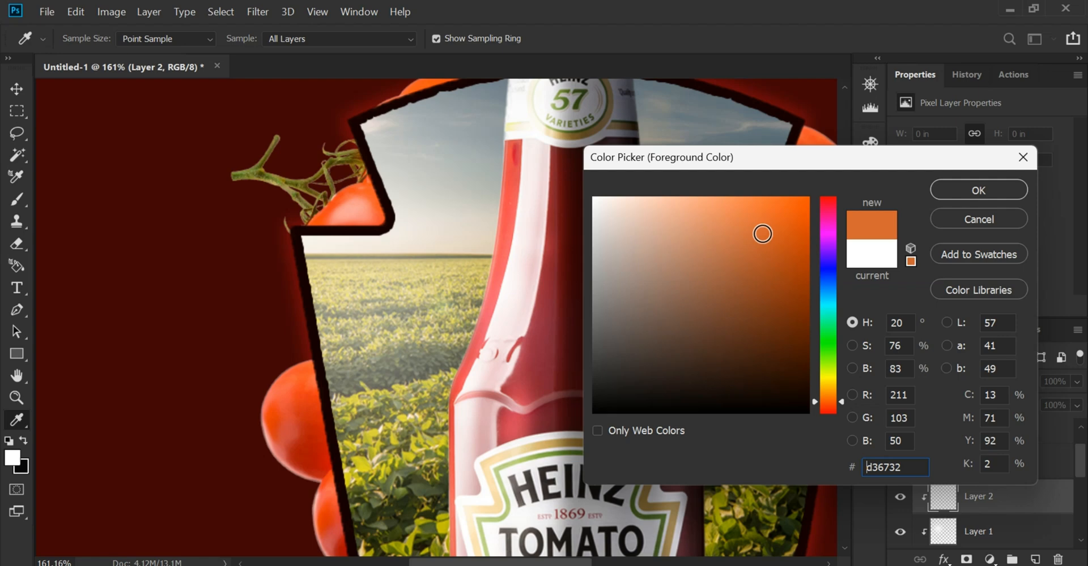
pyautogui.click(980, 193)
# Set the new layer to Screen blending and dab a soft orange glow on the field's upper left, ending with a size 400 brush
pyautogui.click(943, 381)
pyautogui.click(945, 276)
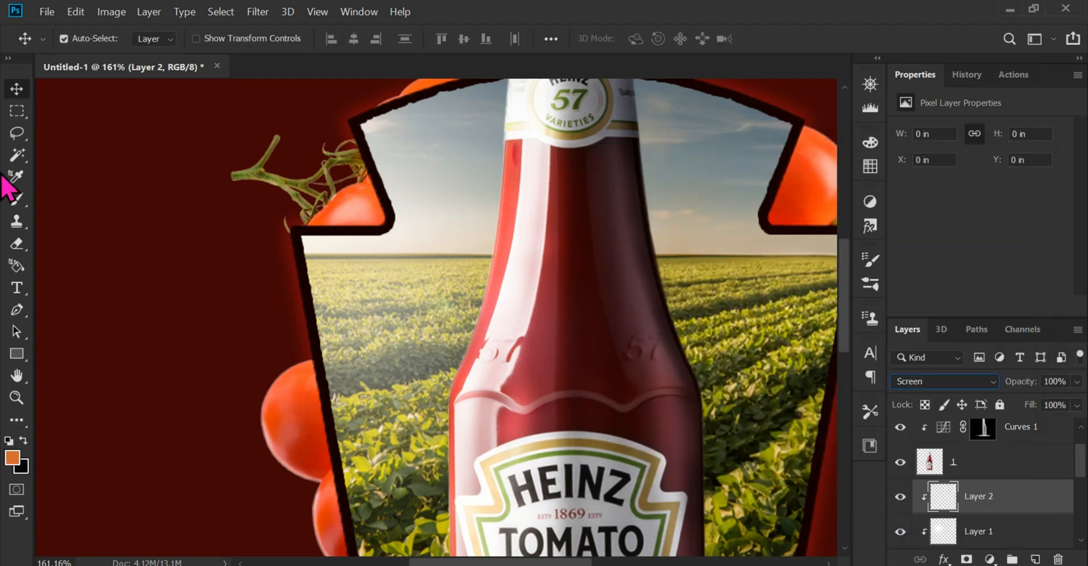
pyautogui.click(16, 199)
pyautogui.press('[')
pyautogui.press('[')
pyautogui.press('[')
pyautogui.press('[')
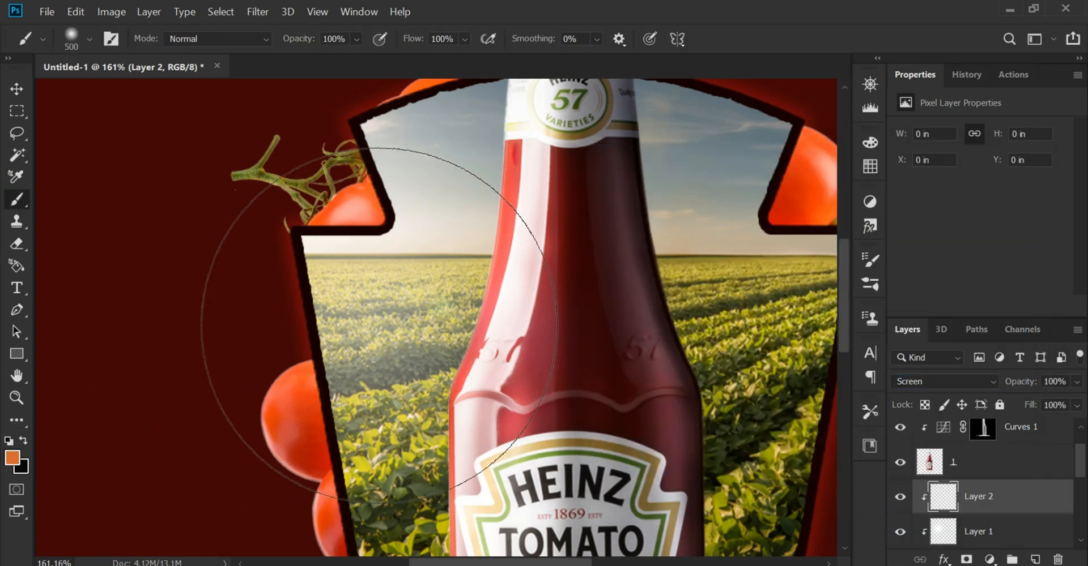
pyautogui.click(369, 323)
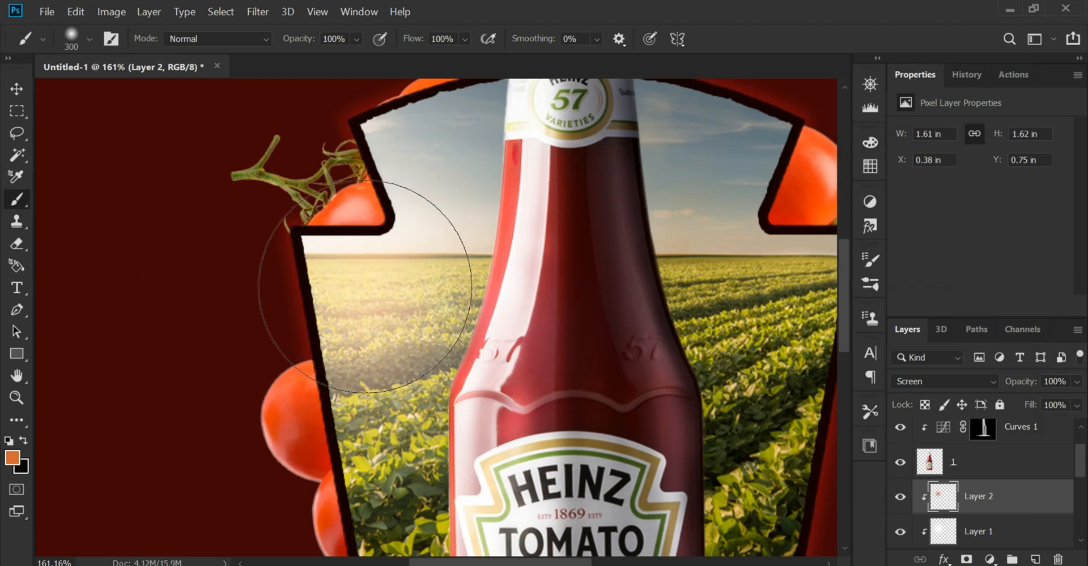
pyautogui.press('[')
pyautogui.press(']')
pyautogui.press(']')
pyautogui.press(']')
pyautogui.click(371, 283)
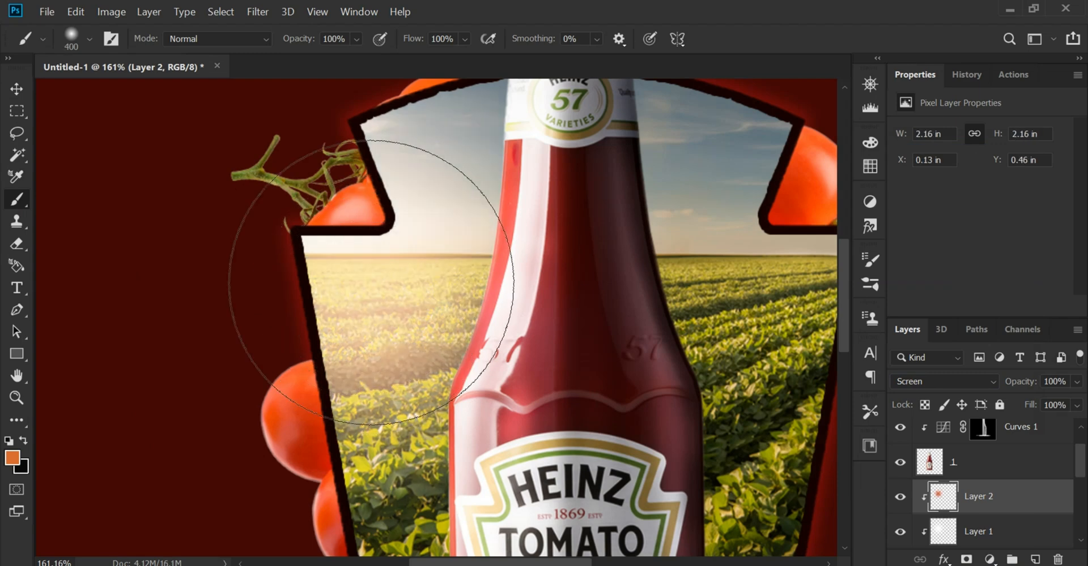
pyautogui.hotkey('ctrl', '0')
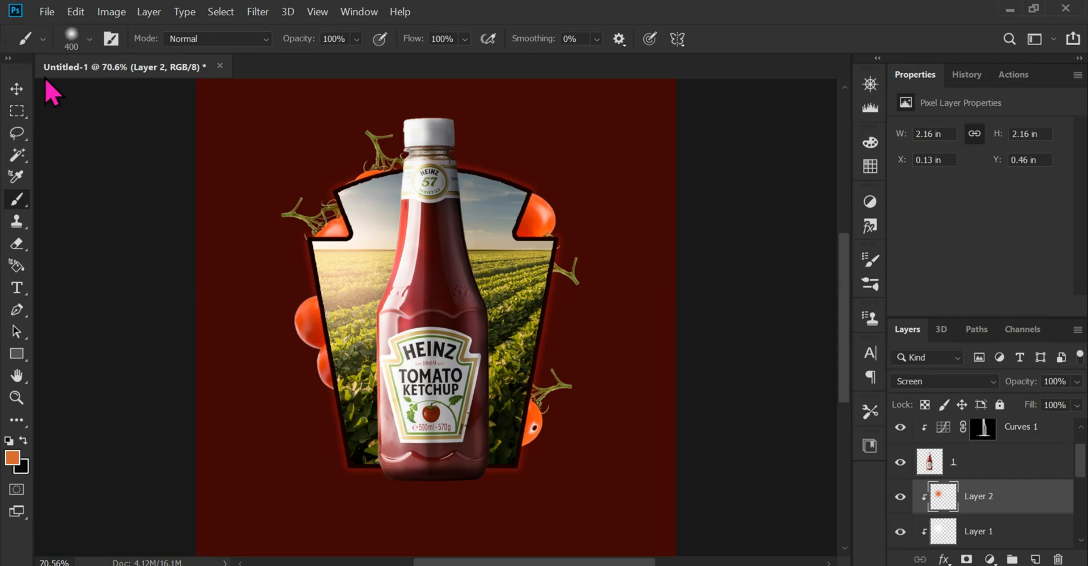
pyautogui.click(17, 89)
# Add a clipped Curves adjustment above the field image, lower its white point to about half, and invert its mask to black
pyautogui.scroll(2, 533, 314)
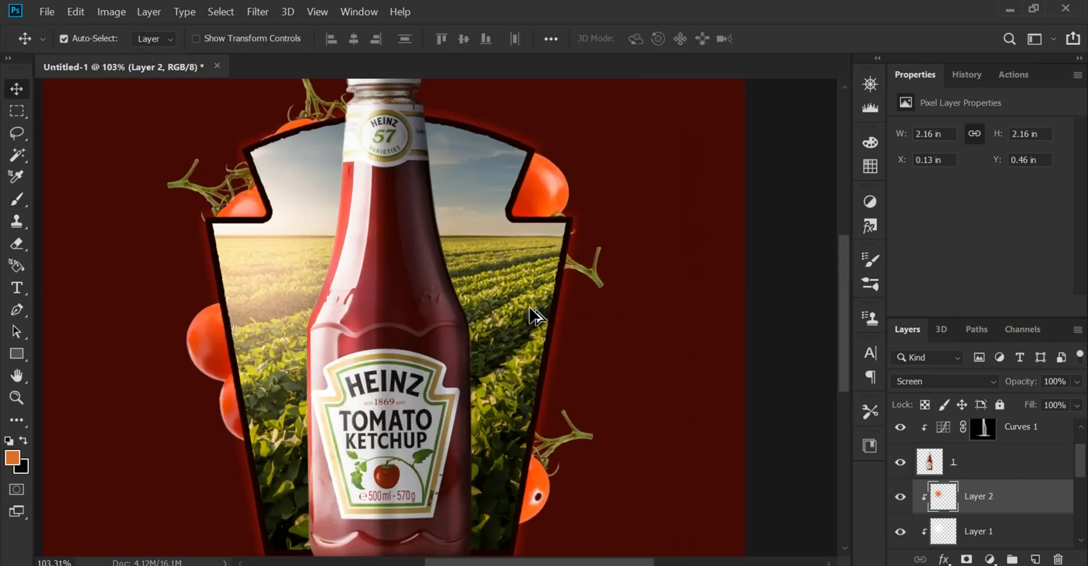
pyautogui.scroll(3, 533, 314)
pyautogui.click(501, 292)
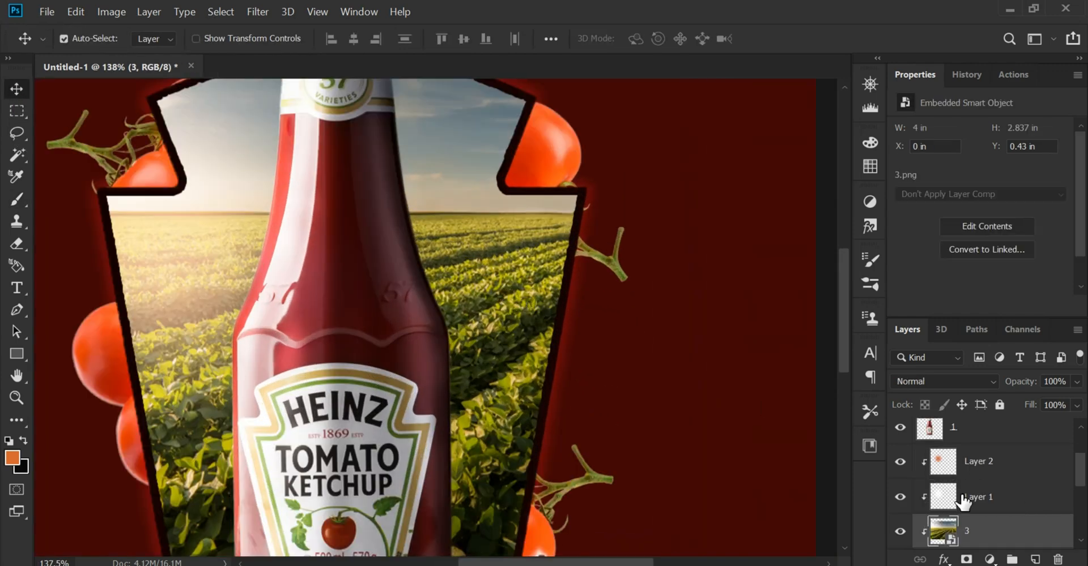
pyautogui.scroll(-1, 1036, 560)
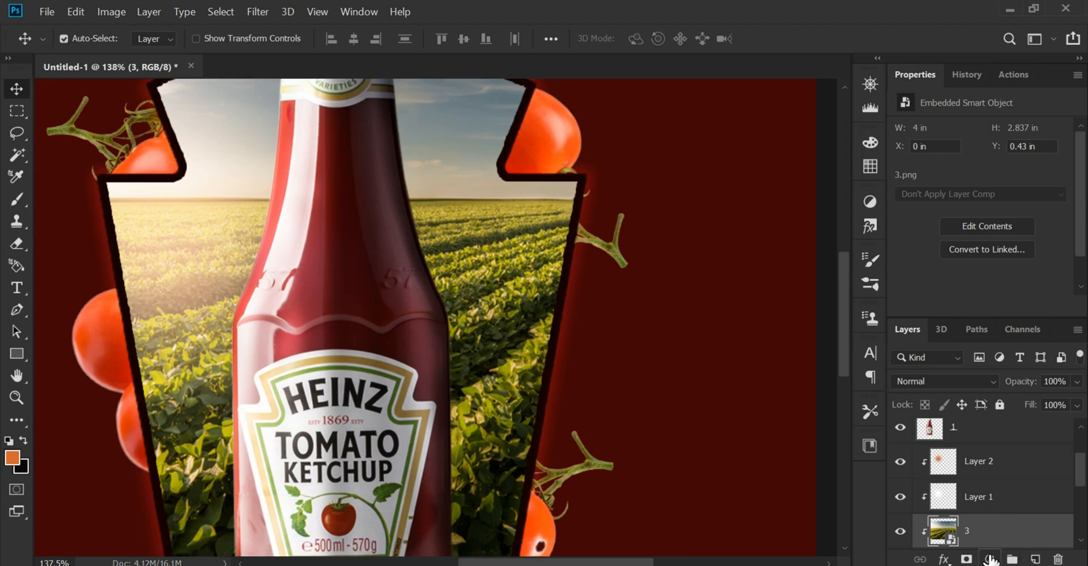
pyautogui.click(990, 560)
pyautogui.click(965, 340)
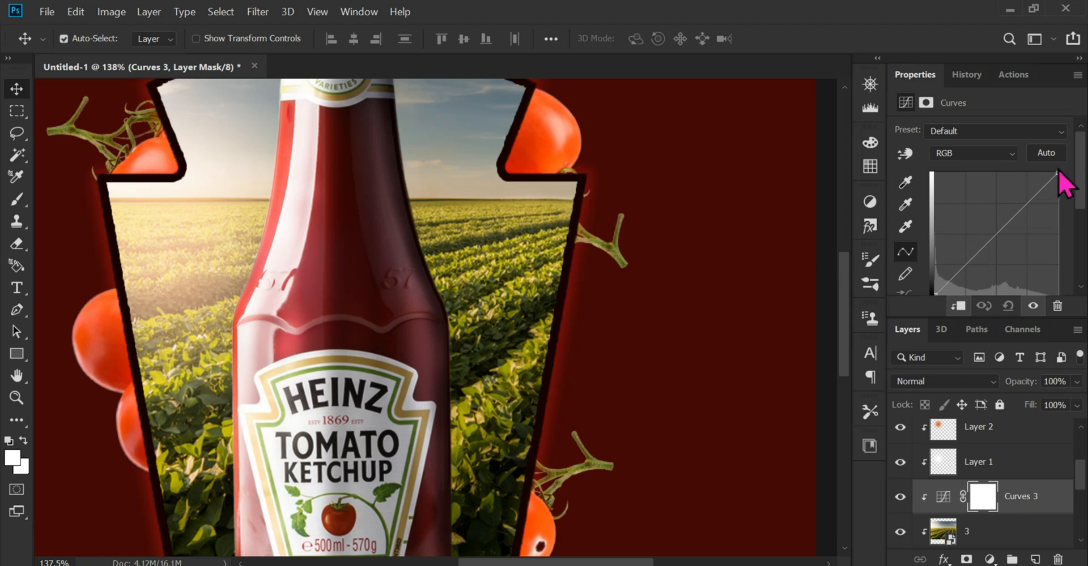
pyautogui.moveTo(1059, 171); pyautogui.dragTo(1058, 236)
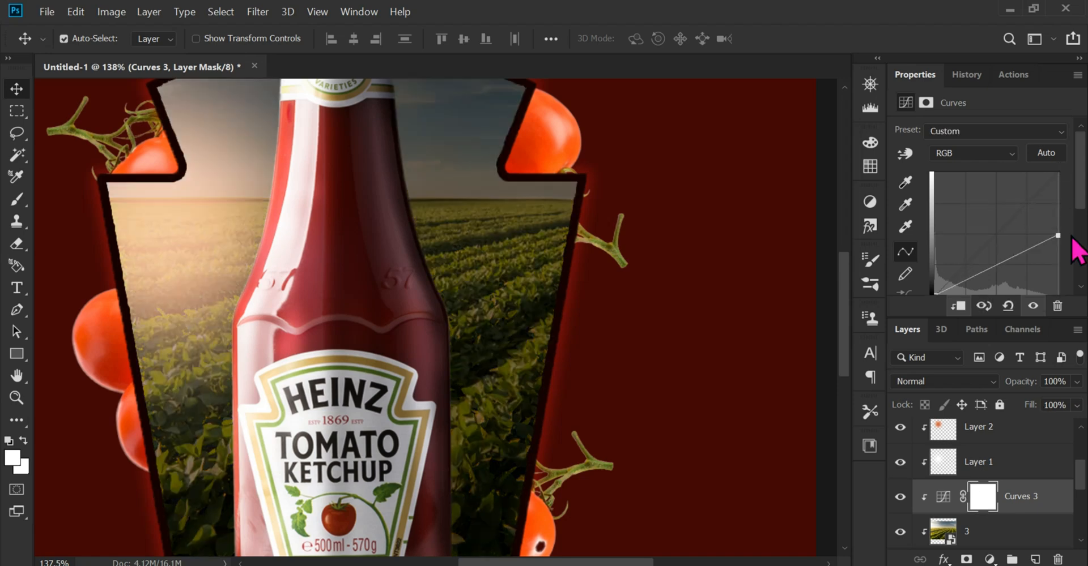
pyautogui.hotkey('ctrl', 'i')
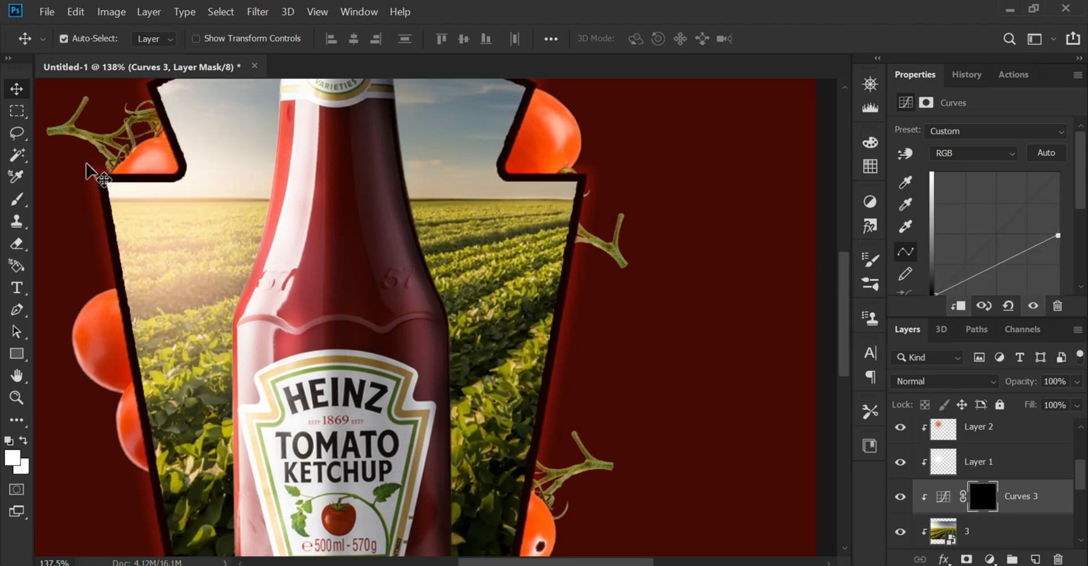
# Reduce the Brush flow to 38% and paint white on the Curves mask along the field's right side to darken it
pyautogui.click(17, 199)
pyautogui.hotkey('ctrl', '0')
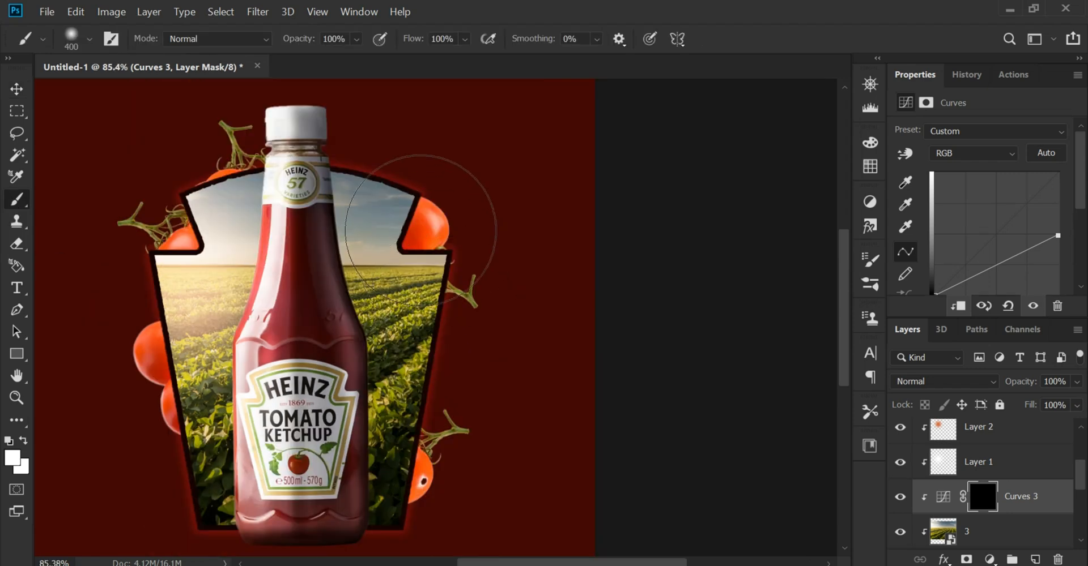
pyautogui.moveTo(436, 227); pyautogui.dragTo(426, 470)
pyautogui.hotkey('ctrl', 'z')
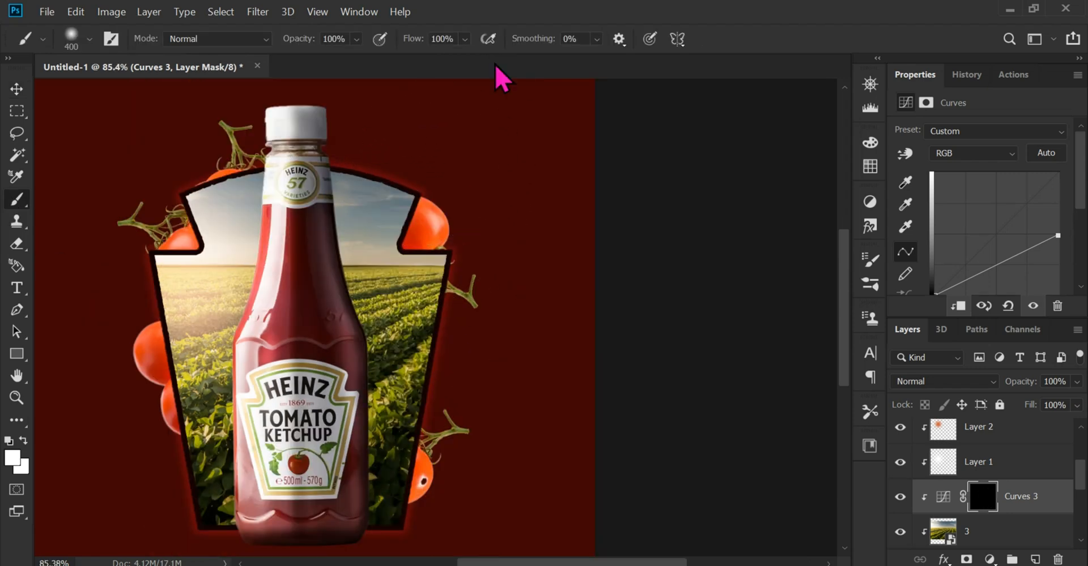
pyautogui.click(464, 39)
pyautogui.moveTo(497, 56); pyautogui.dragTo(446, 58)
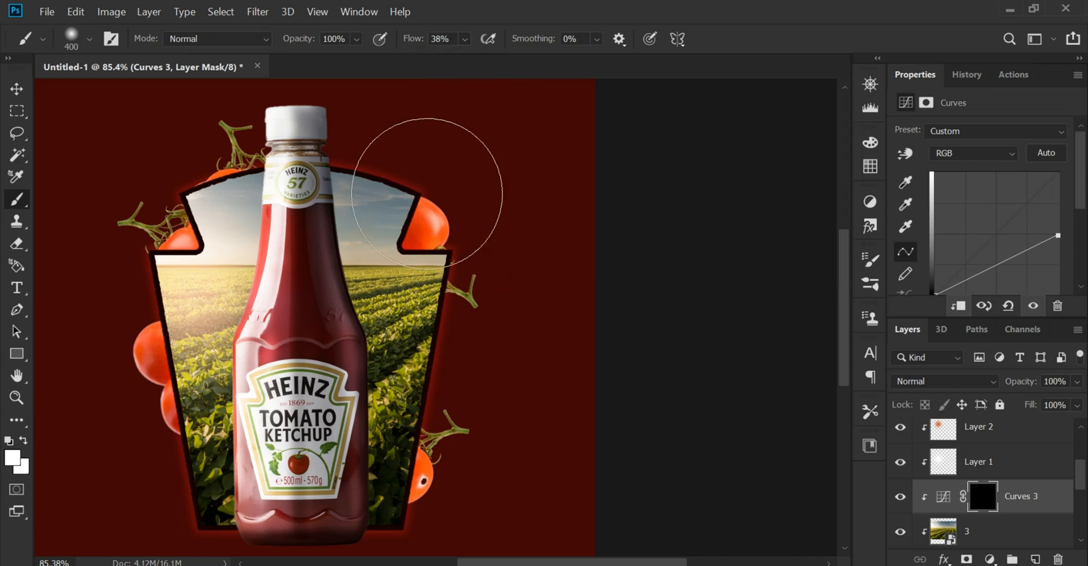
pyautogui.click(408, 176)
pyautogui.moveTo(408, 175)
pyautogui.mouseDown()
pyautogui.moveTo(385, 493)
pyautogui.moveTo(416, 283)
pyautogui.moveTo(411, 470)
pyautogui.moveTo(408, 289)
pyautogui.moveTo(569, 254)
pyautogui.mouseUp()
pyautogui.click(17, 91)
# Lower the opacity of the field's darkening Curves layer to 80%
pyautogui.scroll(2, 408, 289)
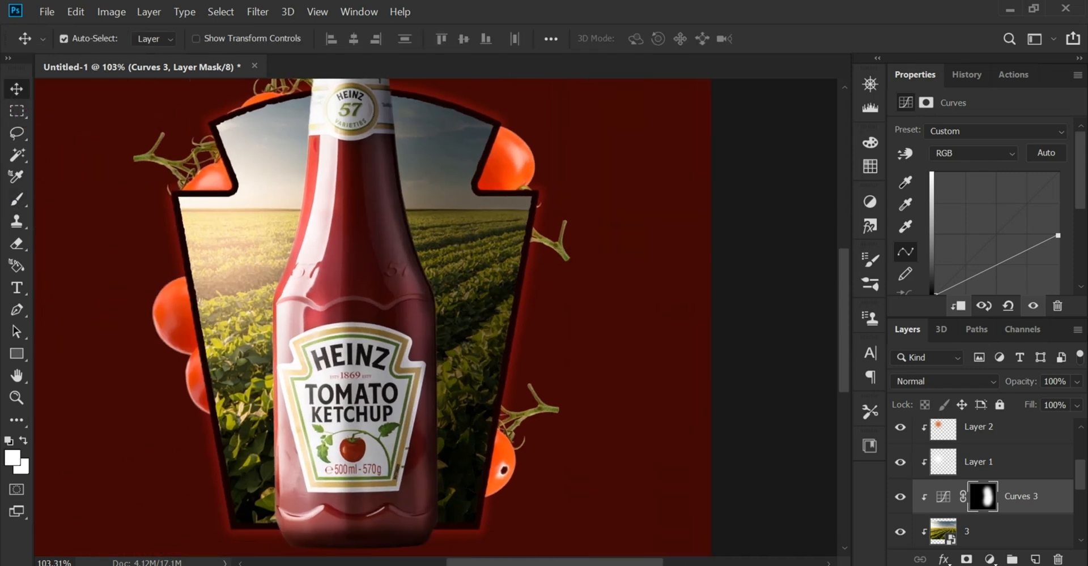
pyautogui.click(1076, 382)
pyautogui.moveTo(1061, 403); pyautogui.dragTo(1060, 401)
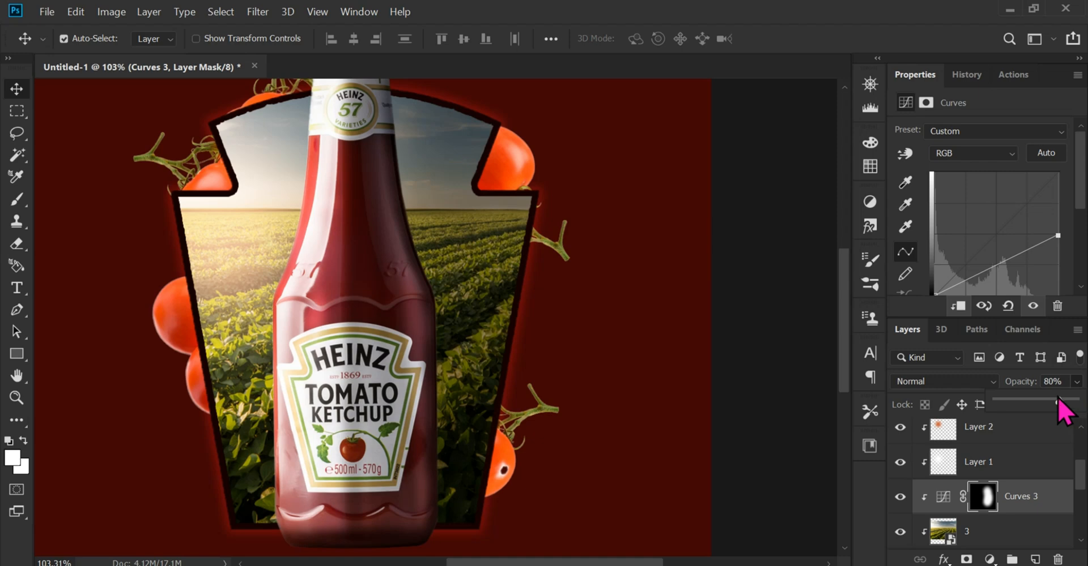
pyautogui.press('Return')
pyautogui.hotkey('ctrl', '0')
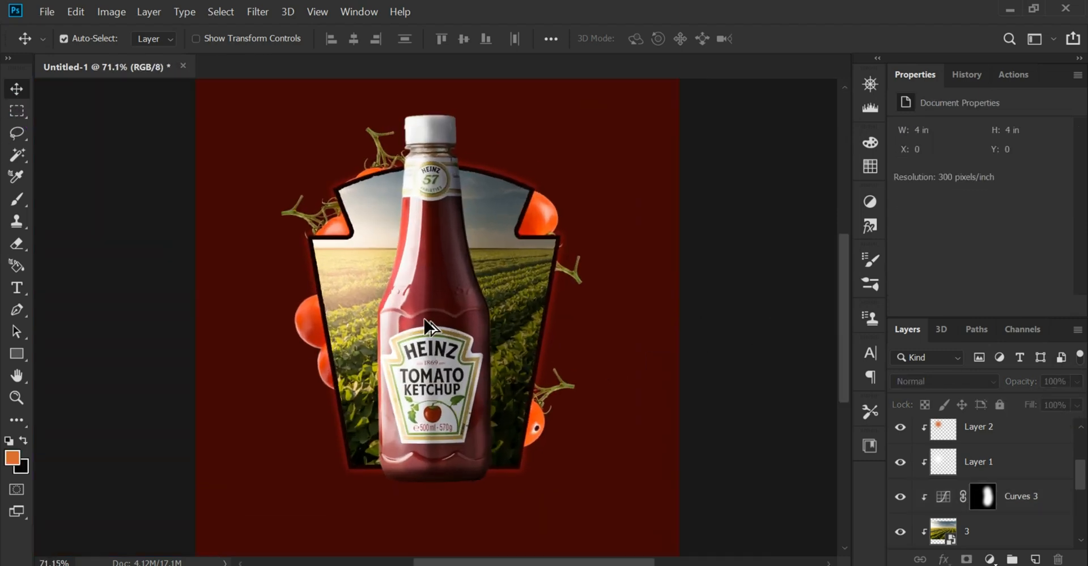
# Select the background layer and add a new empty layer directly above it, beneath the tomatoes
pyautogui.scroll(1, 424, 319)
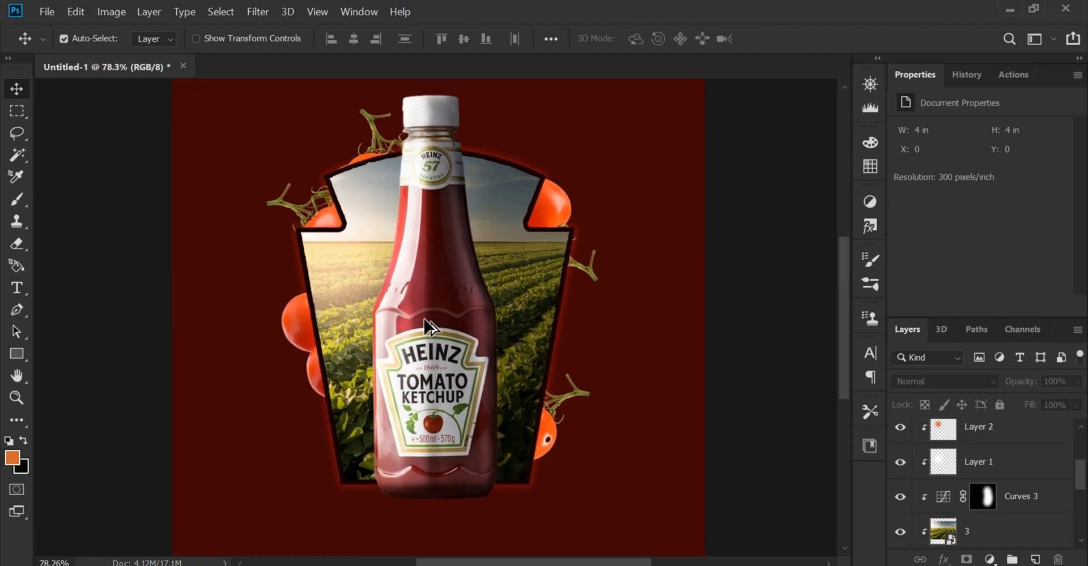
pyautogui.scroll(-1, 429, 326)
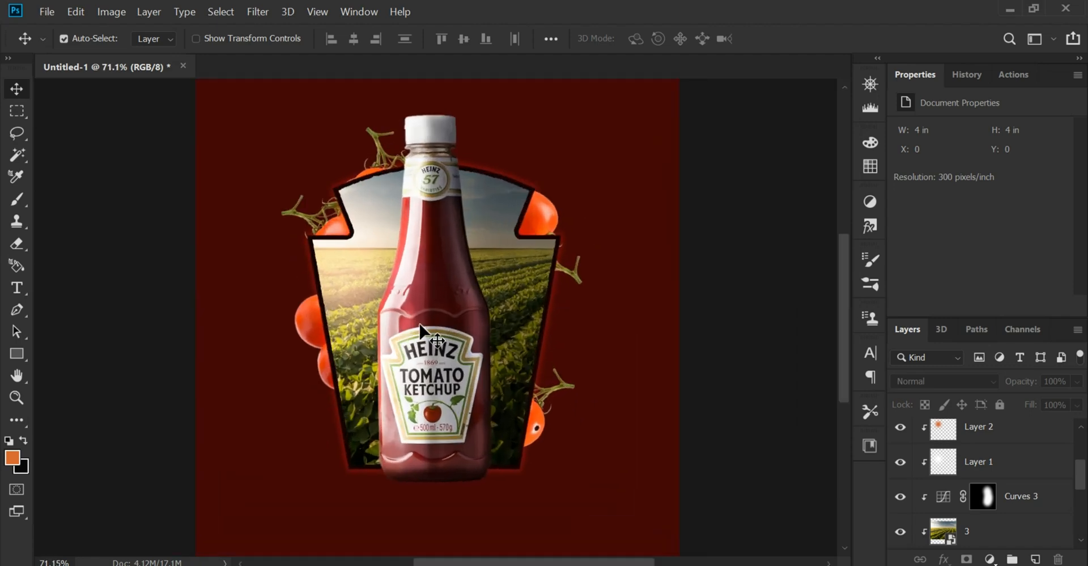
pyautogui.scroll(-1, 427, 326)
pyautogui.click(595, 473)
pyautogui.click(1034, 558)
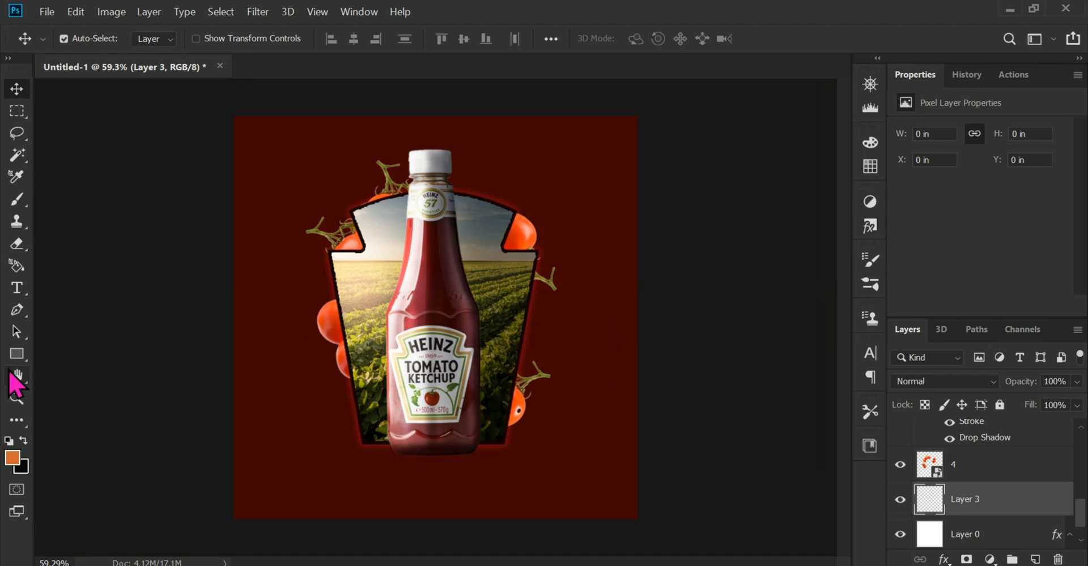
# Draw a 1557 by 397 px rectangle across the poster's lower edge, extending past both sides of the canvas
pyautogui.click(16, 354)
pyautogui.click(120, 357)
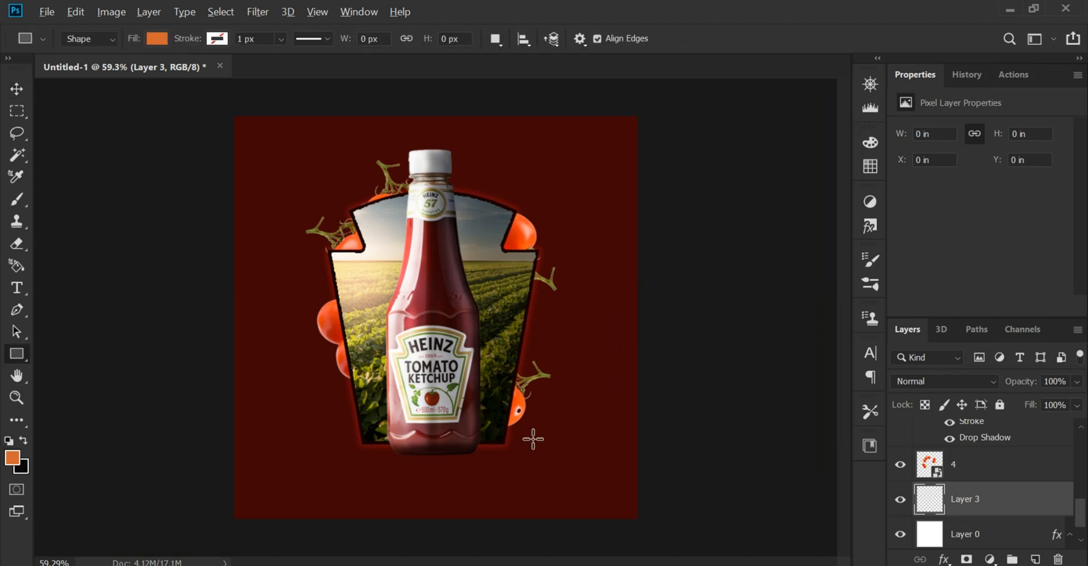
pyautogui.scroll(-1, 589, 470)
pyautogui.moveTo(653, 508); pyautogui.dragTo(223, 399)
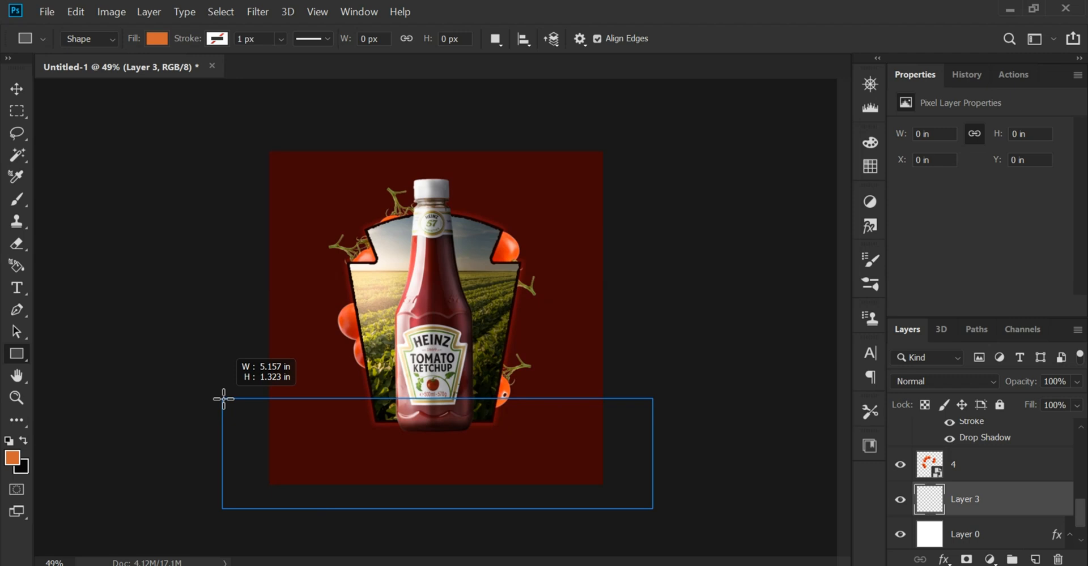
pyautogui.moveTo(223, 399); pyautogui.dragTo(223, 399)
pyautogui.click(17, 93)
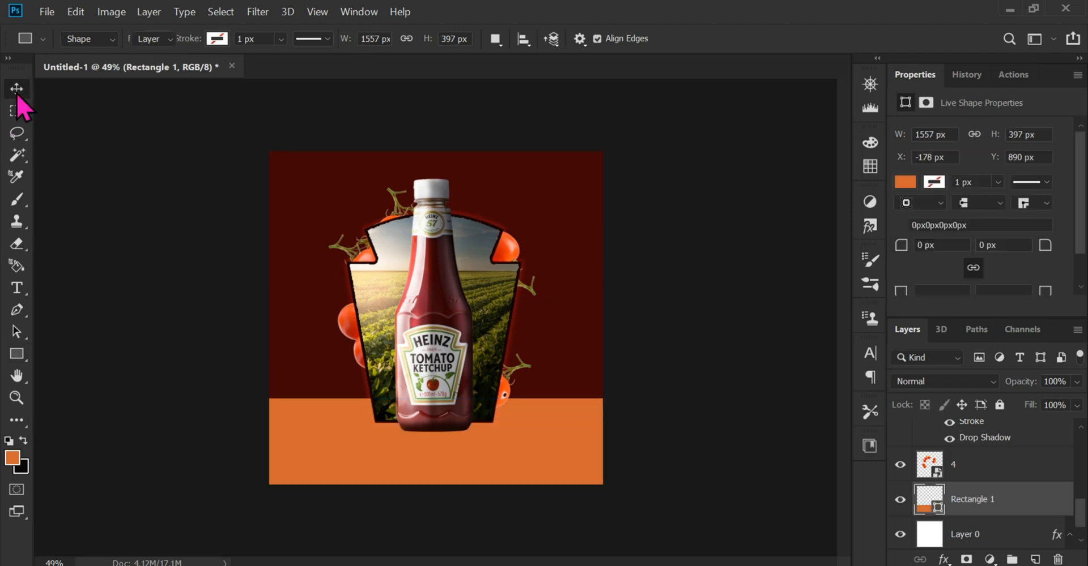
# Apply a Color Overlay in very dark red #2a0203 to the rectangle
pyautogui.scroll(5, 448, 329)
pyautogui.moveTo(591, 482); pyautogui.dragTo(592, 376)
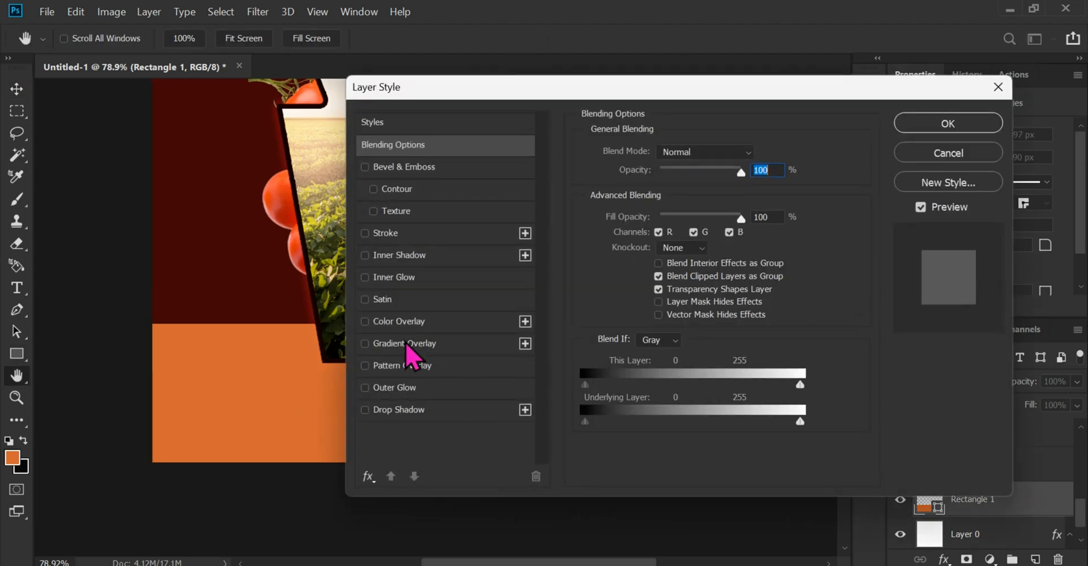
pyautogui.click(396, 321)
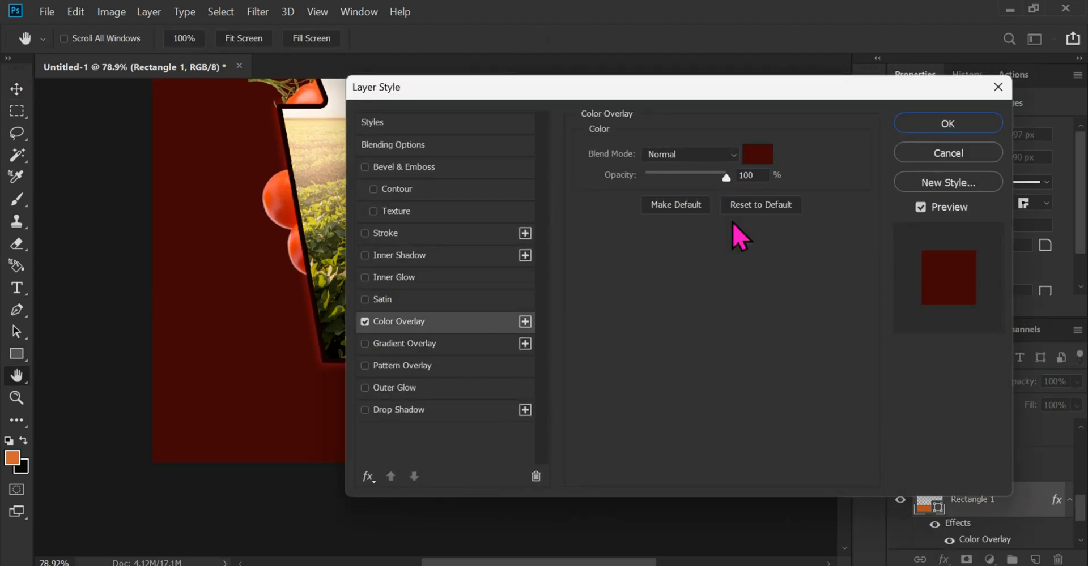
pyautogui.click(758, 156)
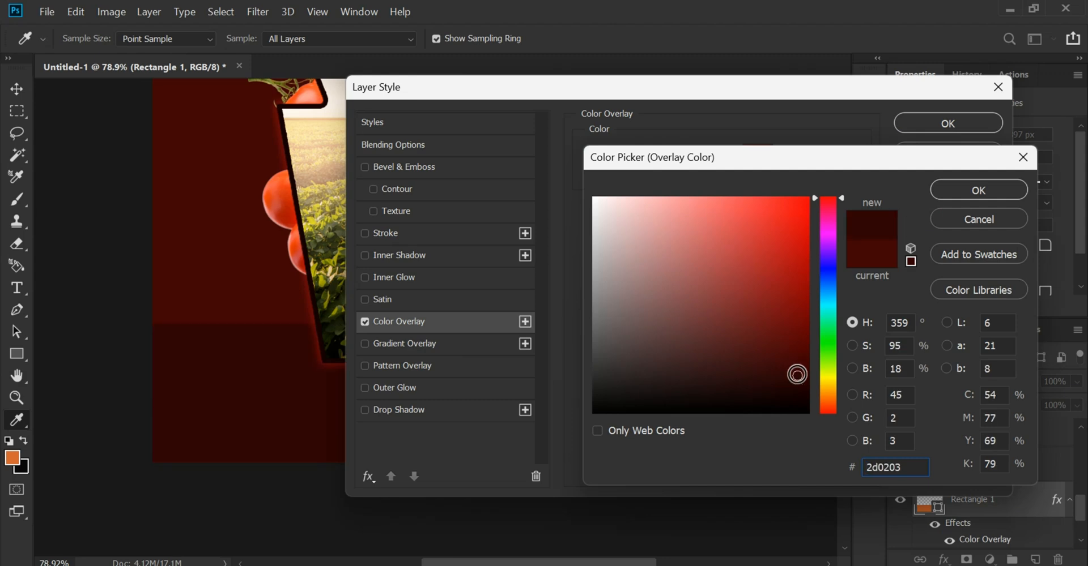
pyautogui.moveTo(797, 375); pyautogui.dragTo(797, 377)
pyautogui.click(907, 470)
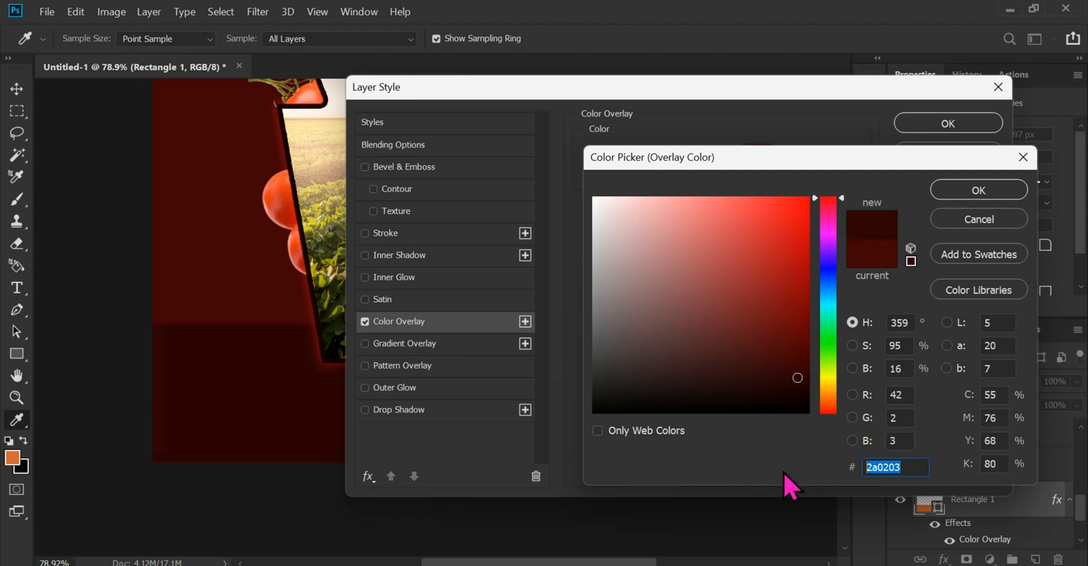
pyautogui.click(973, 196)
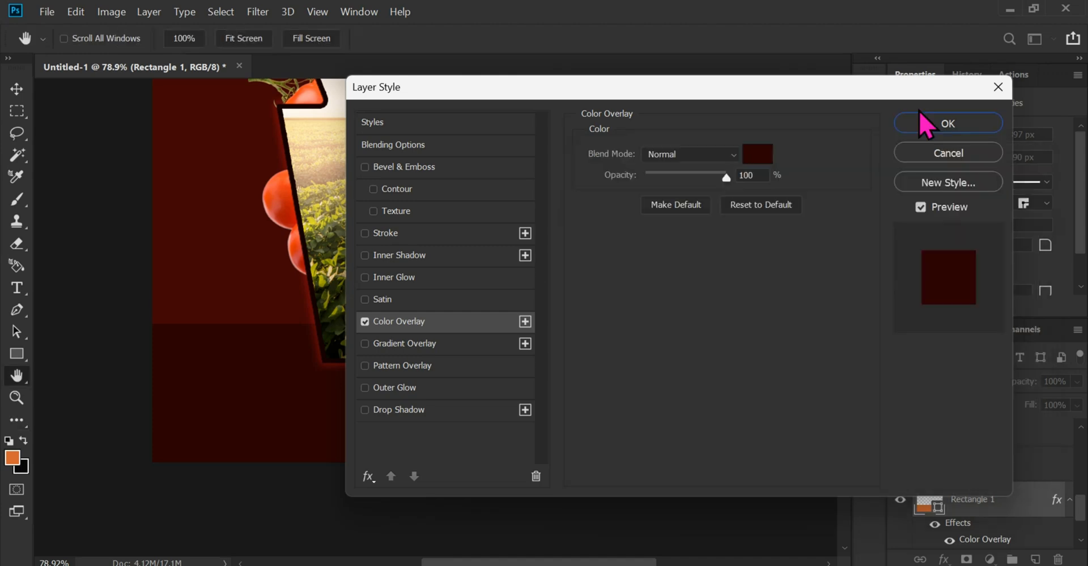
pyautogui.click(919, 111)
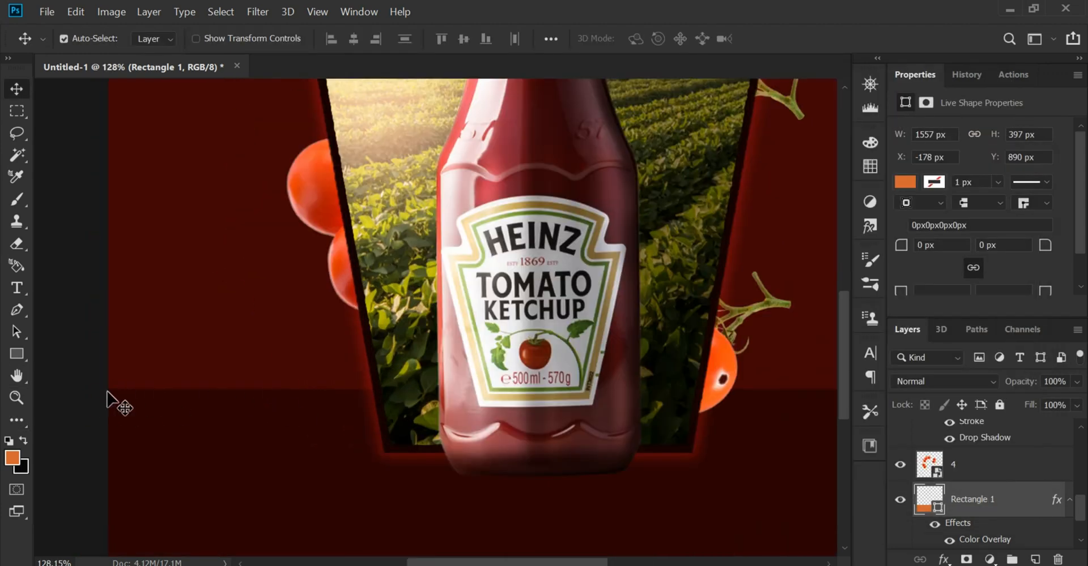
pyautogui.scroll(-3, 204, 401)
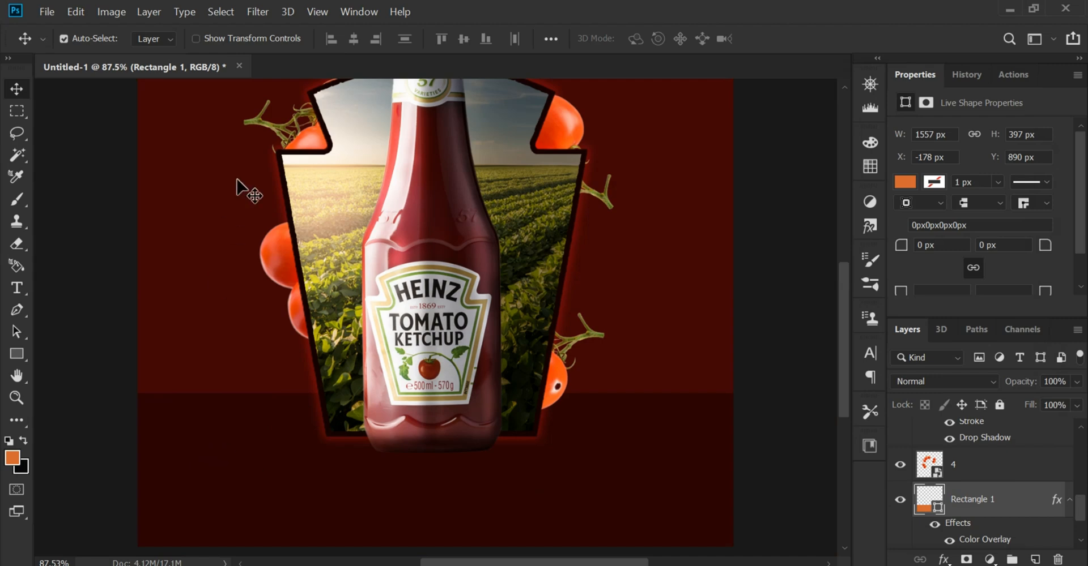
# Convert the floor rectangle to a smart object and soften its edge with a small Gaussian Blur
pyautogui.click(258, 11)
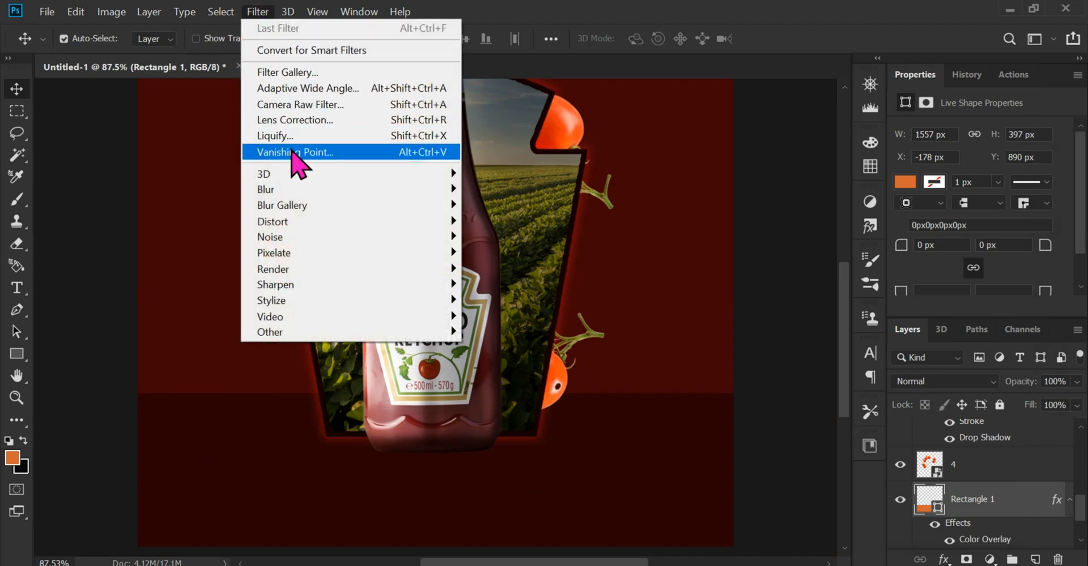
pyautogui.moveTo(304, 192)
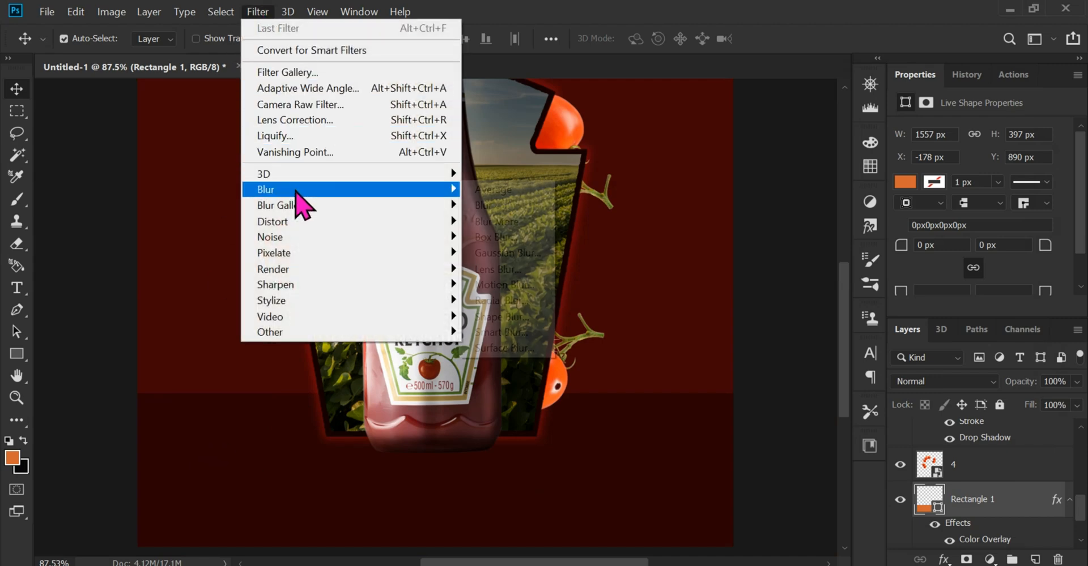
pyautogui.click(541, 253)
pyautogui.click(614, 249)
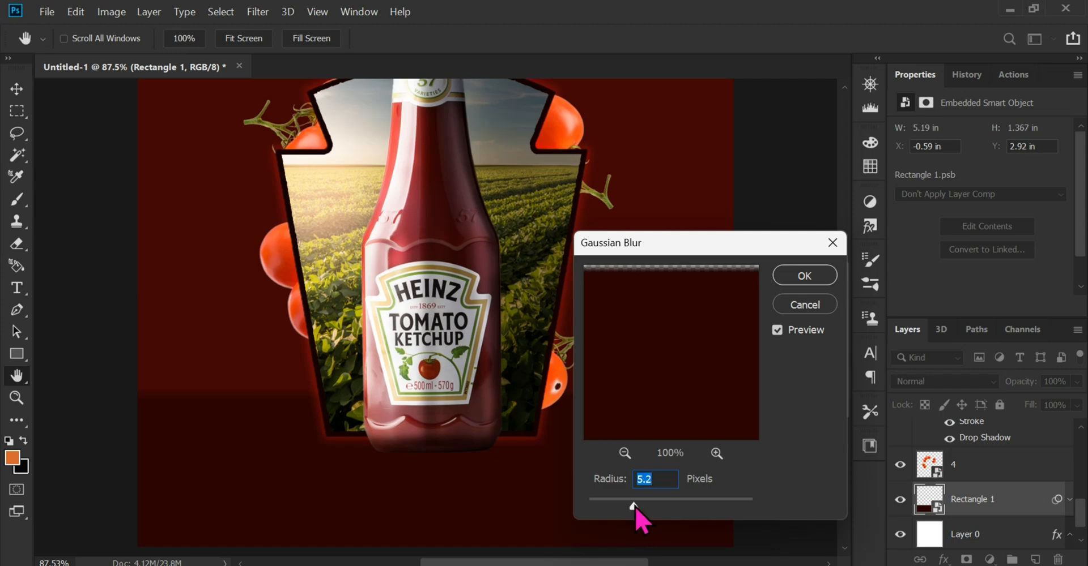
pyautogui.moveTo(636, 506); pyautogui.dragTo(629, 506)
pyautogui.click(804, 276)
pyautogui.press('v')
# Examine the blurred horizon between the dark floor and the background, and how the bottle sits against the floor
pyautogui.scroll(2, 194, 405)
pyautogui.scroll(-3, 309, 445)
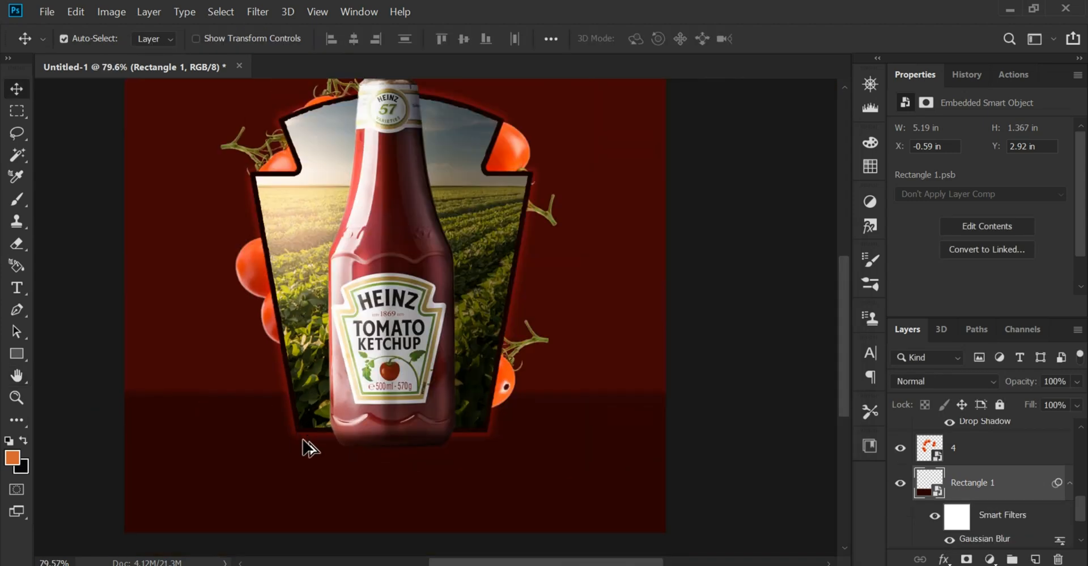
pyautogui.scroll(1, 158, 442)
pyautogui.scroll(-2, 362, 466)
pyautogui.scroll(4, 414, 480)
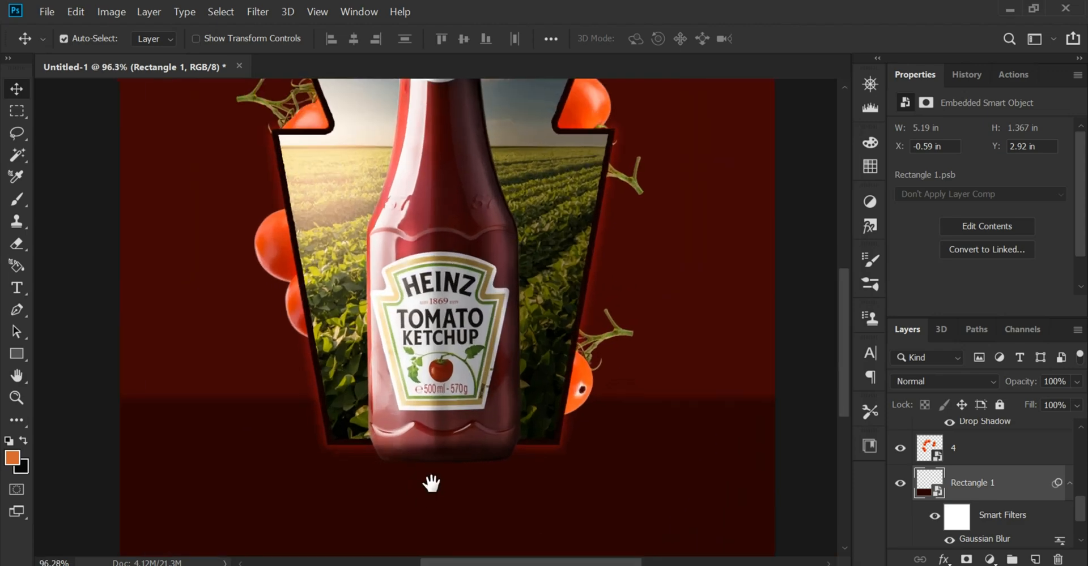
pyautogui.moveTo(430, 488); pyautogui.dragTo(434, 468)
pyautogui.scroll(-4, 432, 468)
pyautogui.scroll(1, 433, 469)
pyautogui.scroll(2, 432, 468)
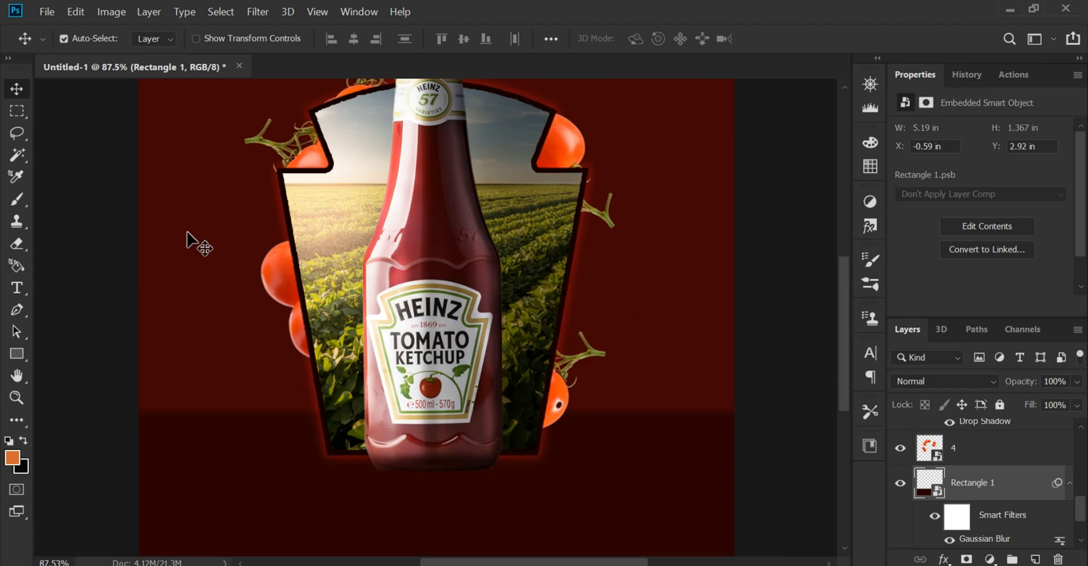
pyautogui.scroll(-1, 371, 405)
pyautogui.moveTo(415, 444); pyautogui.dragTo(421, 410)
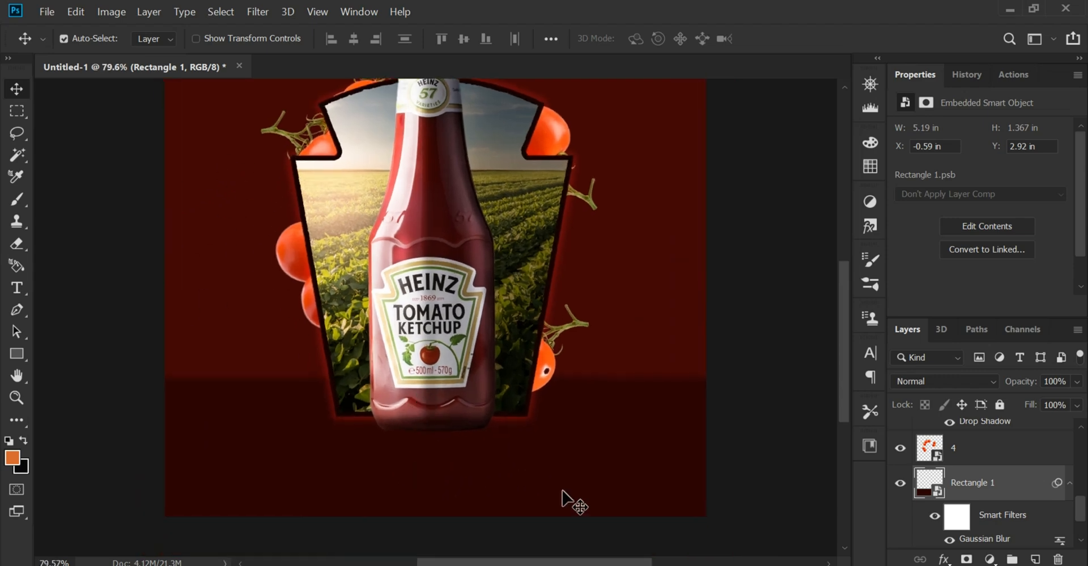
pyautogui.scroll(-2, 963, 507)
pyautogui.scroll(2, 917, 518)
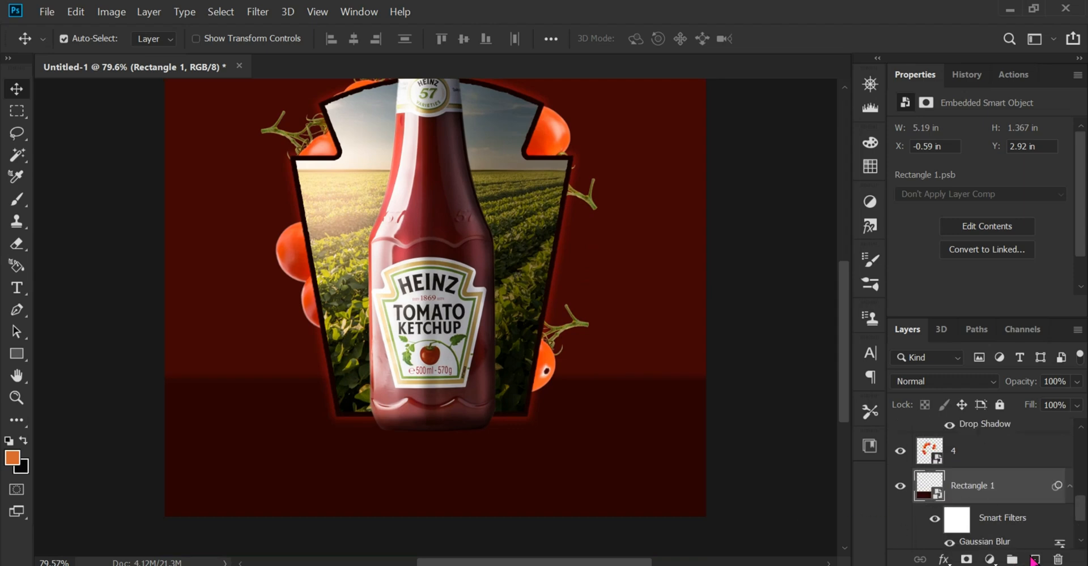
# Add an empty layer directly above the floor rectangle and set the foreground colour to a bright red
pyautogui.click(1037, 560)
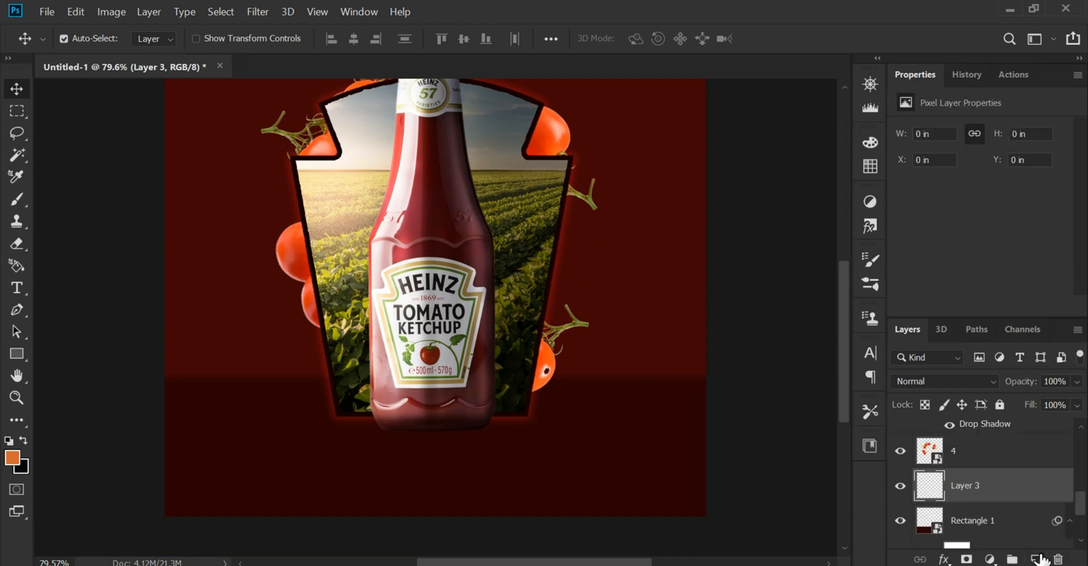
pyautogui.click(13, 458)
pyautogui.click(219, 450)
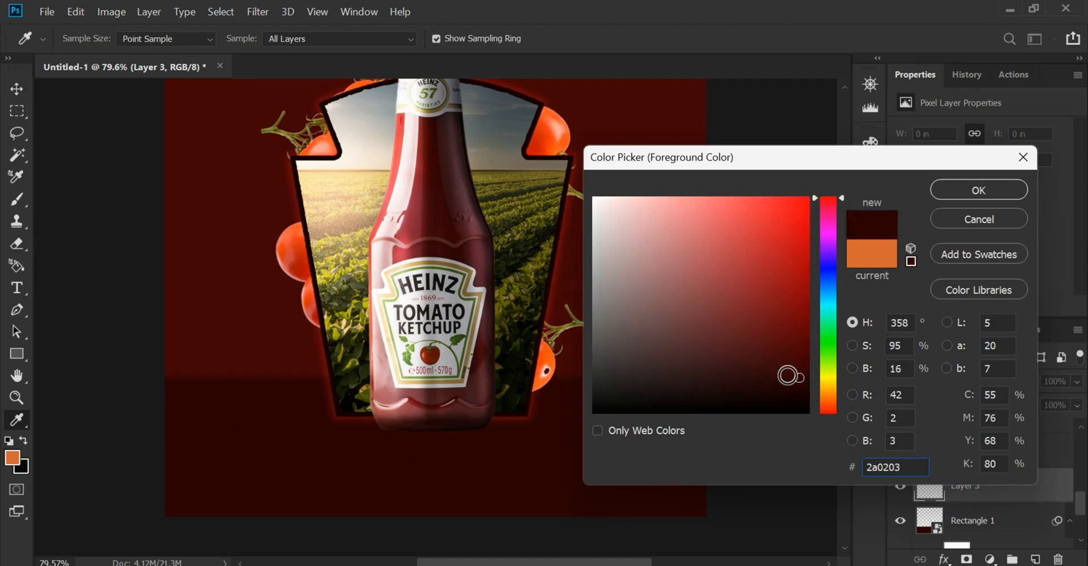
pyautogui.moveTo(787, 375); pyautogui.dragTo(783, 266)
pyautogui.click(952, 192)
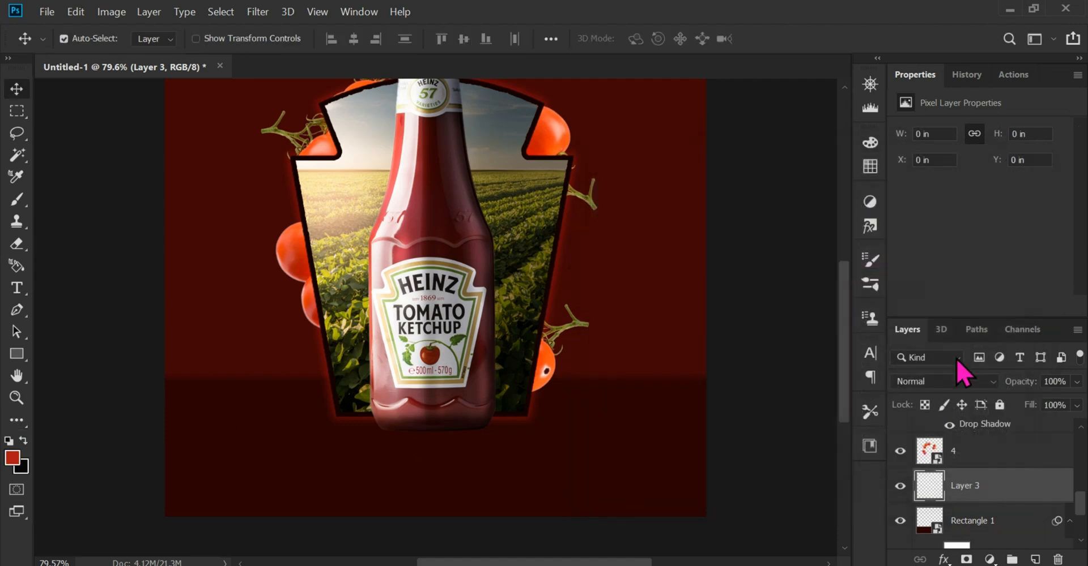
# Set the new layer's blend mode to Screen and paint a large soft red glow around the bottle's base
pyautogui.click(929, 381)
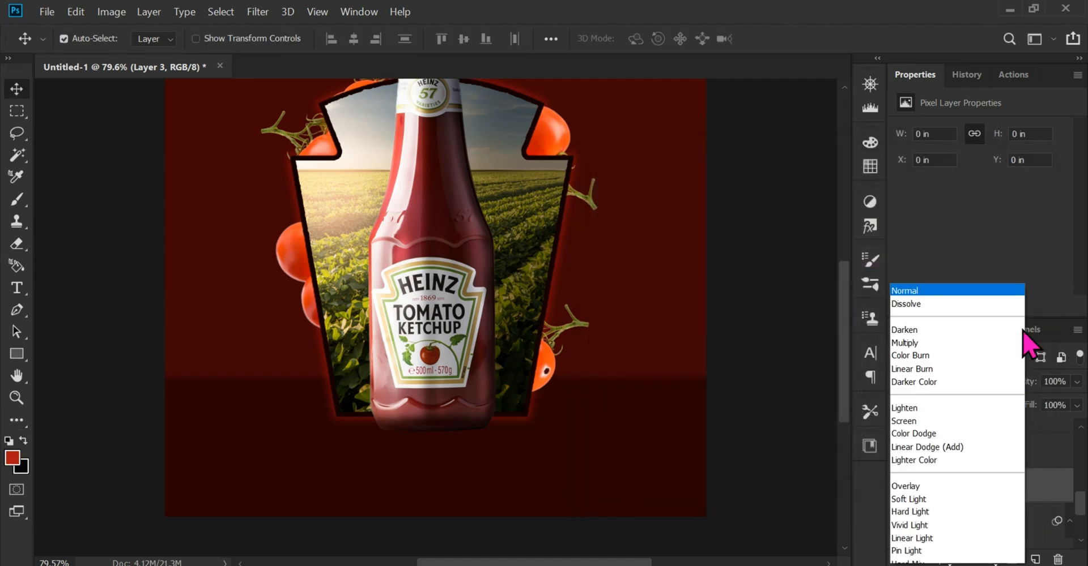
pyautogui.click(17, 199)
pyautogui.scroll(-2, 453, 419)
pyautogui.press(']')
pyautogui.press(']')
pyautogui.press(']')
pyautogui.press(']')
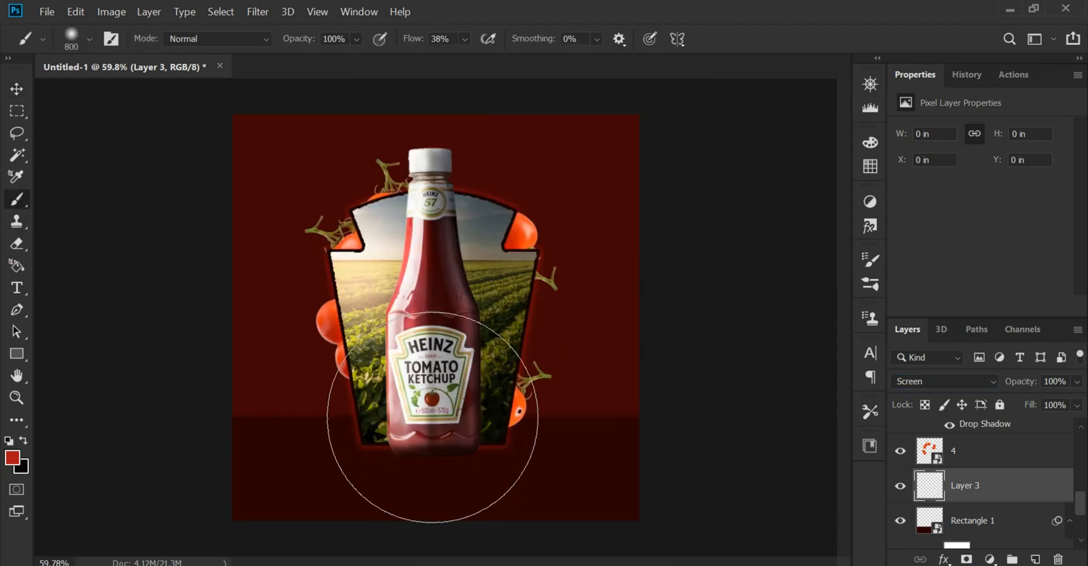
pyautogui.click(432, 418)
pyautogui.press('[')
pyautogui.press('[')
pyautogui.click(432, 456)
pyautogui.click(432, 456)
pyautogui.hotkey('ctrl', 't')
pyautogui.scroll(1, 512, 377)
pyautogui.moveTo(453, 179); pyautogui.dragTo(454, 518)
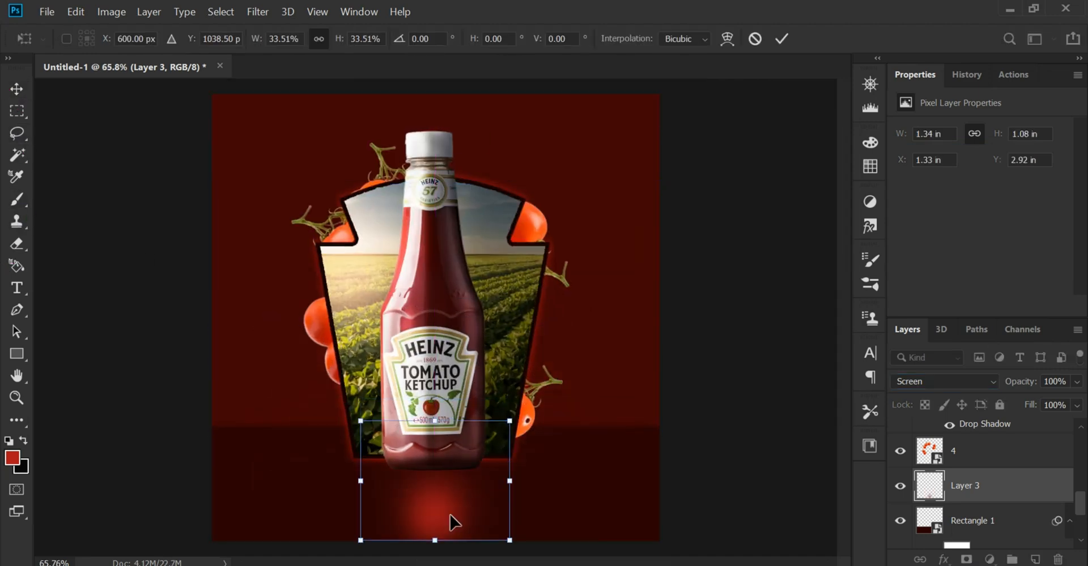
pyautogui.press('Escape')
# Squash the red glow vertically into a wide, flat pool of light and position it under the bottle's base
pyautogui.hotkey('ctrl', 't')
pyautogui.moveTo(438, 184); pyautogui.dragTo(438, 440)
pyautogui.moveTo(440, 502); pyautogui.dragTo(435, 450)
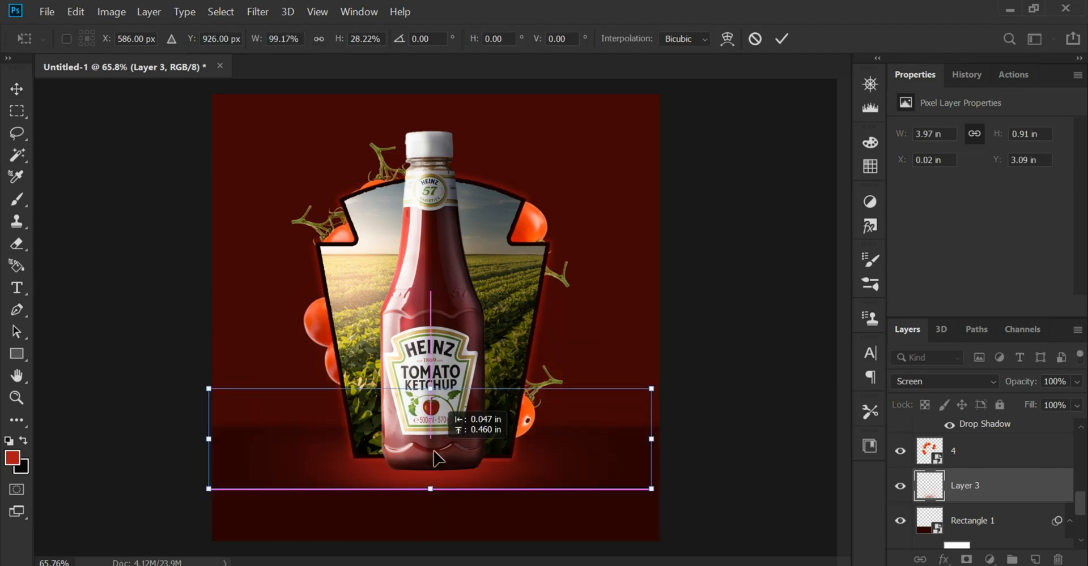
pyautogui.moveTo(431, 488); pyautogui.dragTo(431, 510)
pyautogui.press('Return')
# Add a layer mask to the red glow and paint it black along the glow's lower edge to fade the hard cutoff
pyautogui.scroll(8, 379, 519)
pyautogui.click(967, 560)
pyautogui.press('b')
pyautogui.click(12, 459)
pyautogui.click(594, 412)
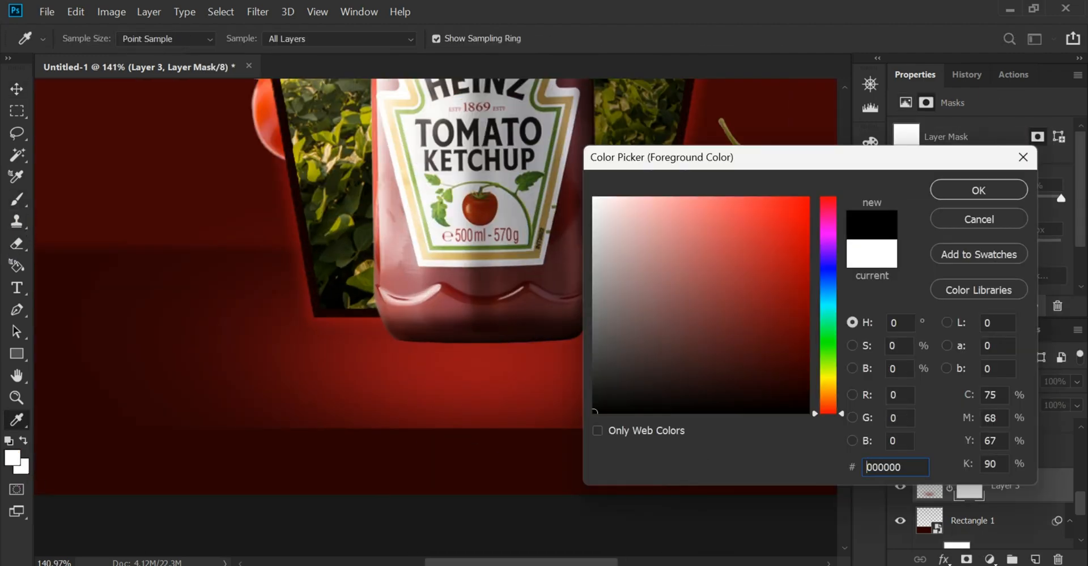
pyautogui.click(978, 189)
pyautogui.press(']')
pyautogui.moveTo(702, 498)
pyautogui.mouseDown()
pyautogui.moveTo(589, 515)
pyautogui.moveTo(362, 513)
pyautogui.mouseUp()
pyautogui.scroll(-5, 321, 279)
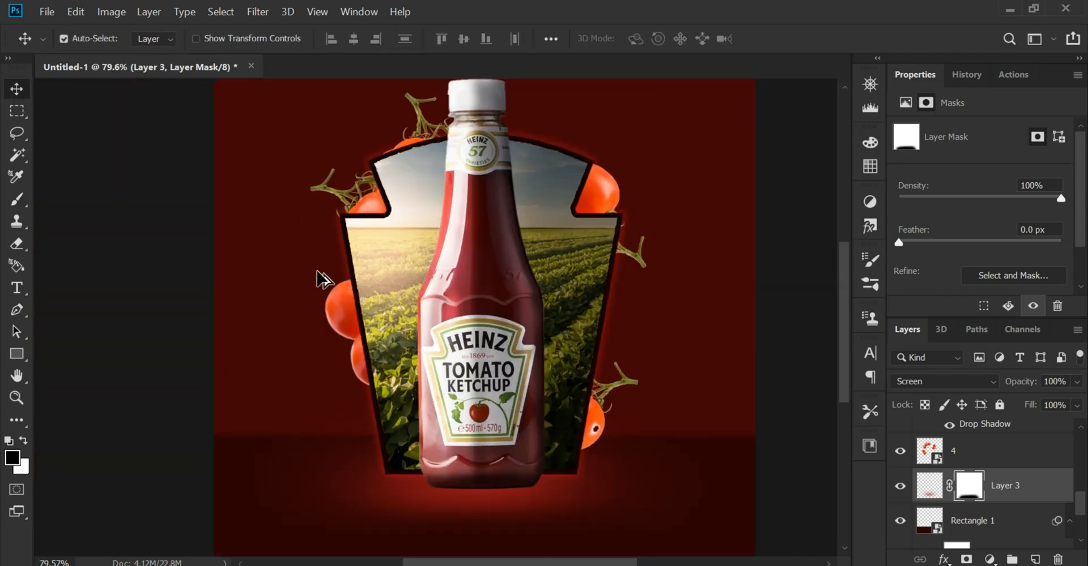
pyautogui.hotkey('ctrl', 't')
pyautogui.press('Return')
# Add an empty layer directly beneath the ketchup bottle, above the clipped Layer 2
pyautogui.scroll(2, 357, 478)
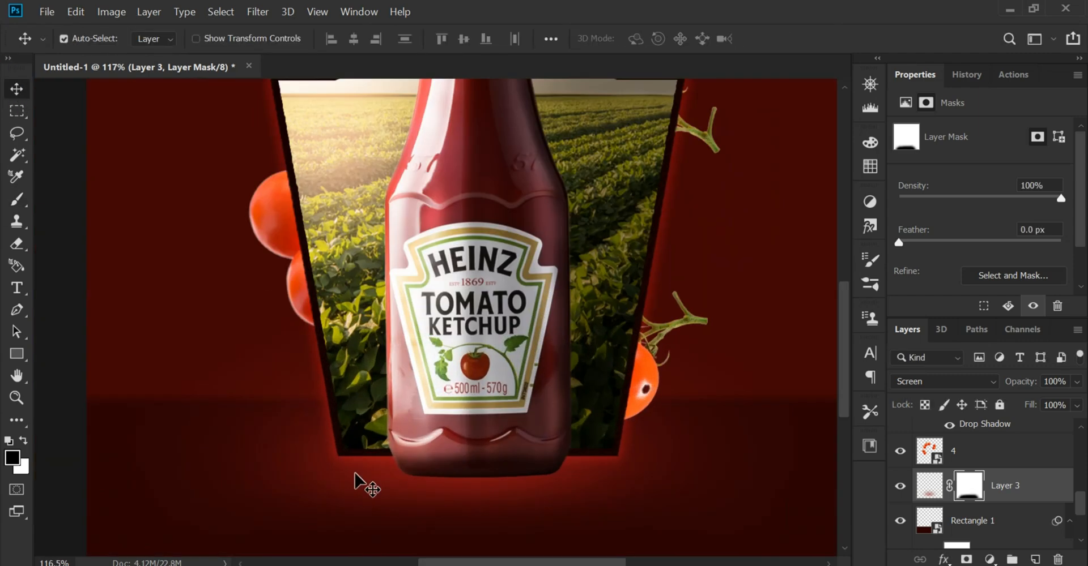
pyautogui.scroll(3, 381, 396)
pyautogui.scroll(2, 387, 401)
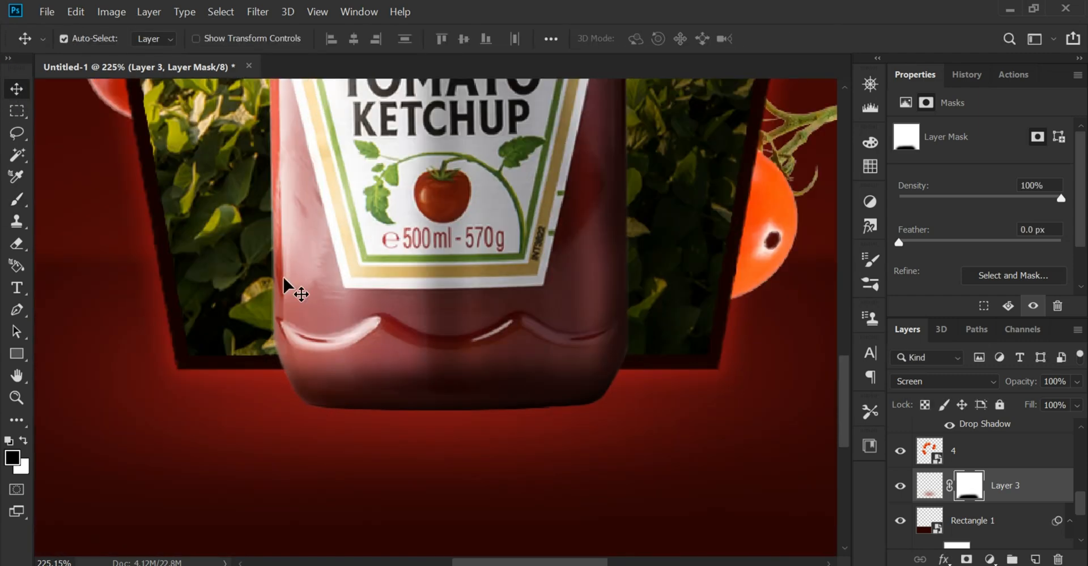
pyautogui.click(493, 253)
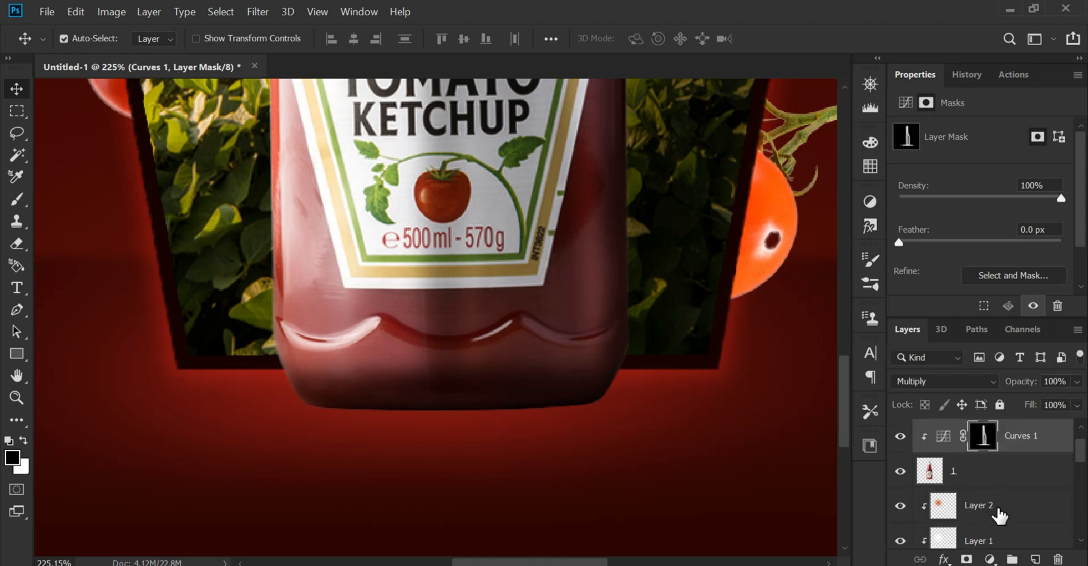
pyautogui.click(999, 517)
pyautogui.click(1036, 560)
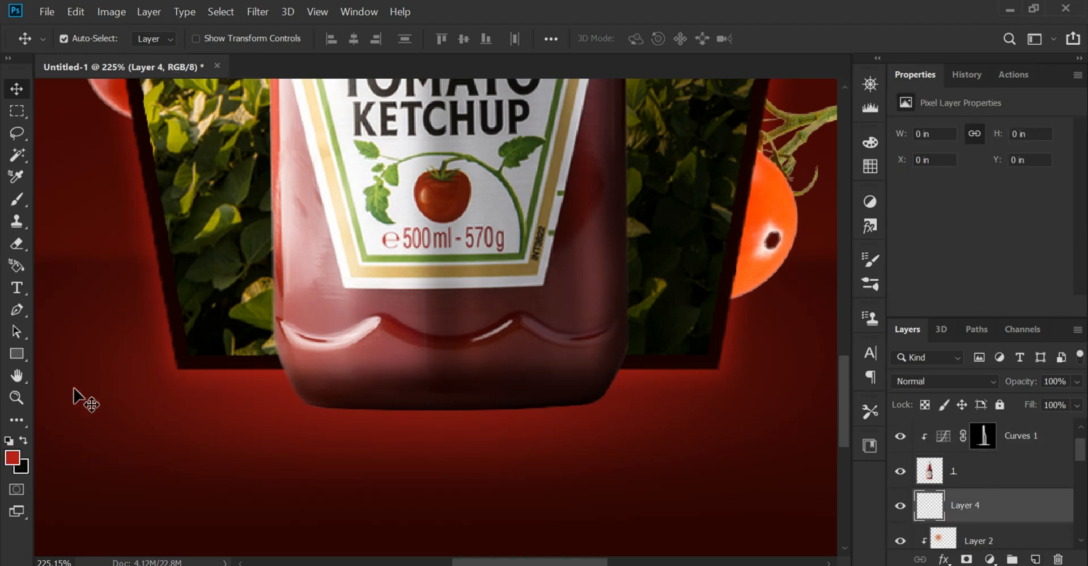
# Set the foreground colour to near-black #040000 and choose the flattened elliptical brush preset at 300 px
pyautogui.click(12, 458)
pyautogui.click(382, 442)
pyautogui.moveTo(785, 342); pyautogui.dragTo(798, 410)
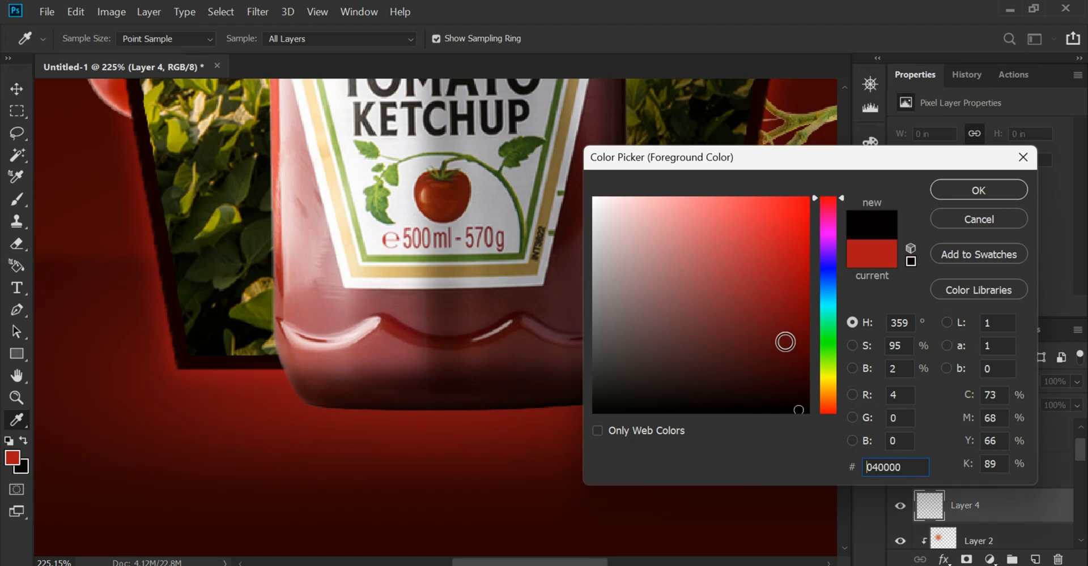
pyautogui.click(971, 189)
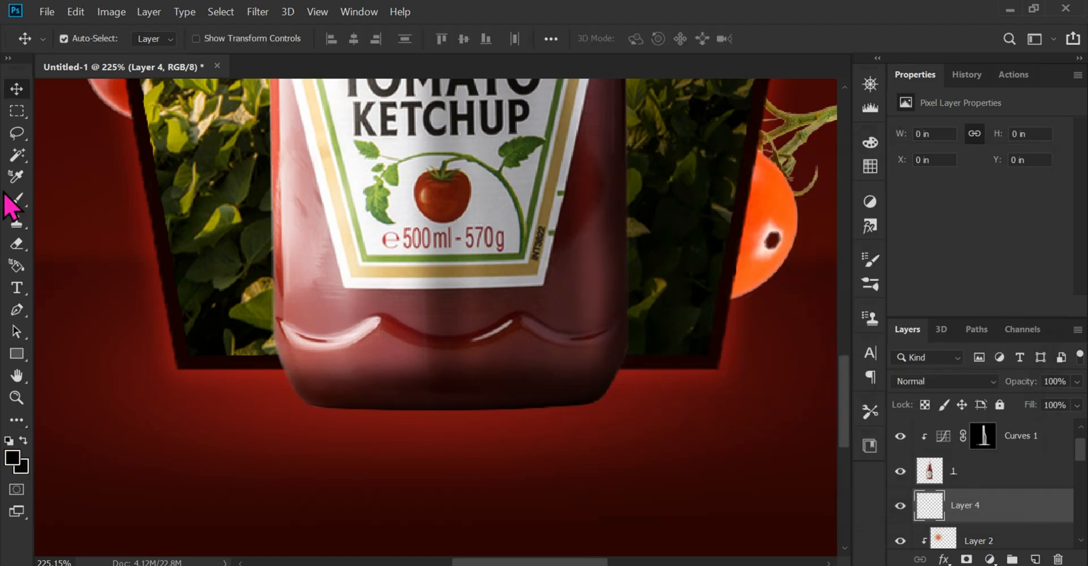
pyautogui.click(16, 198)
pyautogui.click(89, 38)
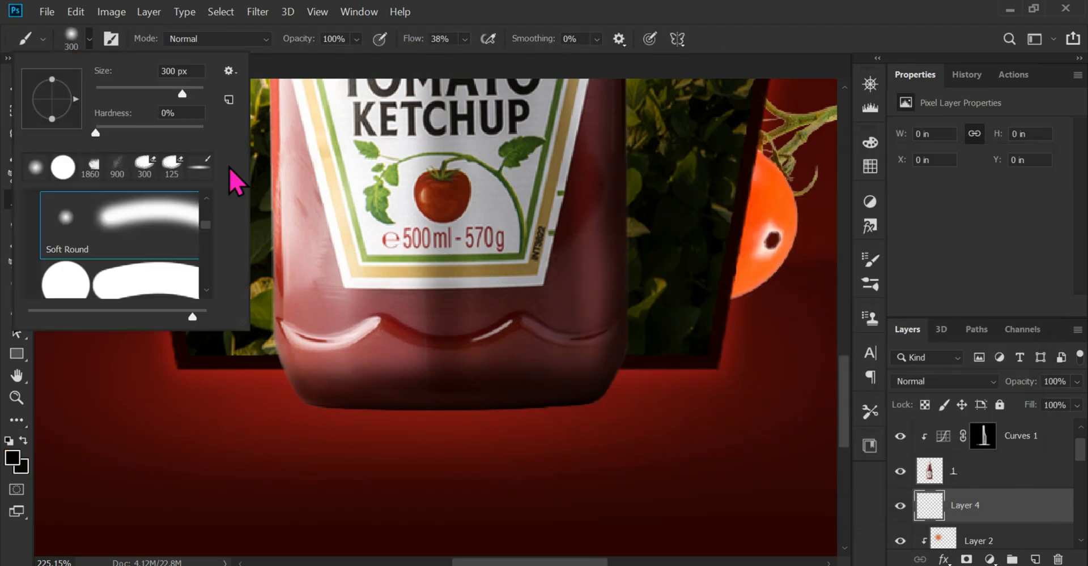
pyautogui.click(196, 173)
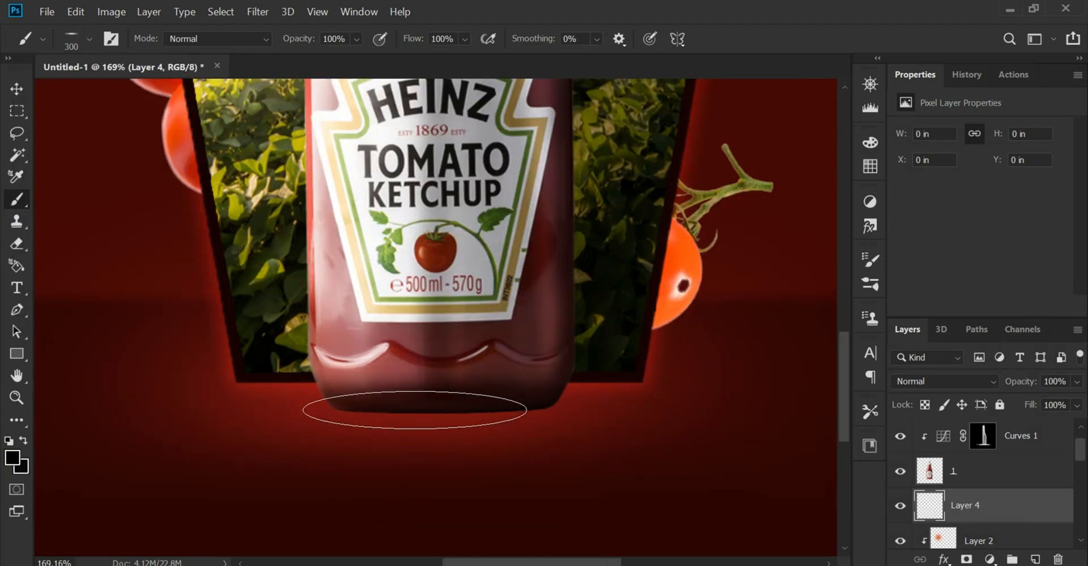
# Paint a dark contact shadow under the bottle's base with a 300 px stamp and a wider 500 px stamp
pyautogui.press(']')
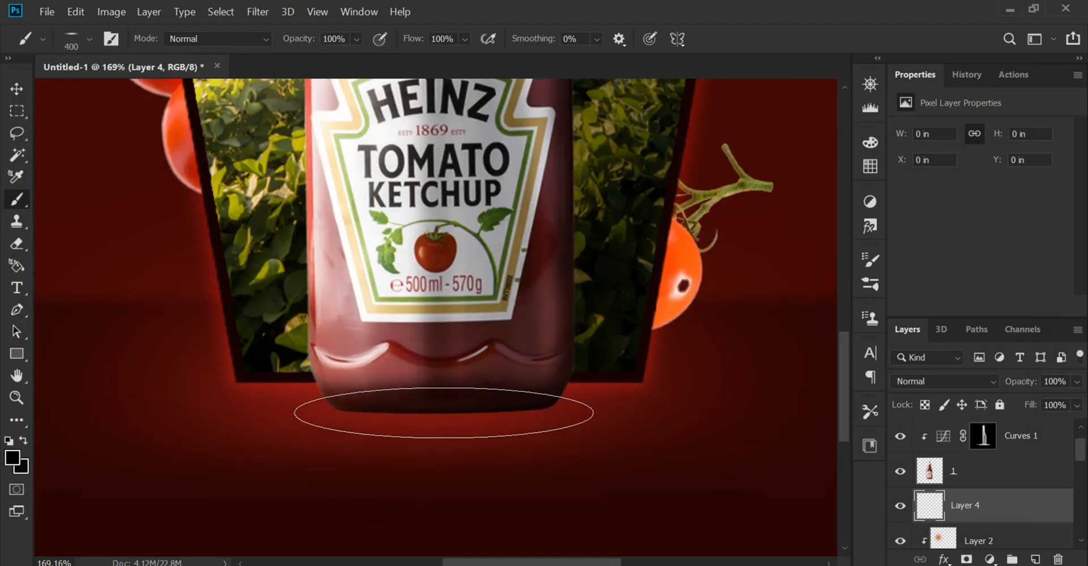
pyautogui.press('[')
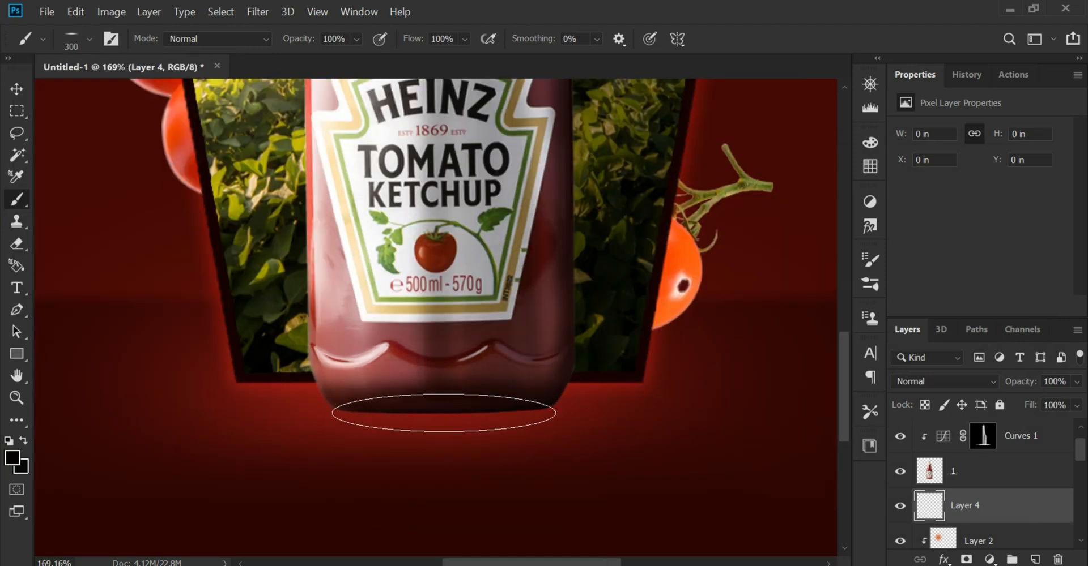
pyautogui.press(']')
pyautogui.press('[')
pyautogui.click(442, 409)
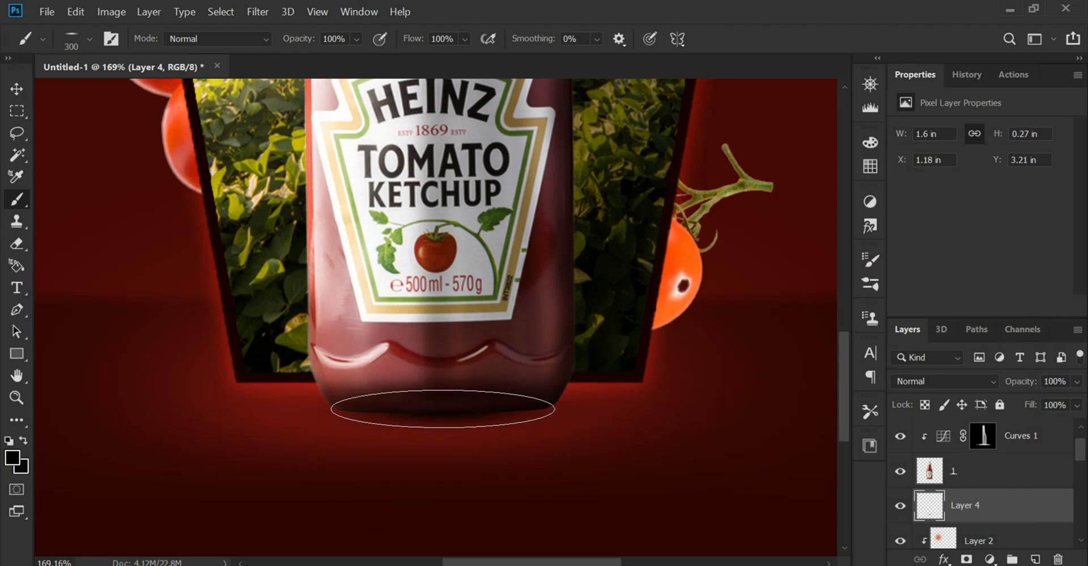
pyautogui.press('[')
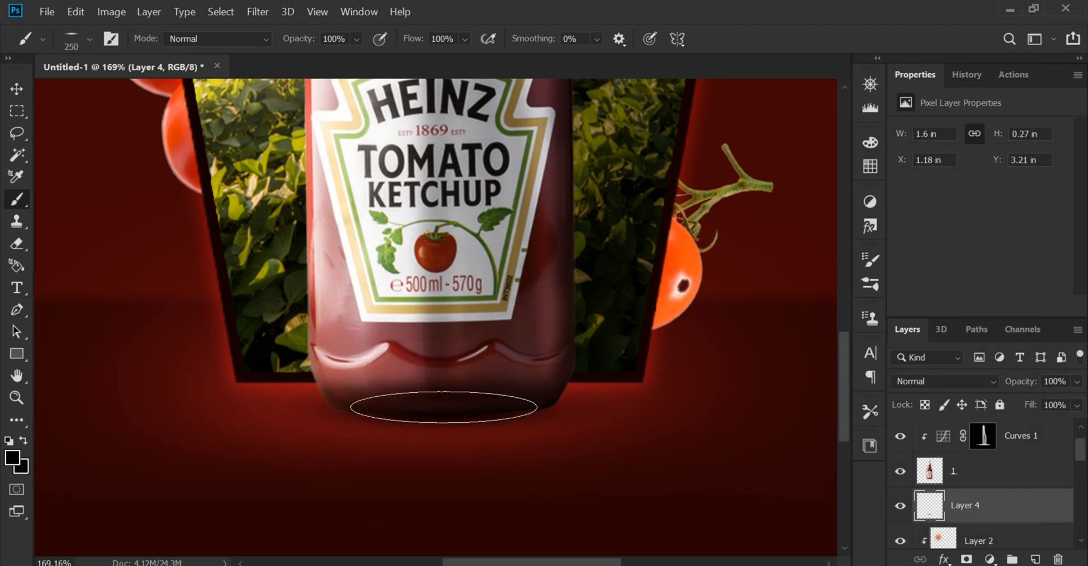
pyautogui.press(']')
pyautogui.press(']')
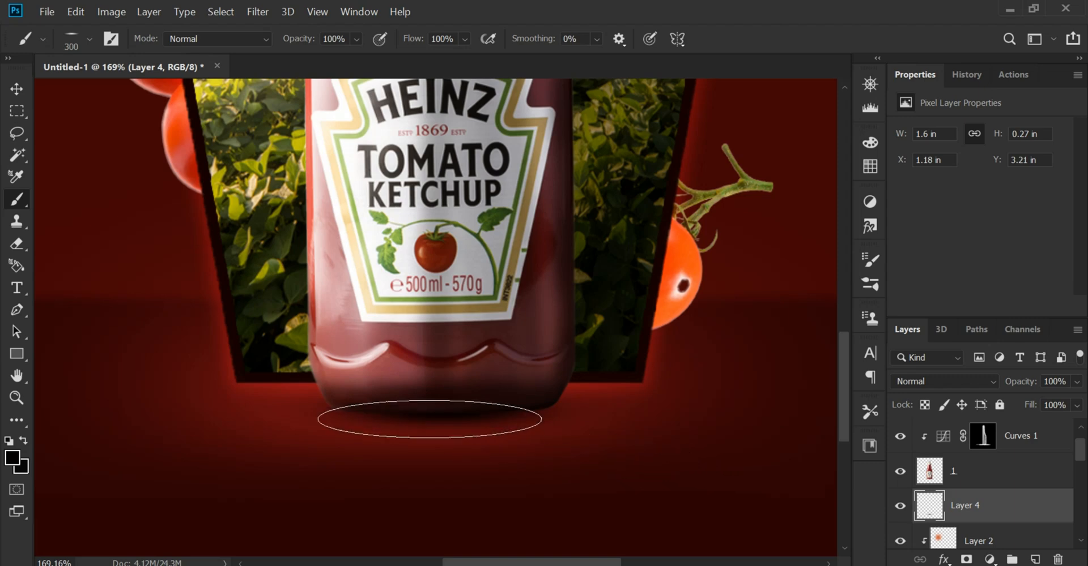
pyautogui.press(']')
pyautogui.click(449, 408)
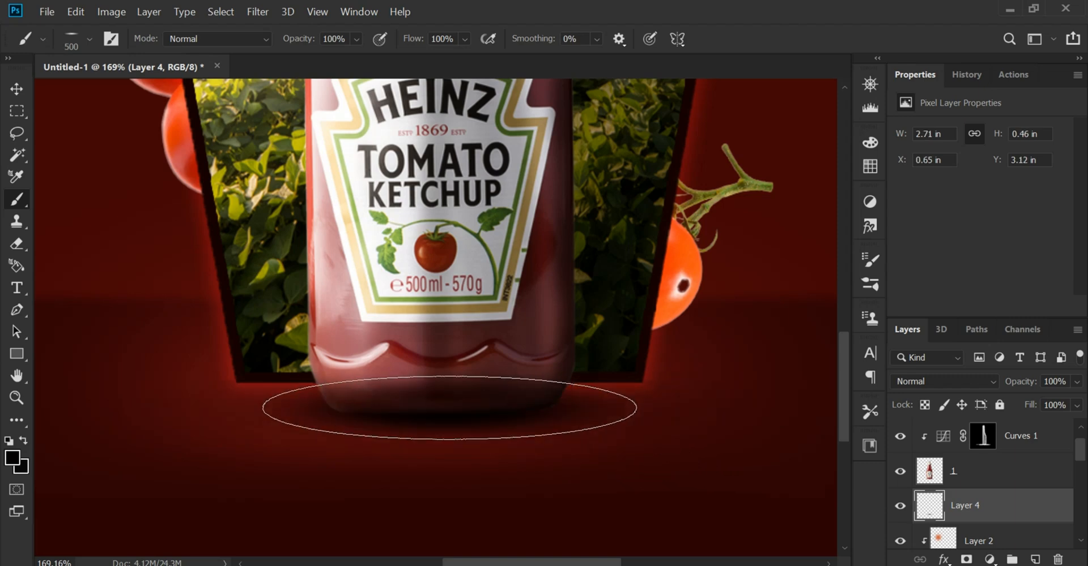
# Nudge the contact shadow slightly upward so it tucks under the bottle's base
pyautogui.click(16, 90)
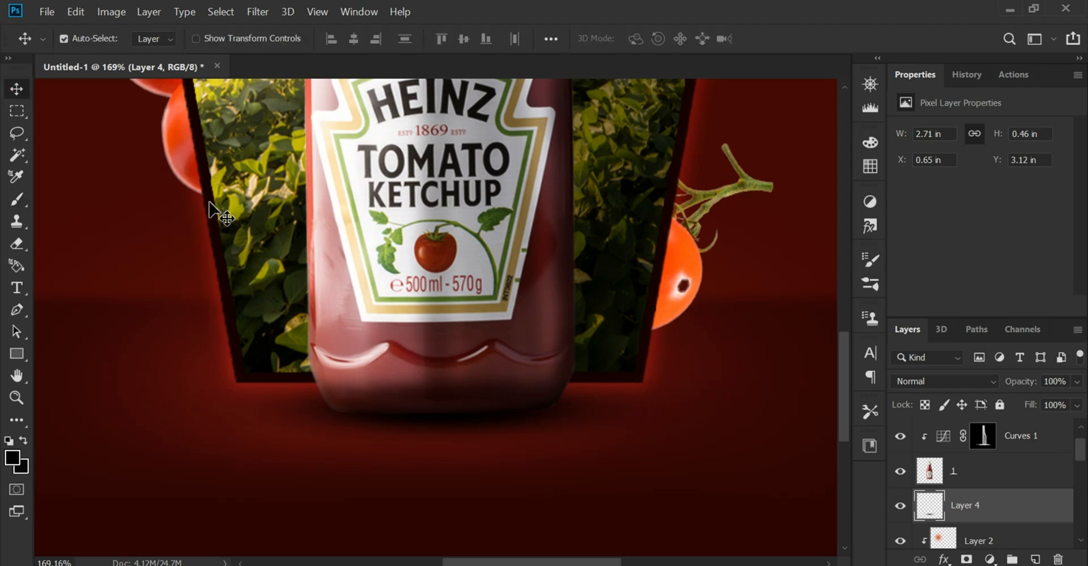
pyautogui.press('Up')
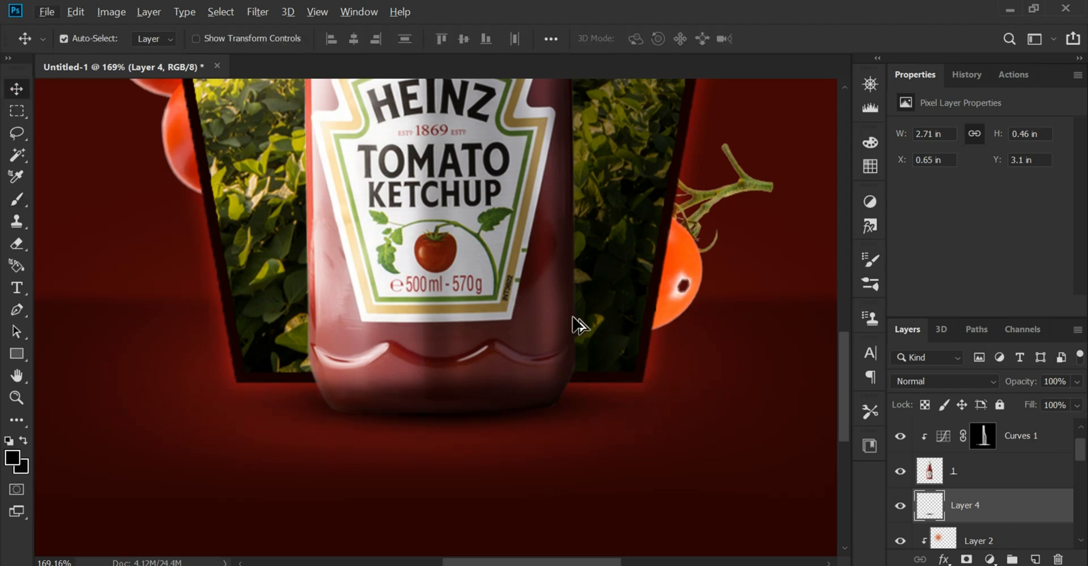
pyautogui.hotkey('alt', 'f')
pyautogui.press('Escape')
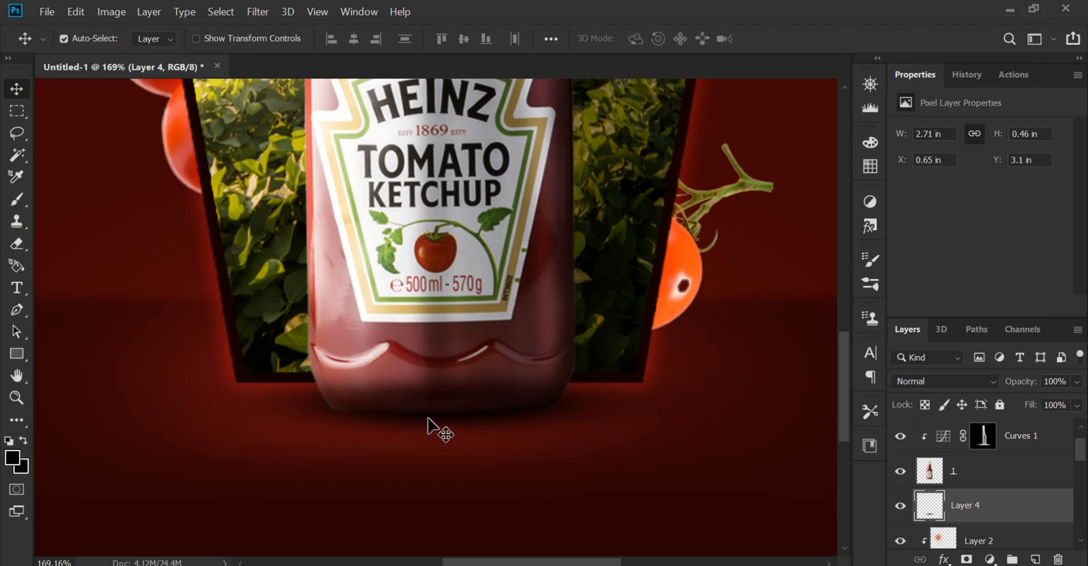
pyautogui.scroll(-3, 575, 390)
pyautogui.scroll(-2, 569, 385)
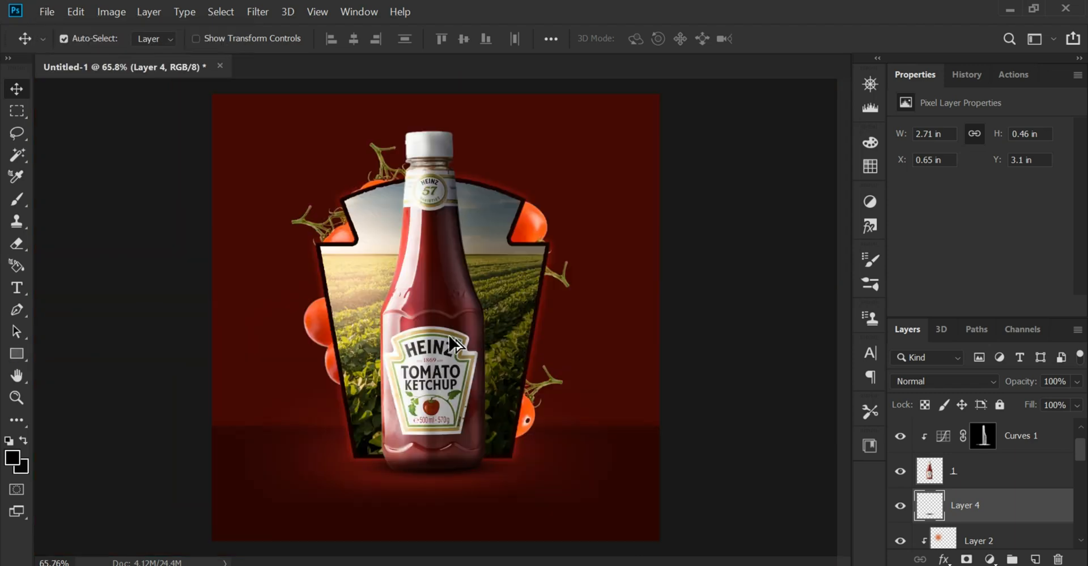
pyautogui.scroll(1, 476, 479)
pyautogui.moveTo(471, 479); pyautogui.dragTo(495, 397)
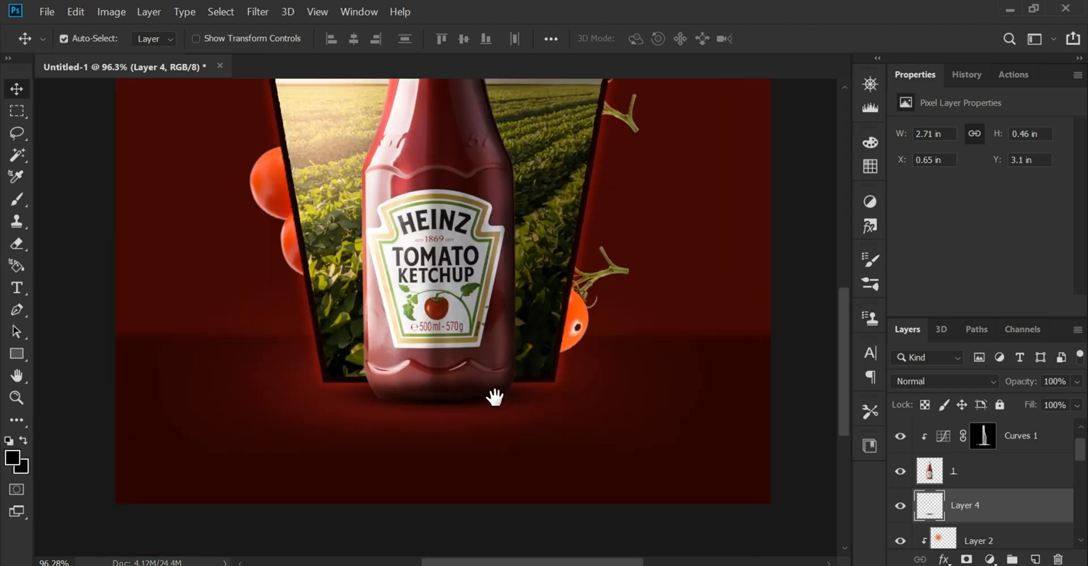
# Duplicate the ketchup bottle layer
pyautogui.scroll(-3, 666, 445)
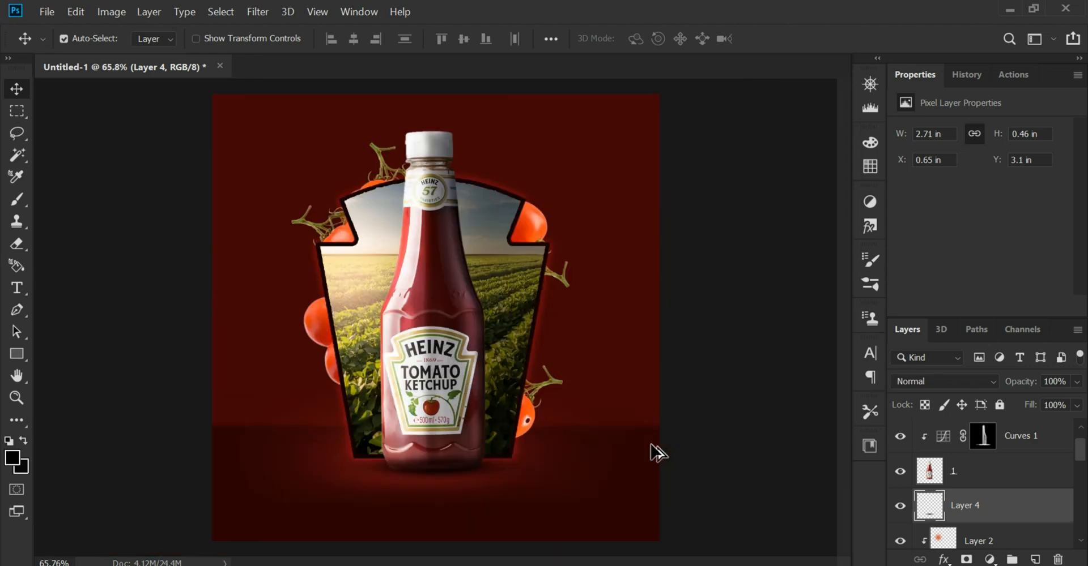
pyautogui.click(432, 323)
pyautogui.click(994, 481)
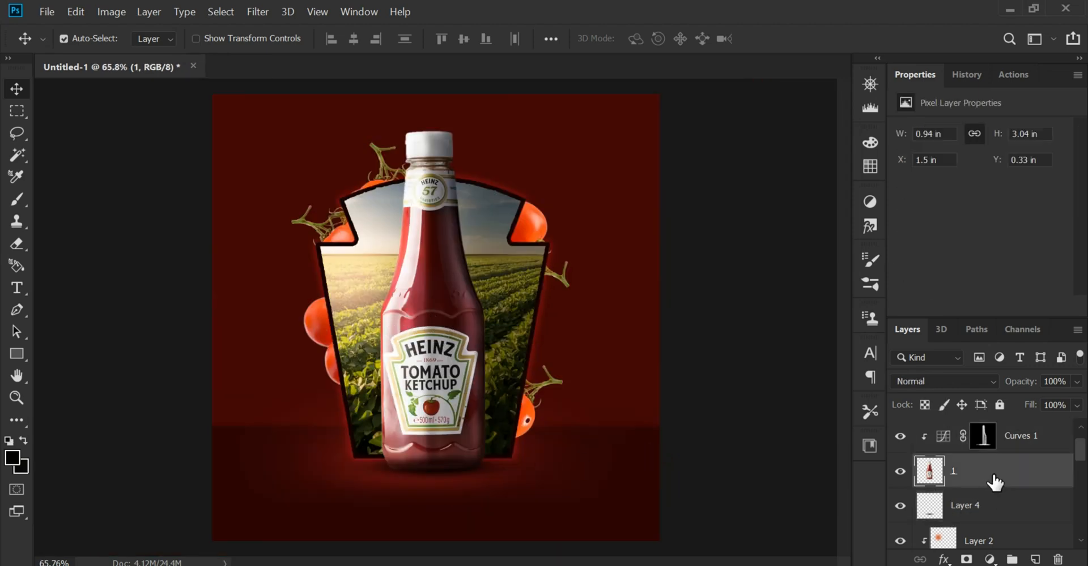
pyautogui.moveTo(1008, 478); pyautogui.dragTo(1034, 552)
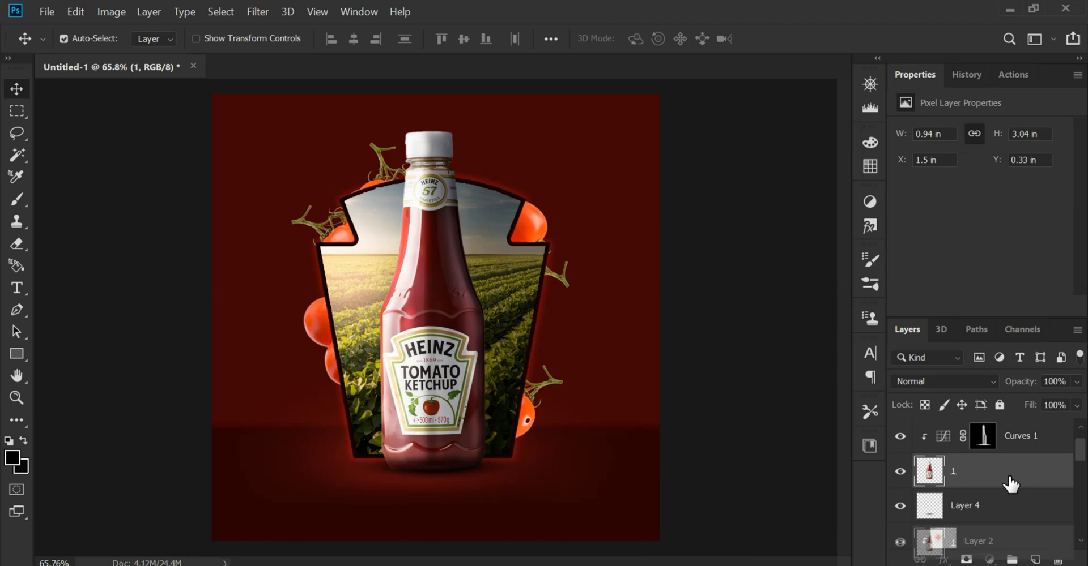
pyautogui.moveTo(1010, 485); pyautogui.dragTo(1038, 561)
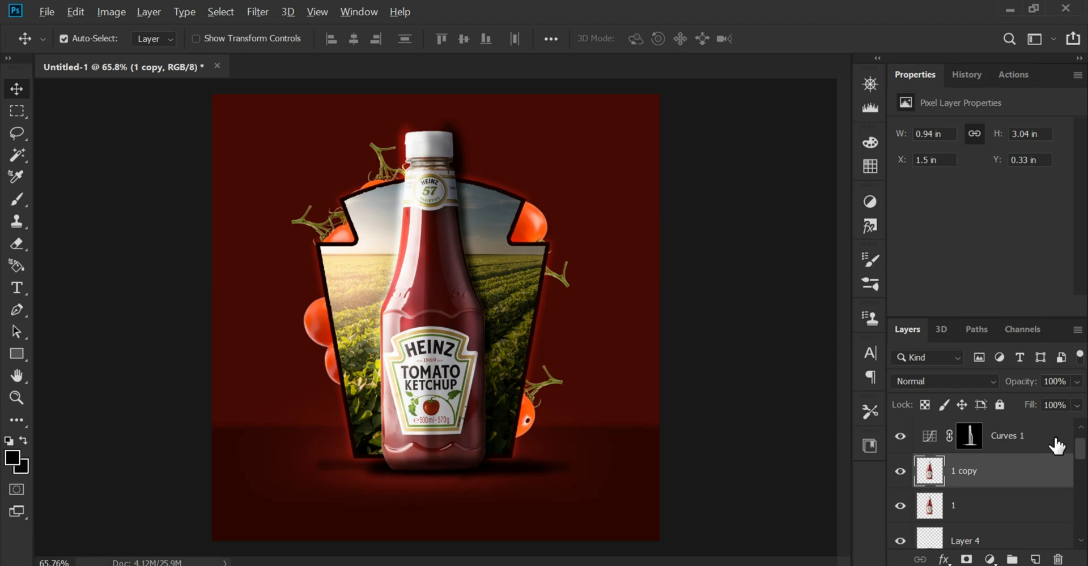
# Clip the Curves 1 and Curves 2 adjustments to the duplicated bottle layer
pyautogui.keyDown('alt'); pyautogui.click(1032, 452); pyautogui.keyUp('alt')
pyautogui.scroll(1, 1001, 474)
pyautogui.keyDown('alt'); pyautogui.click(1021, 453); pyautogui.keyUp('alt')
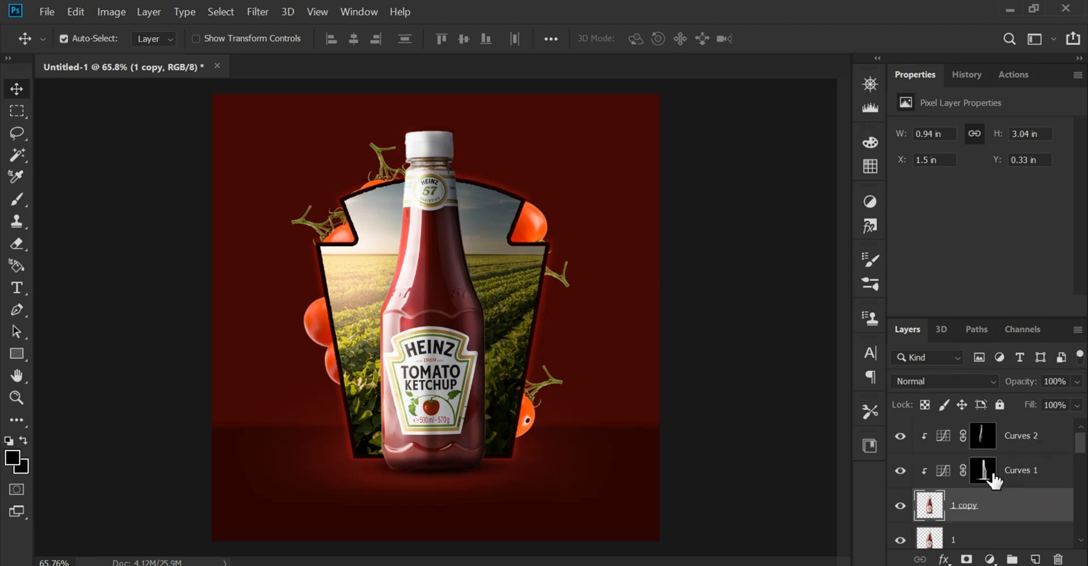
# Flip and skew the lower bottle layer into a cast shadow across the floor, at about -25% height with a 69° skew
pyautogui.scroll(-1, 994, 501)
pyautogui.click(995, 513)
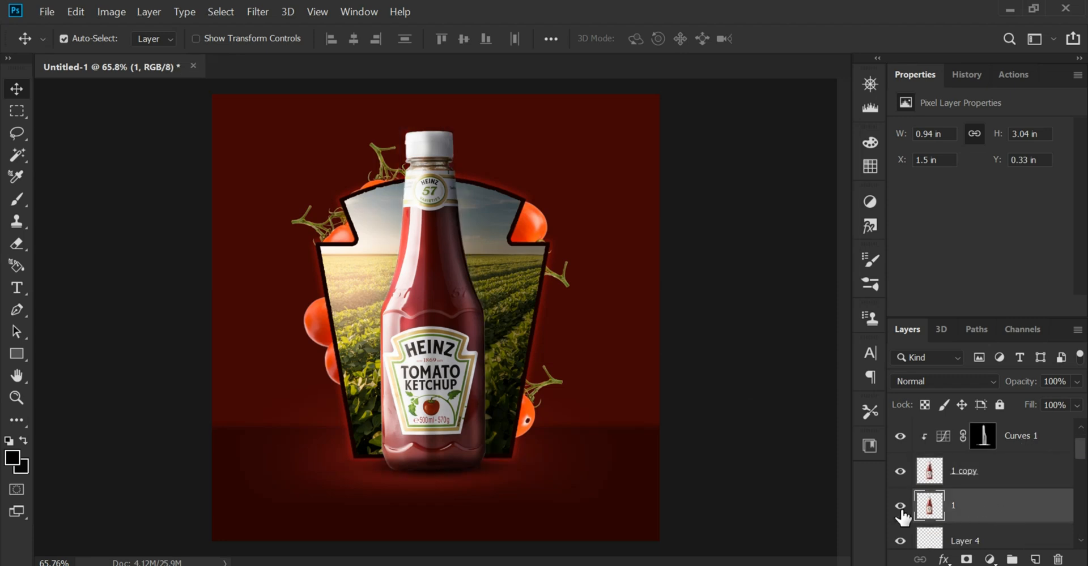
pyautogui.hotkey('ctrl', 't')
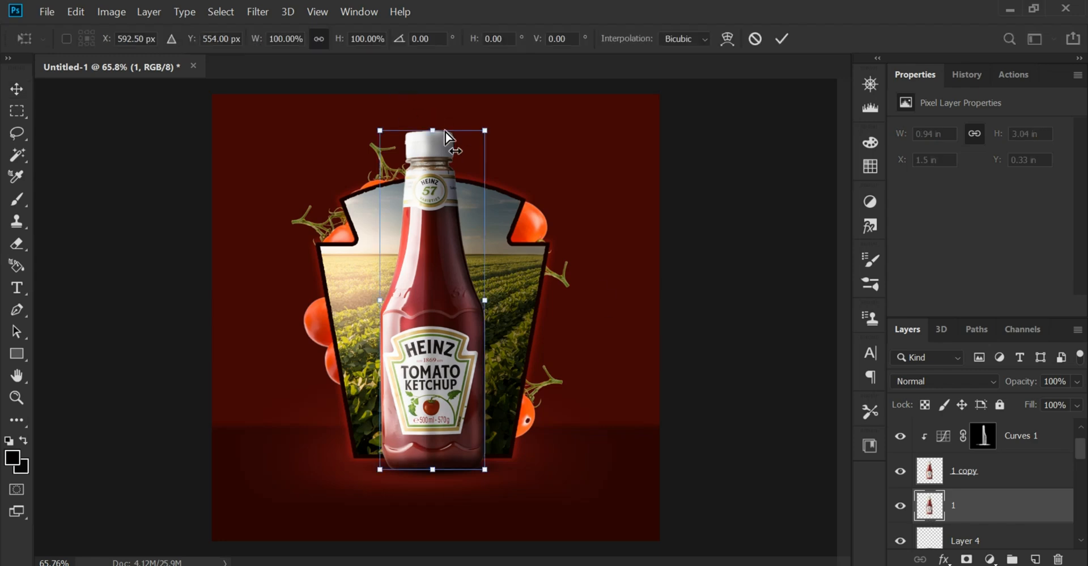
pyautogui.moveTo(432, 131); pyautogui.dragTo(652, 554)
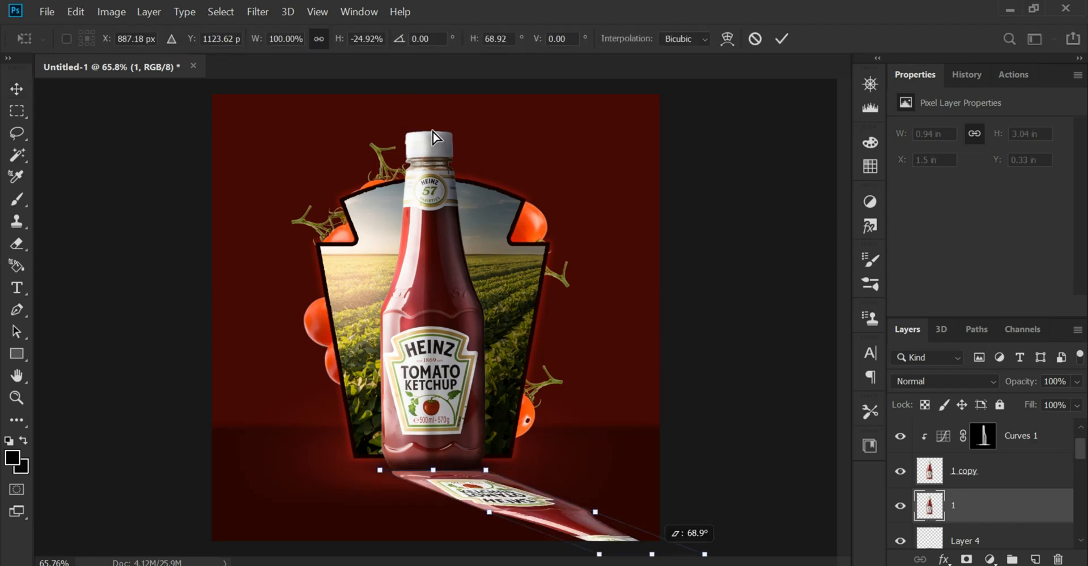
pyautogui.press('Return')
# Apply a black Color Overlay to the skewed bottle layer to turn it into a solid shadow
pyautogui.scroll(11, 482, 510)
pyautogui.moveTo(527, 392); pyautogui.dragTo(529, 380)
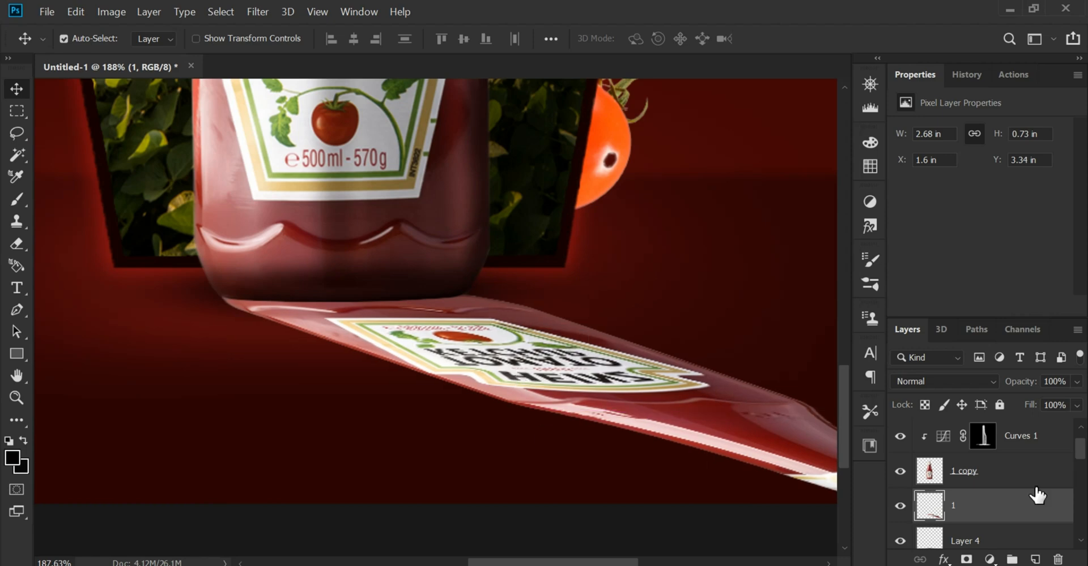
pyautogui.doubleClick(1023, 506)
pyautogui.click(392, 324)
pyautogui.click(757, 148)
pyautogui.click(808, 413)
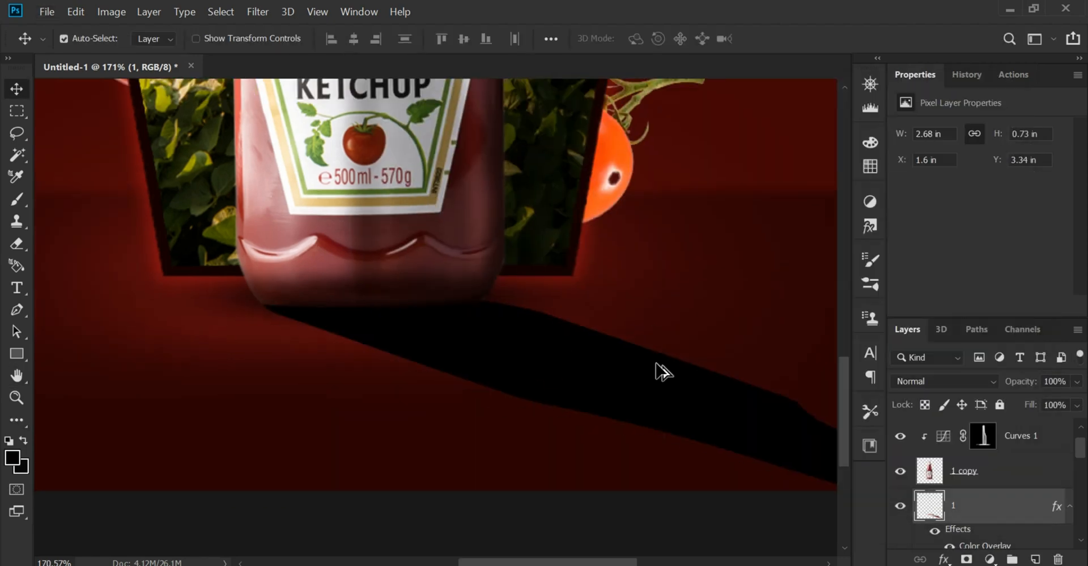
# Soften the cast shadow with a Gaussian Blur followed by a Motion Blur
pyautogui.click(257, 12)
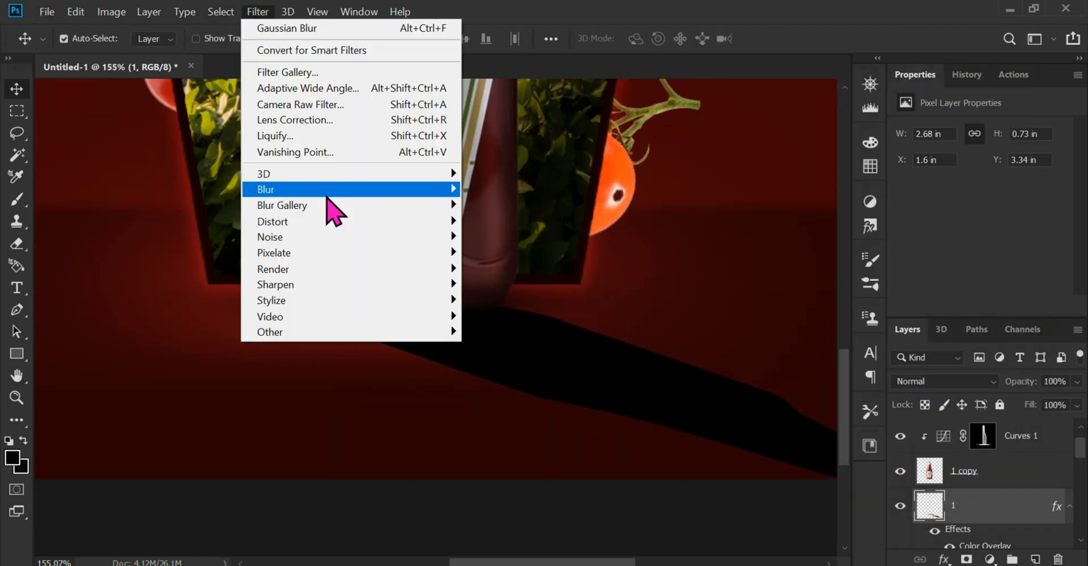
pyautogui.click(482, 232)
pyautogui.press('Return')
pyautogui.click(258, 11)
pyautogui.click(507, 284)
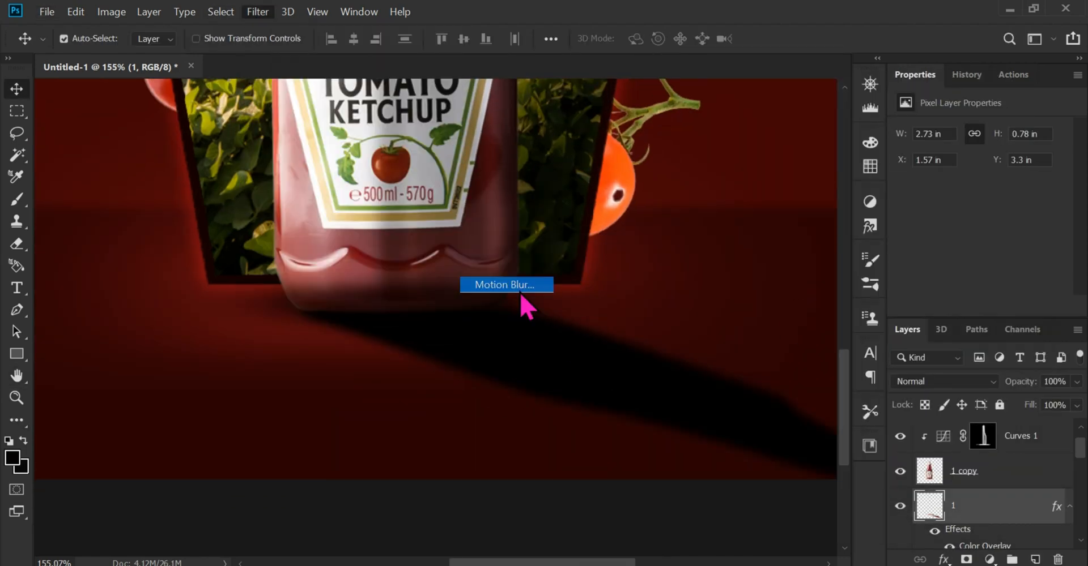
pyautogui.click(897, 251)
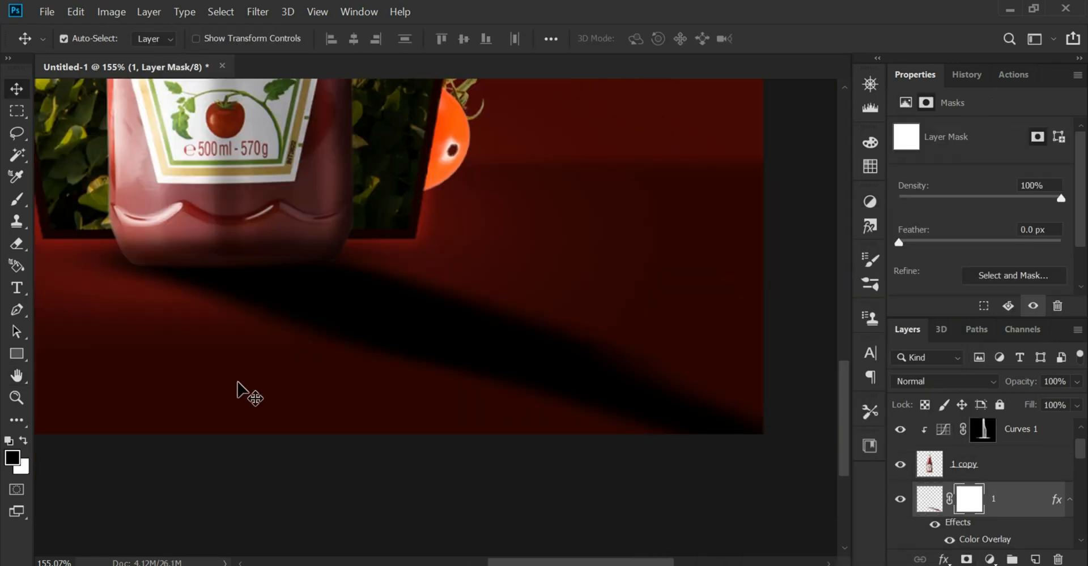
# Mask the cast shadow layer and fade the shadow's far end with a soft black brush
pyautogui.press('b')
pyautogui.click(74, 41)
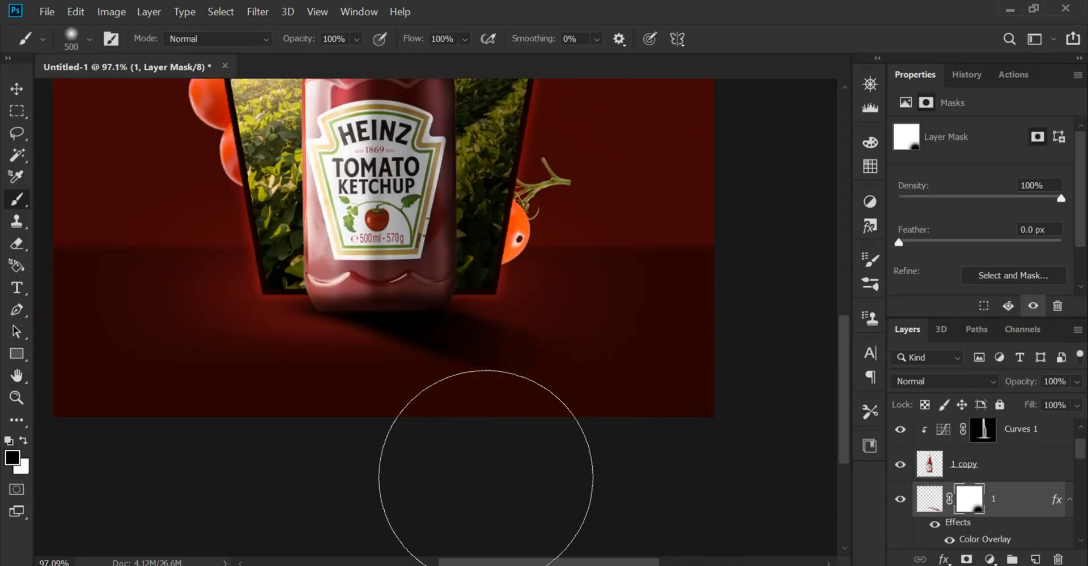
pyautogui.moveTo(486, 478); pyautogui.dragTo(664, 427)
pyautogui.click(16, 89)
pyautogui.scroll(3, 456, 340)
pyautogui.moveTo(456, 340); pyautogui.dragTo(503, 418)
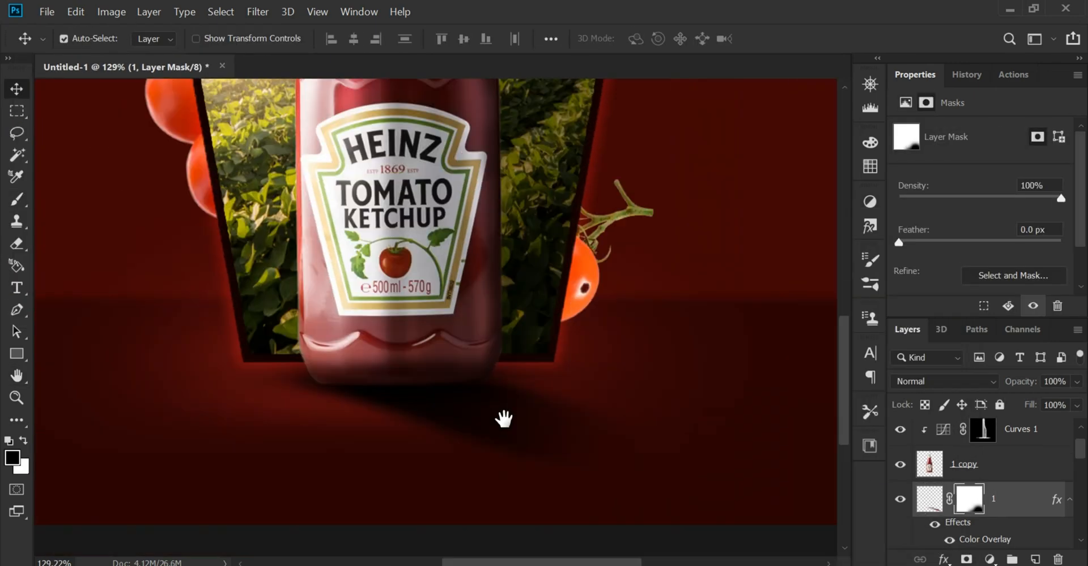
pyautogui.scroll(4, 510, 422)
pyautogui.hotkey('ctrl', '0')
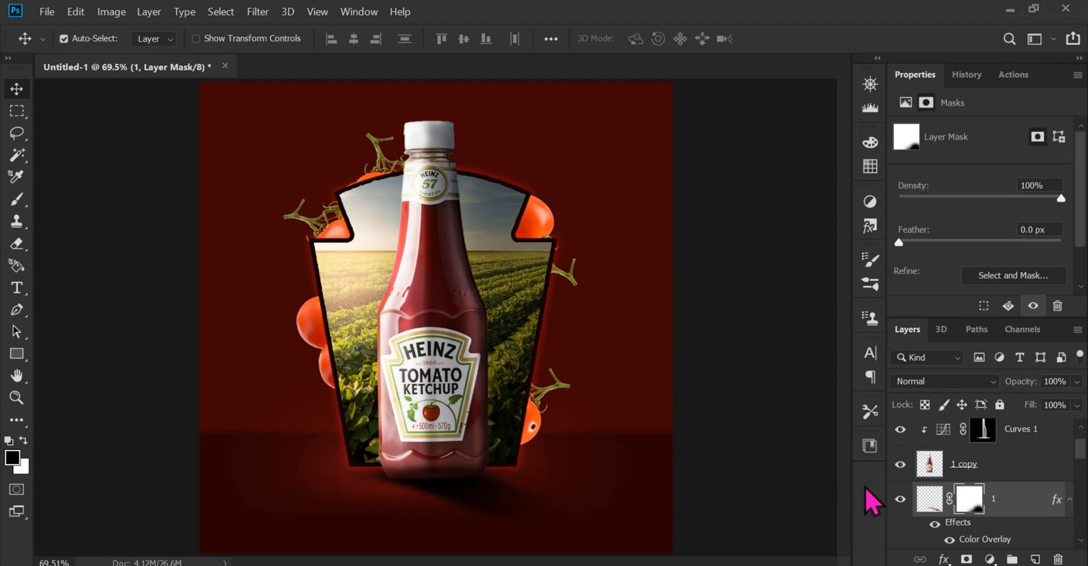
pyautogui.click(728, 365)
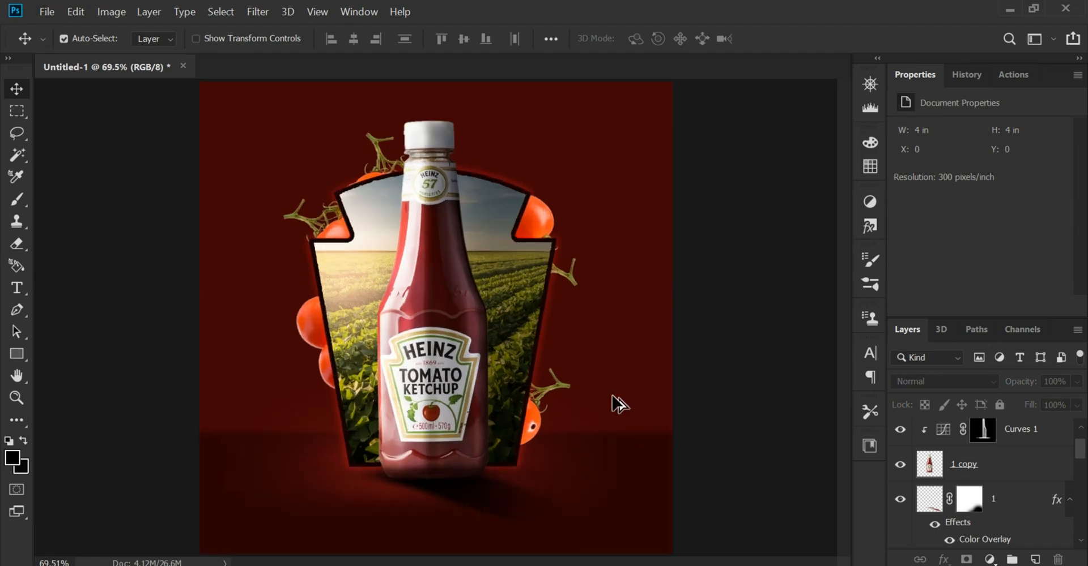
# Place the orange bokeh particles image from the ka folder and scale it to 120% to span the canvas width
pyautogui.moveTo(620, 565)
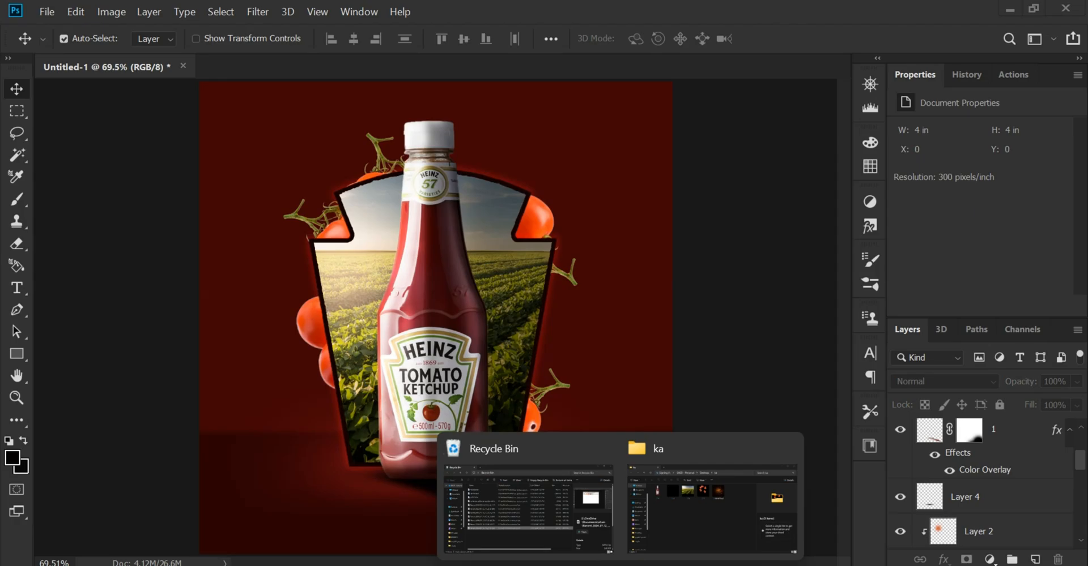
pyautogui.click(654, 512)
pyautogui.moveTo(586, 216); pyautogui.dragTo(425, 291)
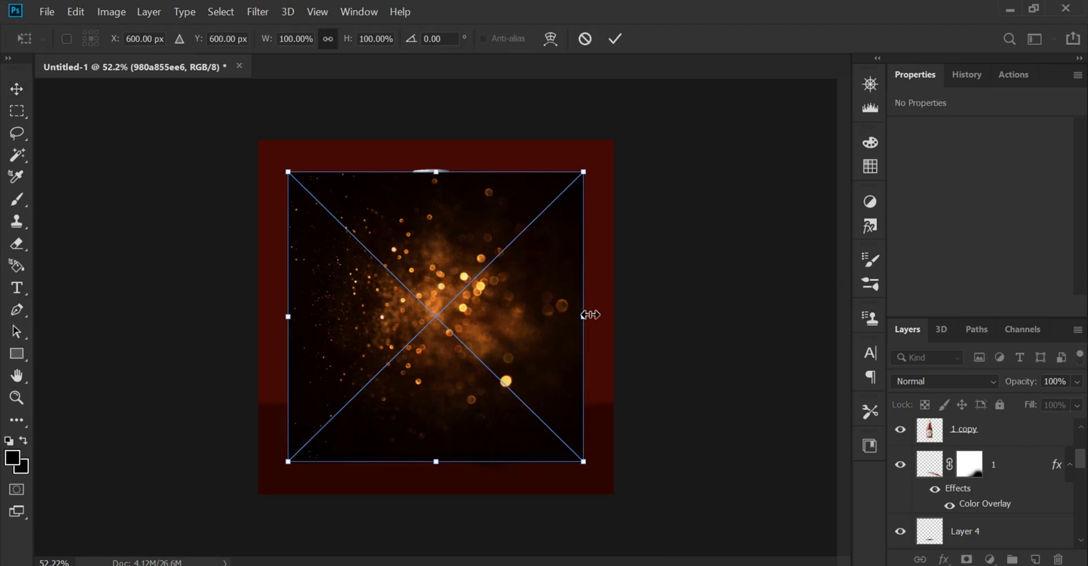
pyautogui.moveTo(589, 315); pyautogui.dragTo(614, 316)
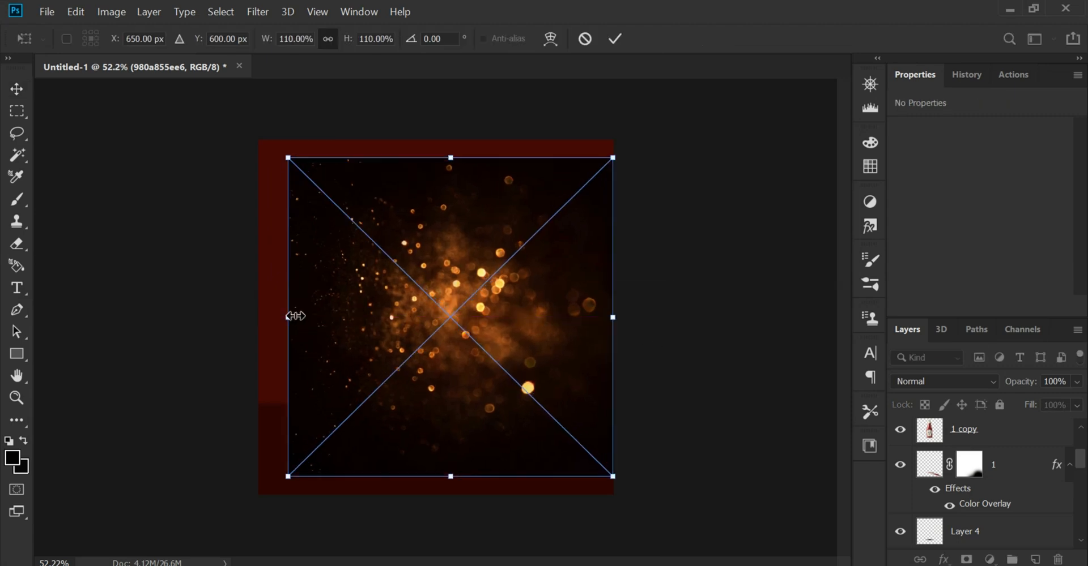
pyautogui.moveTo(289, 316); pyautogui.dragTo(258, 317)
# Flip the particles image horizontally, commit its placement, and set its blend mode to Screen
pyautogui.rightClick(426, 291)
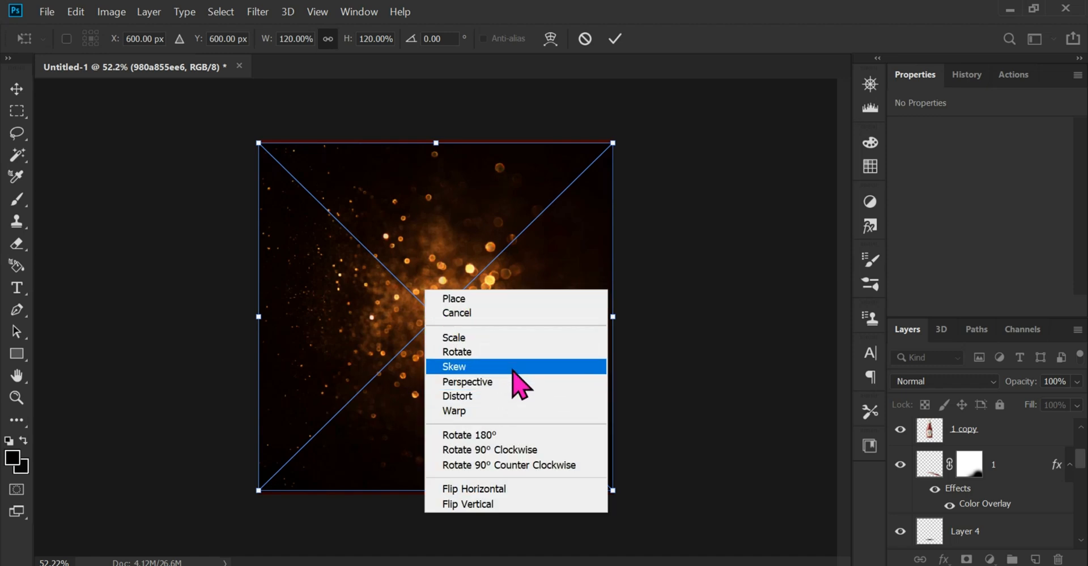
pyautogui.click(506, 490)
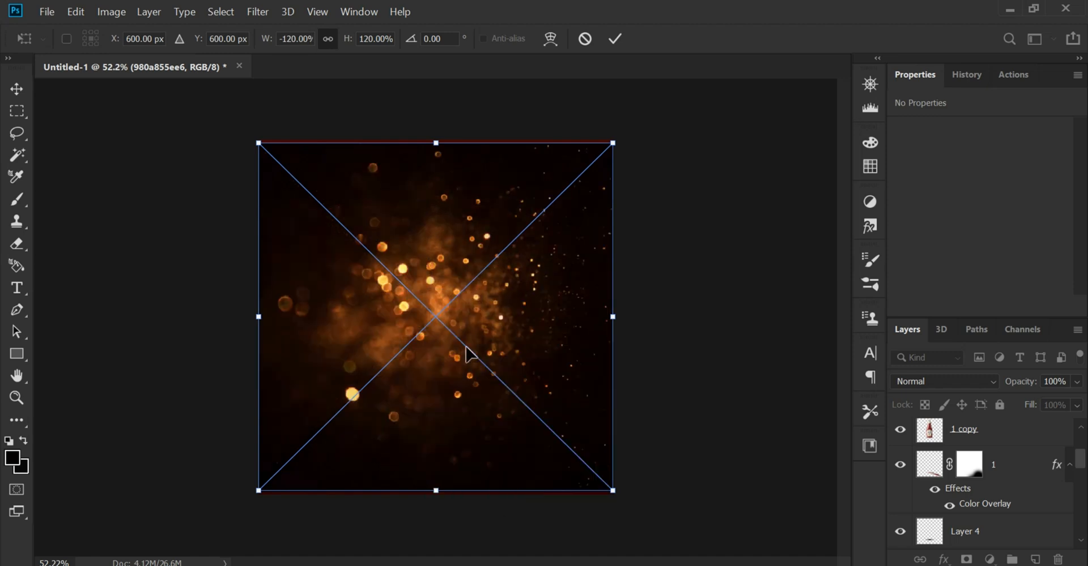
pyautogui.click(15, 91)
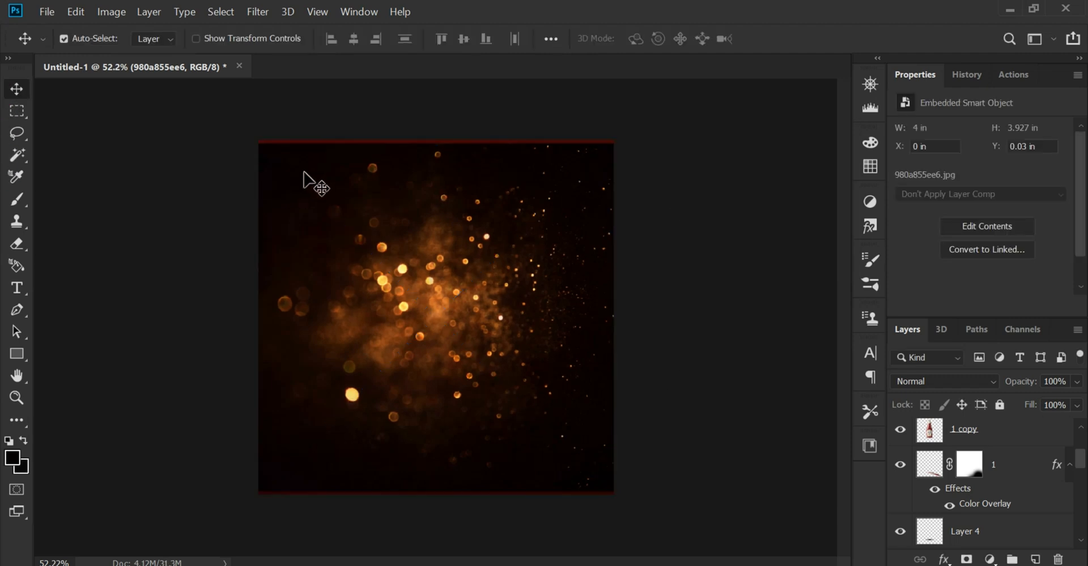
pyautogui.click(916, 391)
pyautogui.click(930, 290)
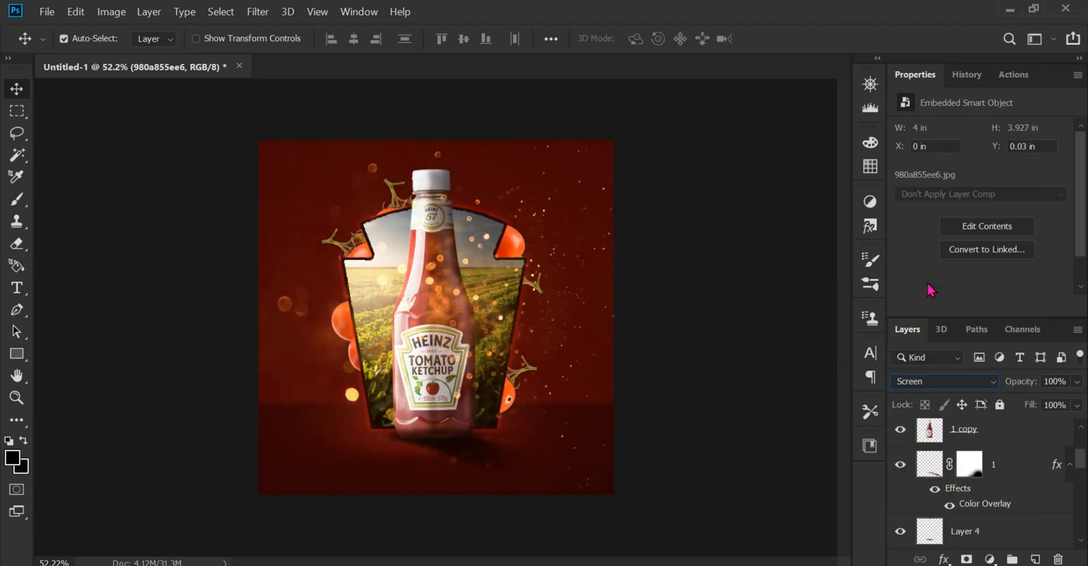
# Move the particles layer directly above Layer 0 and enlarge it to about 4.24 × 4.17 in
pyautogui.scroll(3, 896, 454)
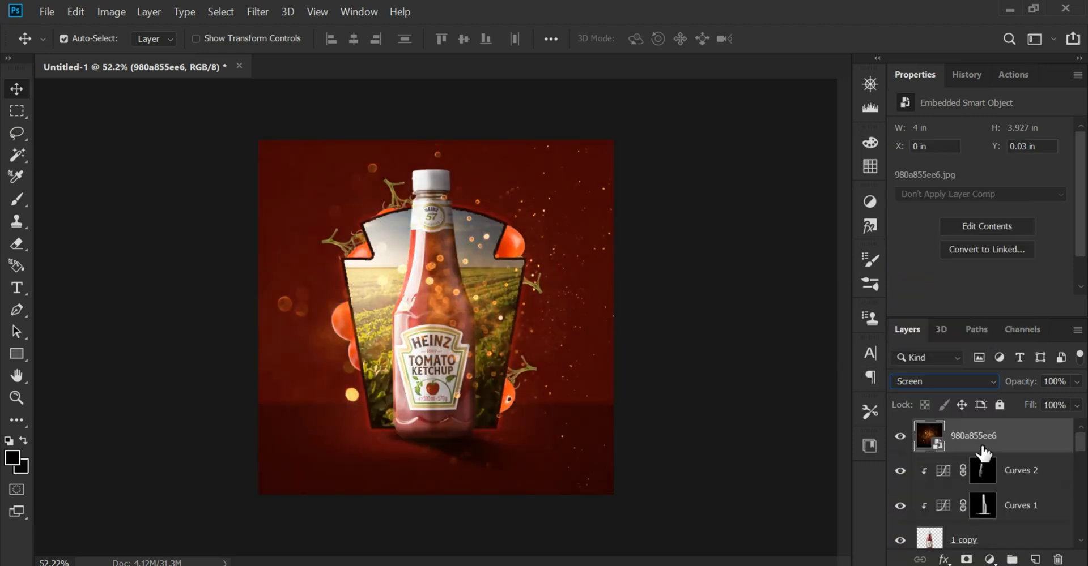
pyautogui.scroll(-5, 983, 453)
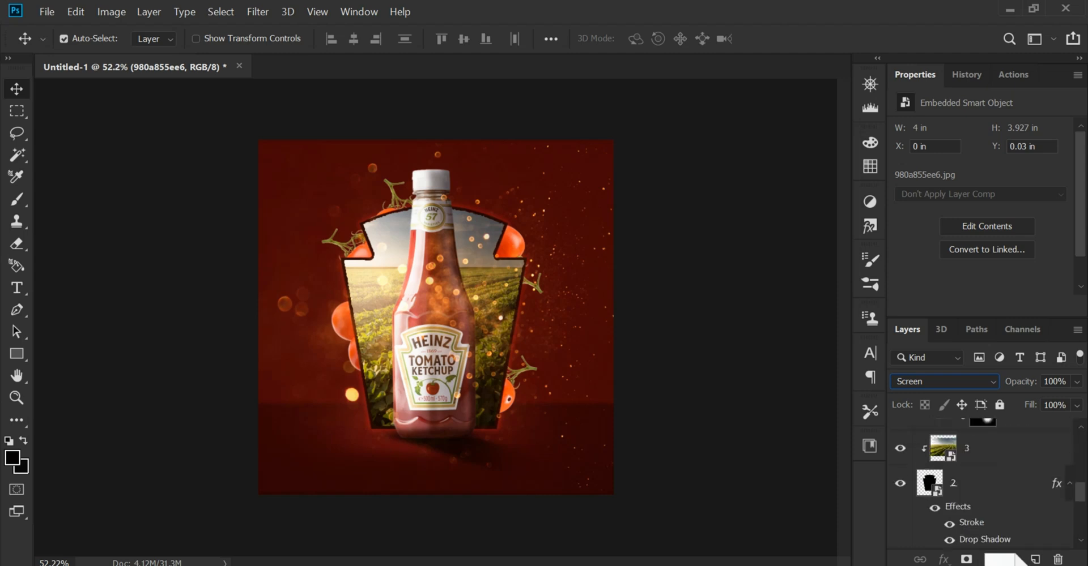
pyautogui.moveTo(1002, 560); pyautogui.dragTo(991, 486)
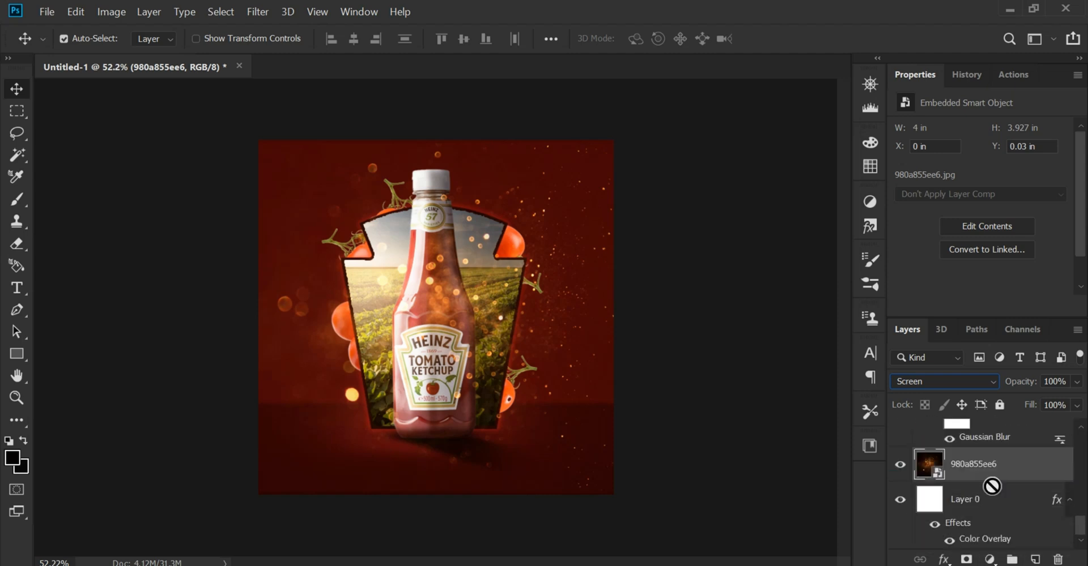
pyautogui.hotkey('ctrl', '+')
pyautogui.press('ctrl')
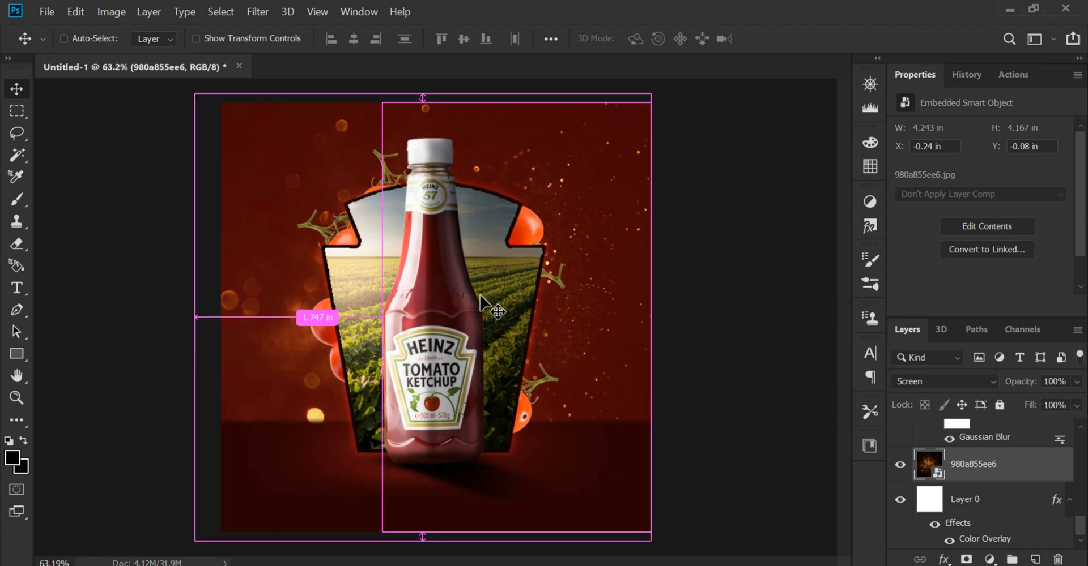
# Colorize the particles layer golden orange with Hue/Saturation, using hue 33 and a saturation just above 57
pyautogui.hotkey('ctrl', 'u')
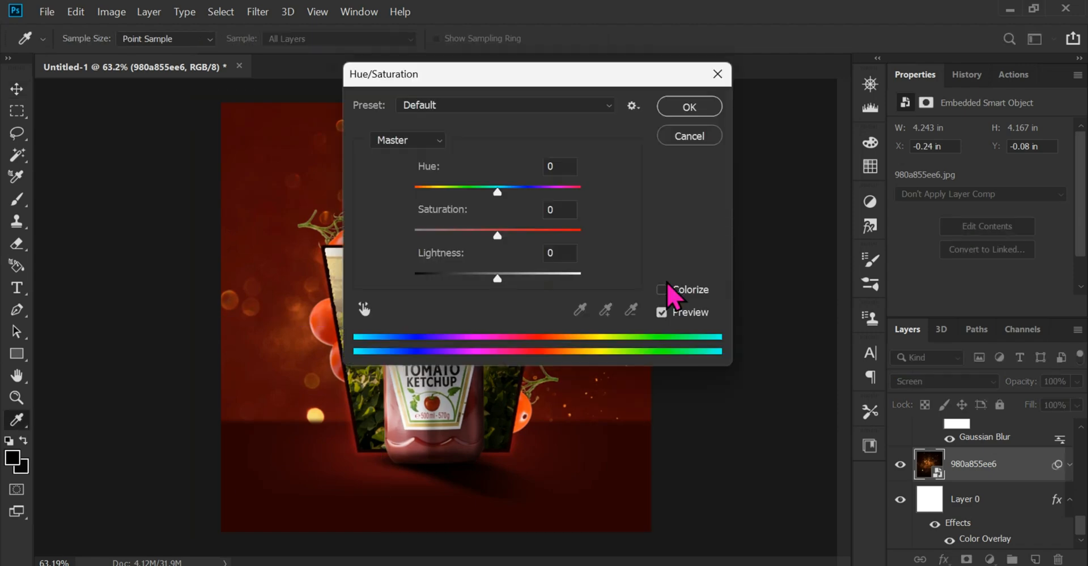
pyautogui.click(661, 290)
pyautogui.moveTo(531, 93); pyautogui.dragTo(889, 114)
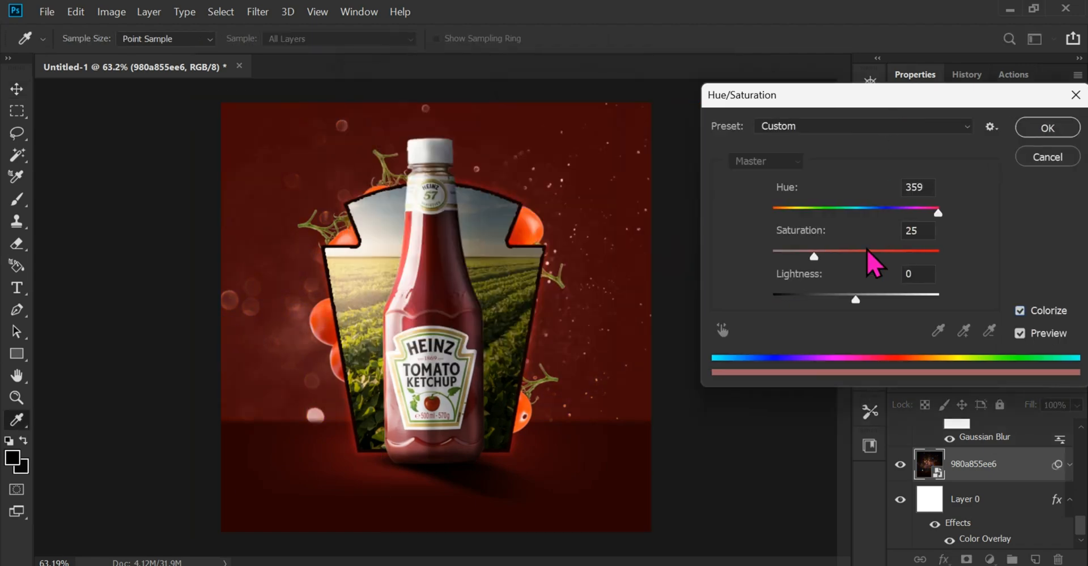
pyautogui.moveTo(814, 257); pyautogui.dragTo(866, 257)
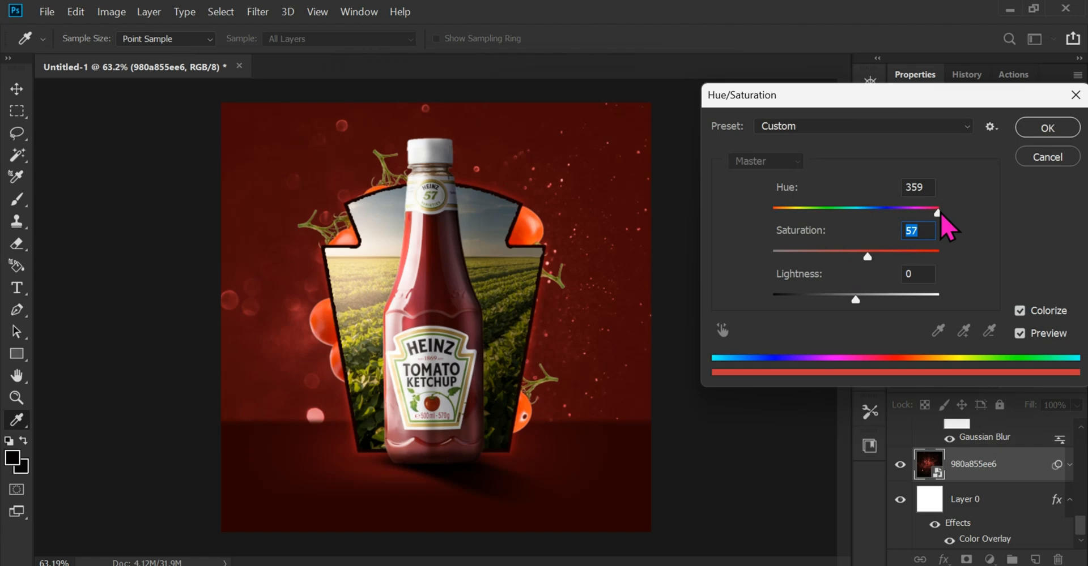
pyautogui.moveTo(937, 213); pyautogui.dragTo(788, 228)
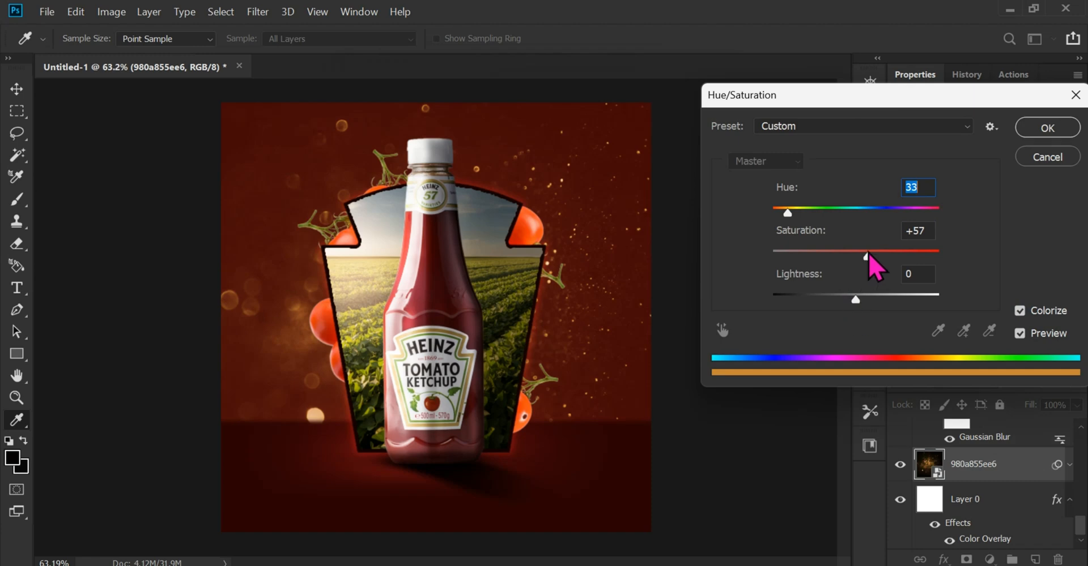
pyautogui.moveTo(868, 255); pyautogui.dragTo(873, 256)
pyautogui.moveTo(867, 107); pyautogui.dragTo(836, 111)
pyautogui.click(993, 135)
# Add a Curves adjustment above all layers and lower its white point to about two-thirds height to darken the poster
pyautogui.scroll(1, 510, 262)
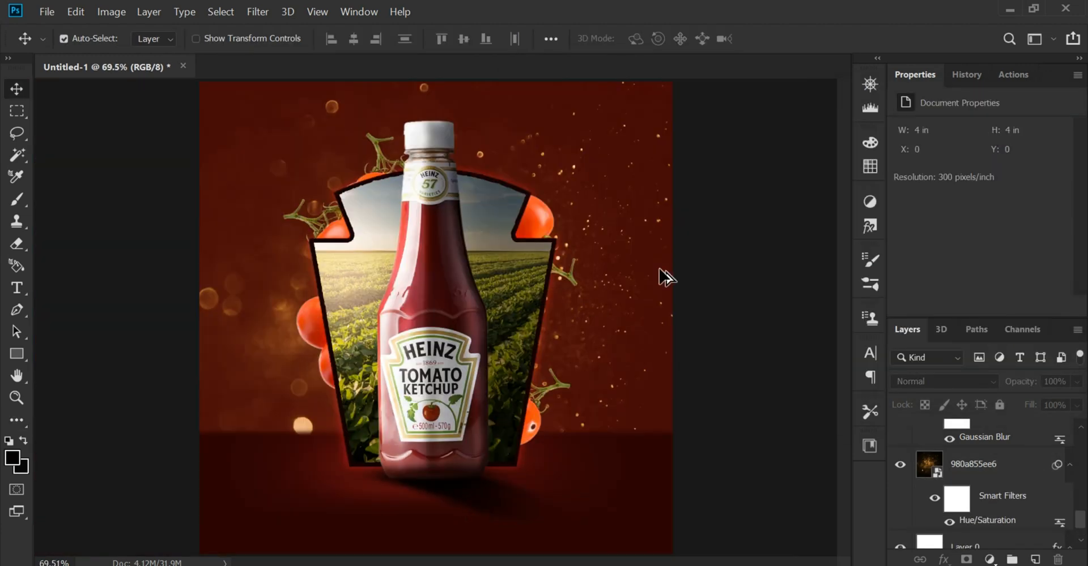
pyautogui.scroll(-1, 660, 270)
pyautogui.scroll(1, 667, 301)
pyautogui.scroll(-1, 594, 236)
pyautogui.scroll(1, 595, 235)
pyautogui.scroll(-1, 947, 454)
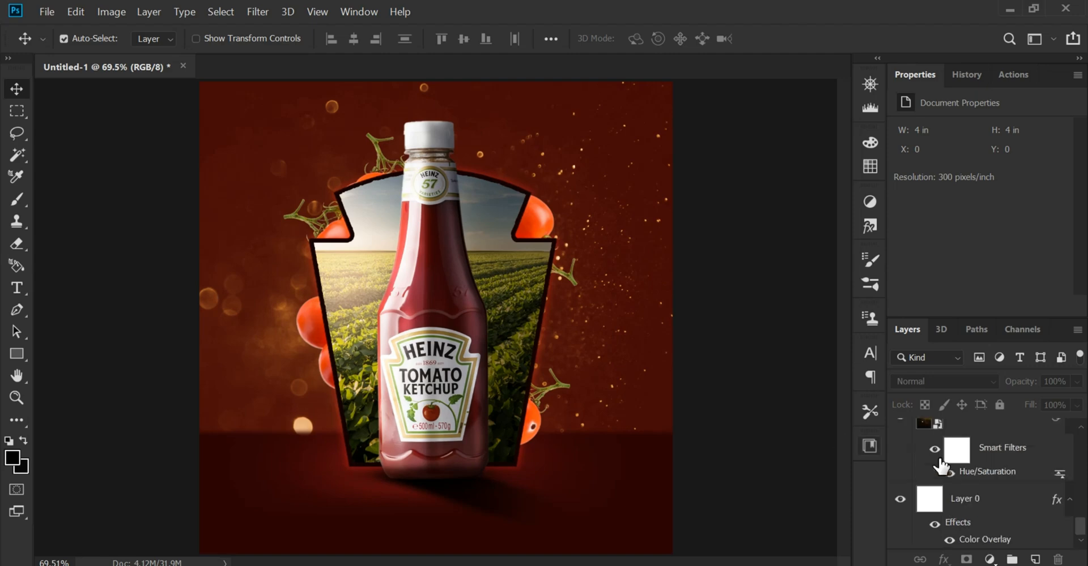
pyautogui.scroll(5, 959, 456)
pyautogui.click(1031, 442)
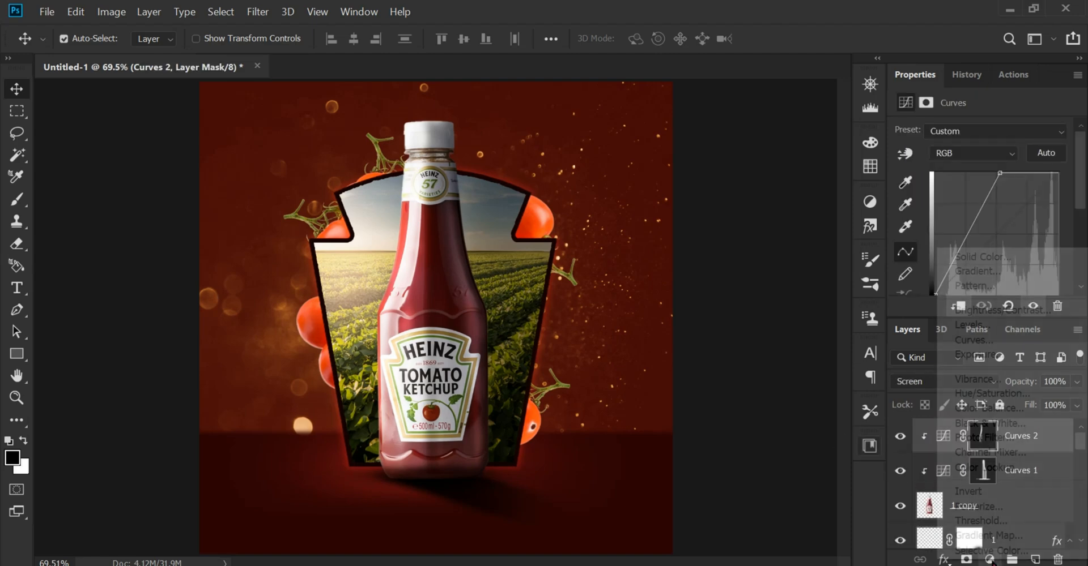
pyautogui.click(989, 560)
pyautogui.click(1009, 343)
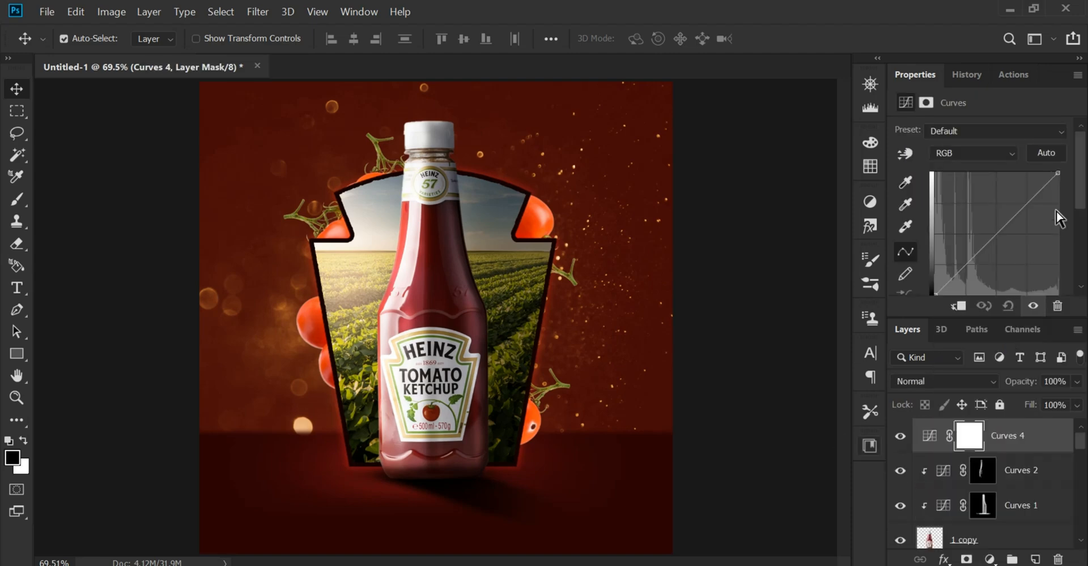
pyautogui.moveTo(1059, 177); pyautogui.dragTo(1071, 223)
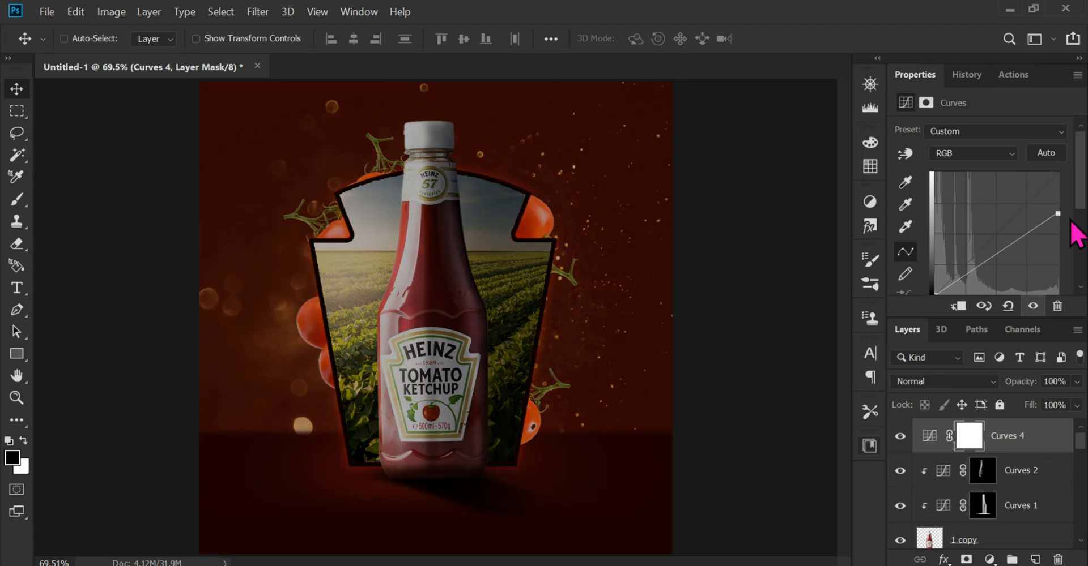
# Invert the Curves 4 mask and paint white over the poster's right side and bottom with a large soft brush at 19% flow
pyautogui.hotkey('ctrl', 'i')
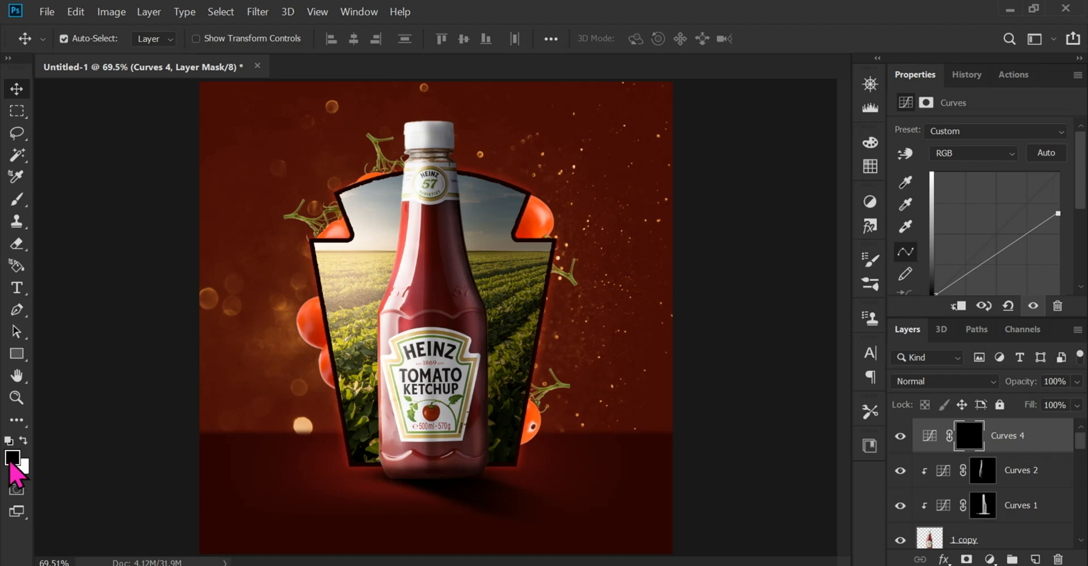
pyautogui.click(12, 460)
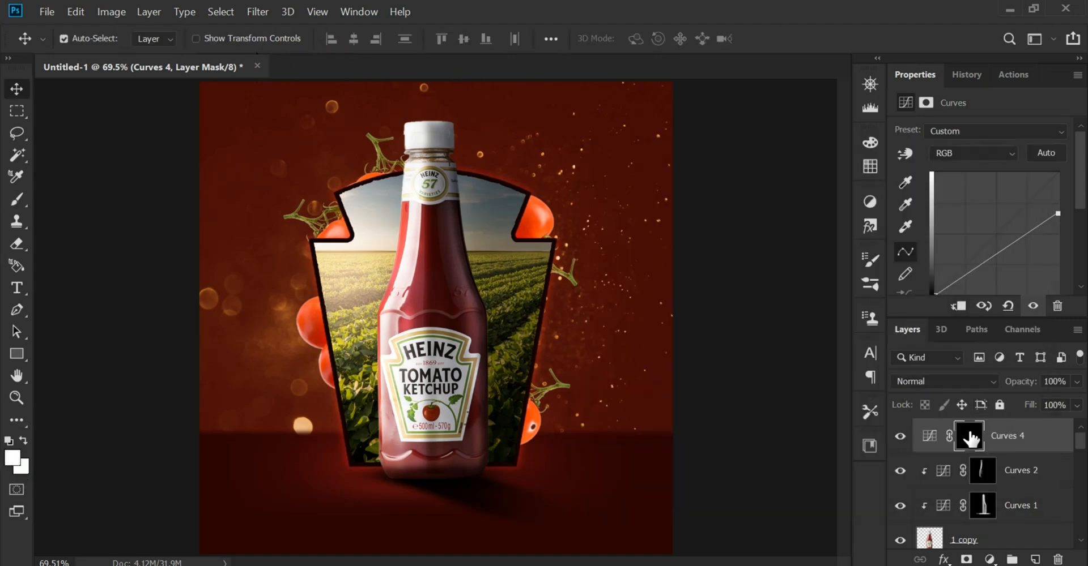
pyautogui.click(17, 199)
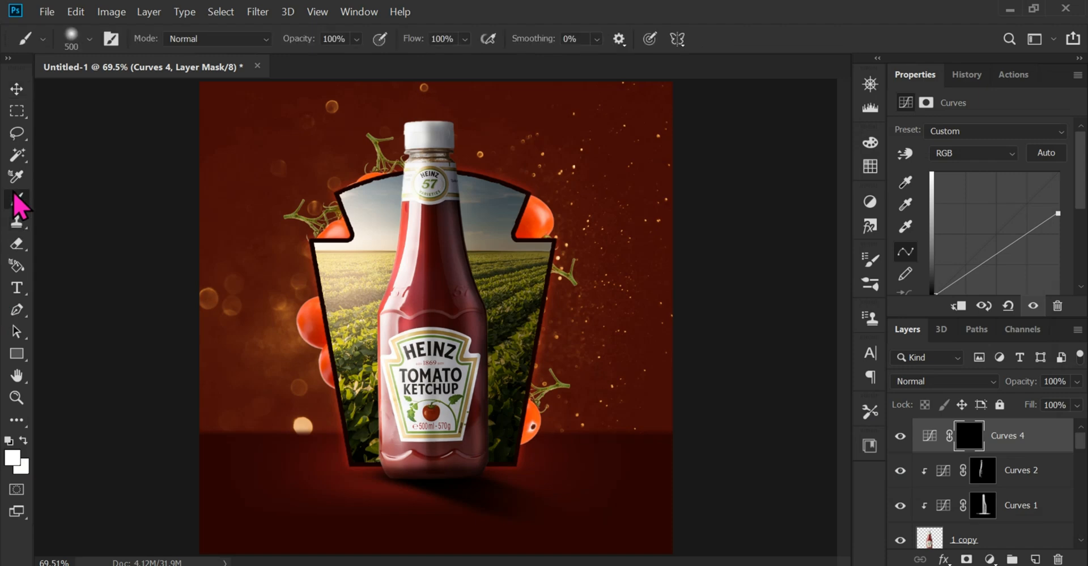
pyautogui.click(464, 38)
pyautogui.click(440, 57)
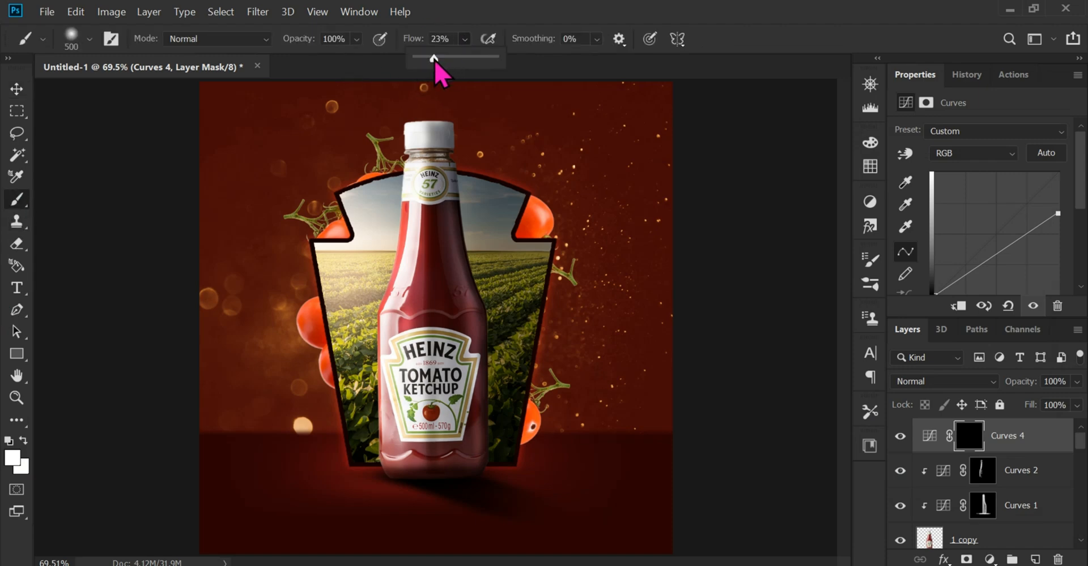
pyautogui.click(1, 291)
pyautogui.scroll(-4, 593, 283)
pyautogui.press(']')
pyautogui.press(']')
pyautogui.press(']')
pyautogui.press(']')
pyautogui.press(']')
pyautogui.press(']')
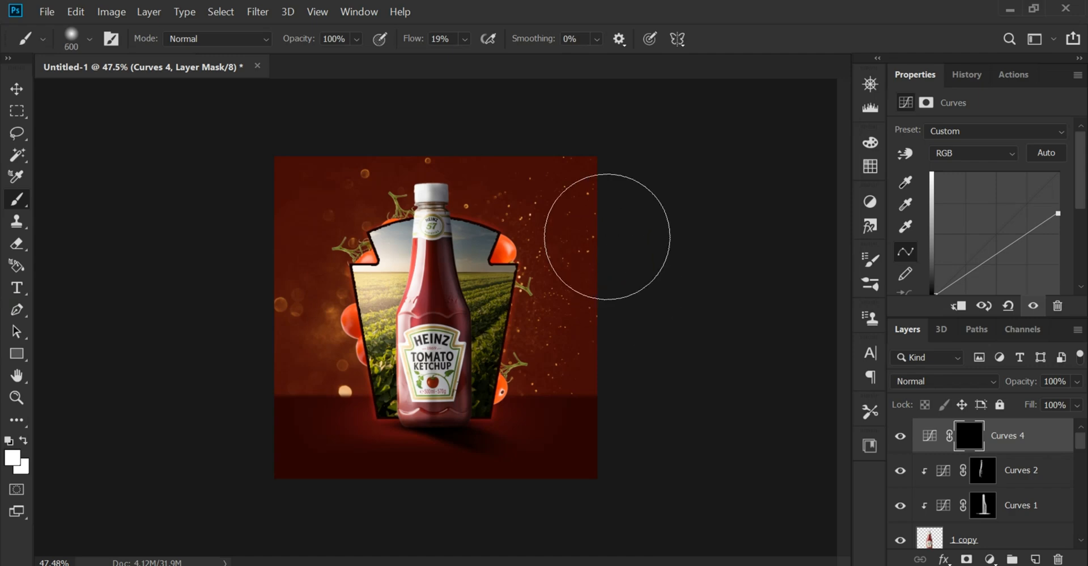
pyautogui.moveTo(609, 243); pyautogui.dragTo(601, 451)
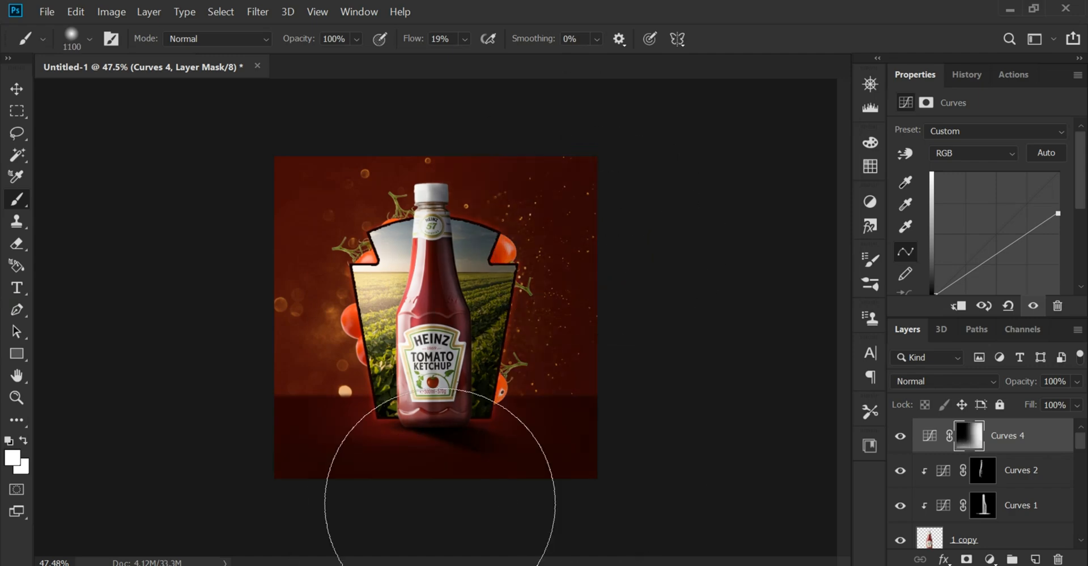
pyautogui.hotkey('ctrl', '0')
pyautogui.press('v')
# Set the Curves 4 layer to Multiply at 38% opacity and compare the poster with and without it
pyautogui.click(905, 436)
pyautogui.click(901, 437)
pyautogui.click(929, 381)
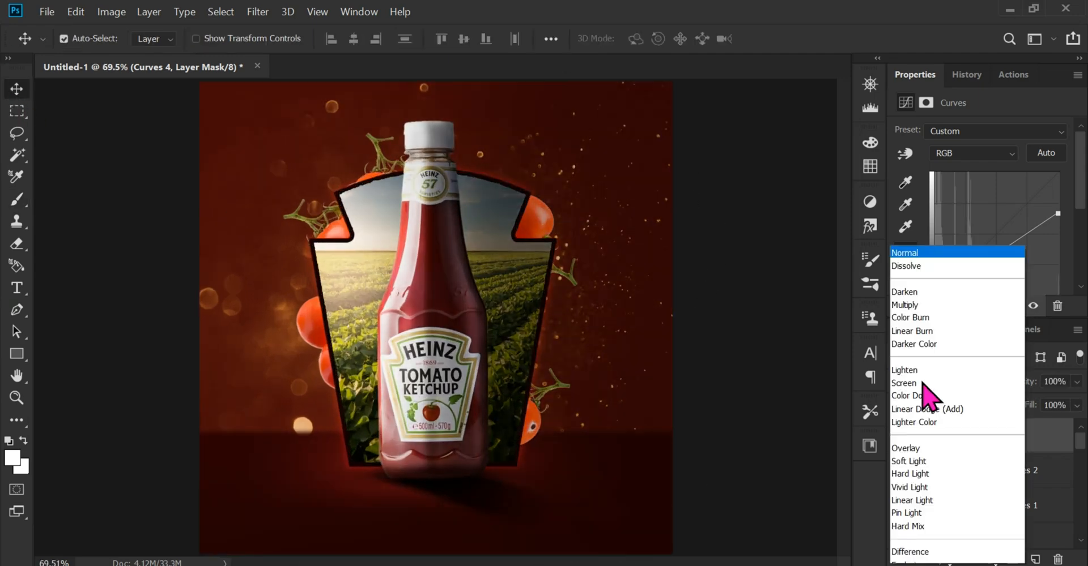
pyautogui.click(912, 306)
pyautogui.click(1076, 381)
pyautogui.moveTo(1078, 400); pyautogui.dragTo(1027, 401)
pyautogui.click(899, 437)
pyautogui.click(899, 437)
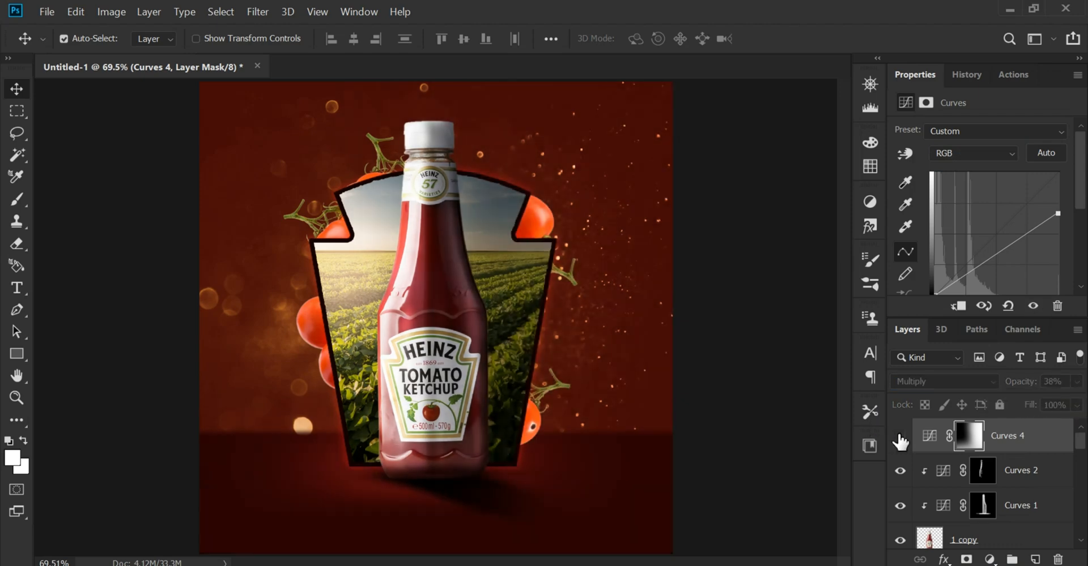
pyautogui.click(899, 437)
pyautogui.click(877, 477)
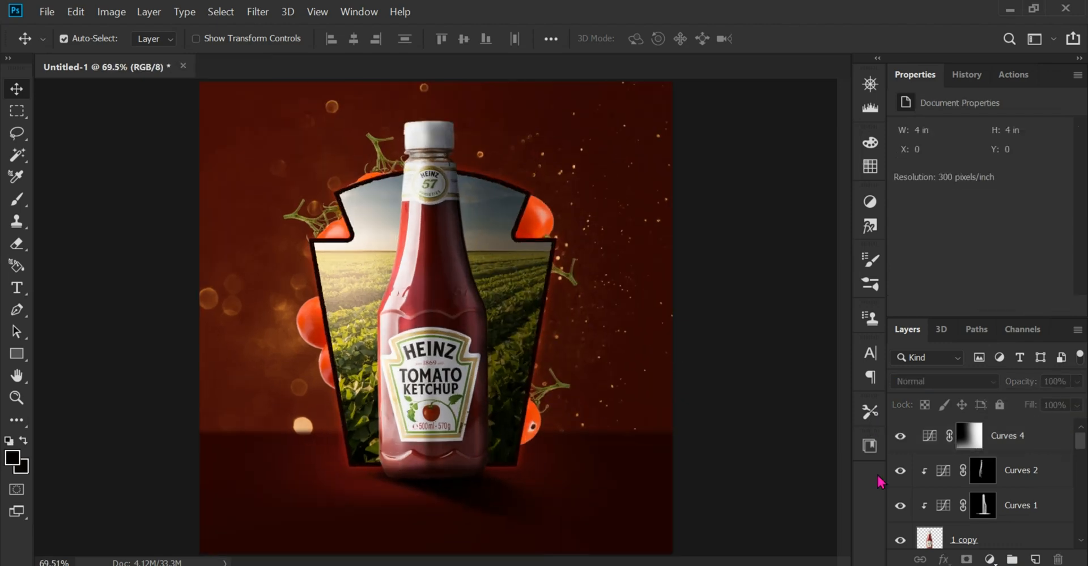
# Select all layers from Curves 4 down to Layer 0 and stamp them into a new merged layer on top
pyautogui.click(1024, 437)
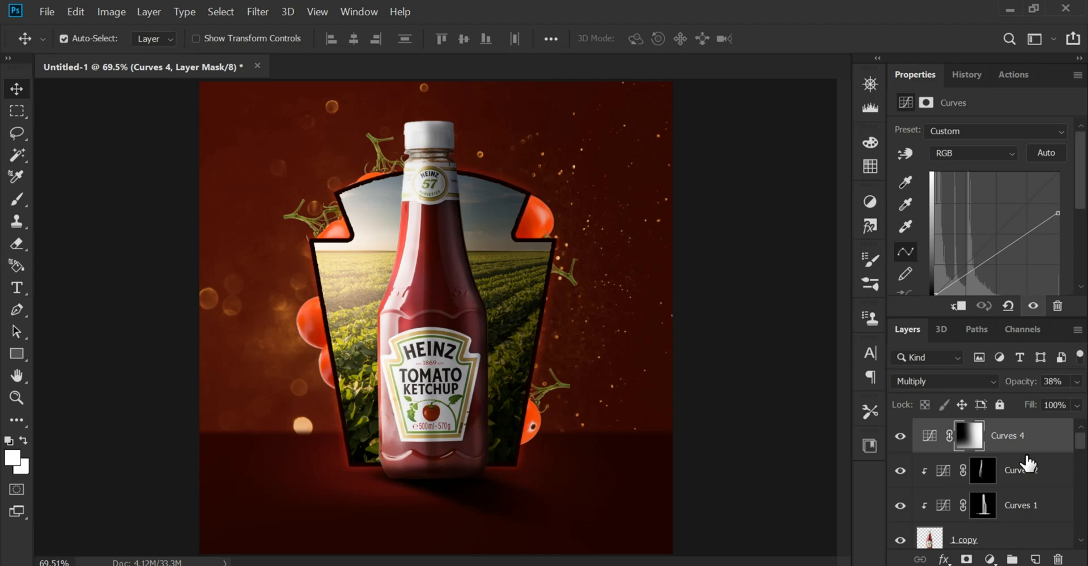
pyautogui.scroll(-5, 1027, 464)
pyautogui.click(1014, 510)
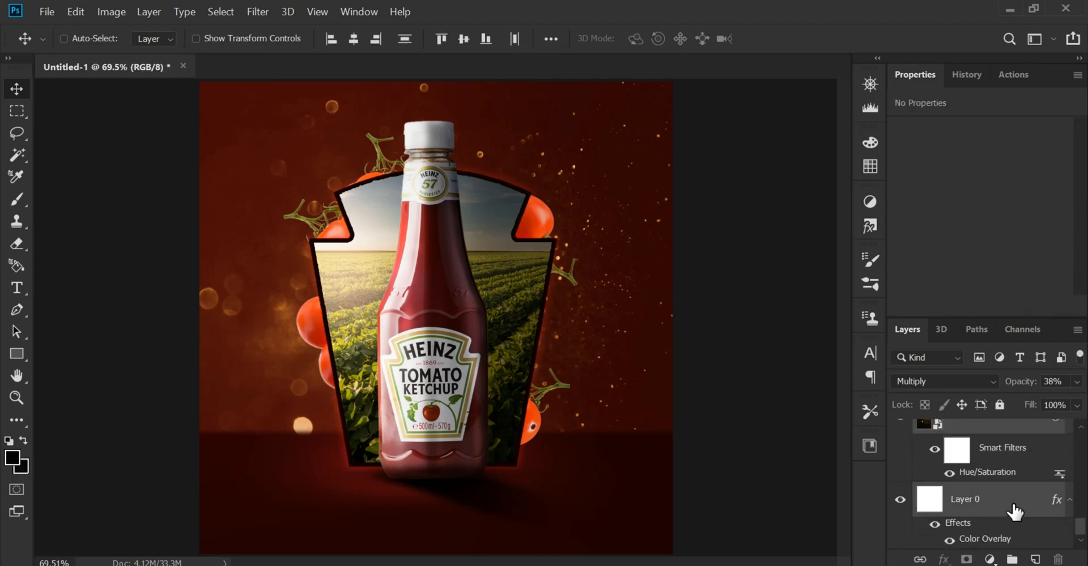
pyautogui.hotkey('ctrl', 'alt', 'shift', 'e')
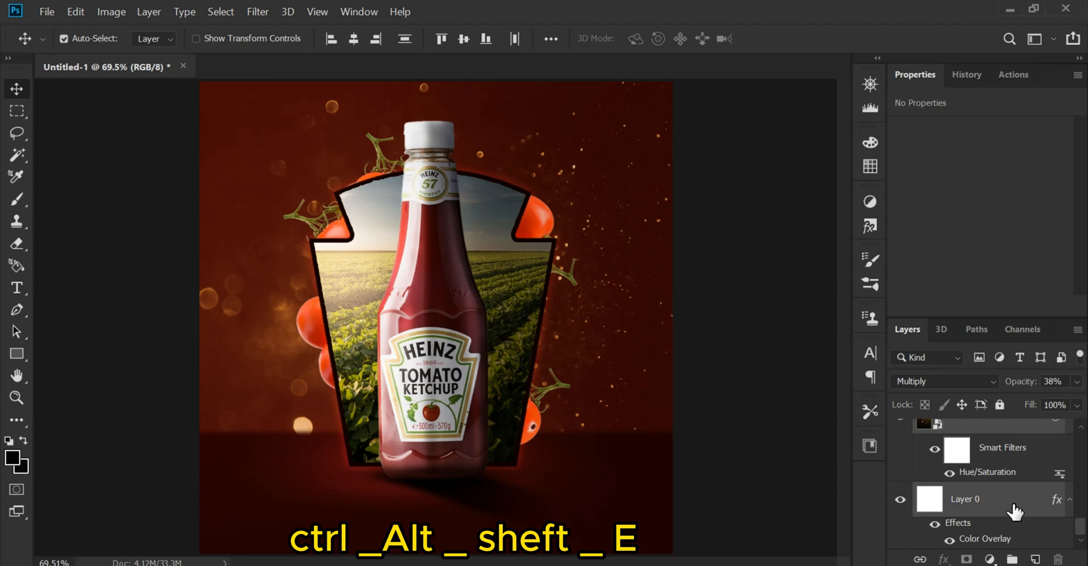
pyautogui.hotkey('ctrl', 'alt', 'shift', 'e')
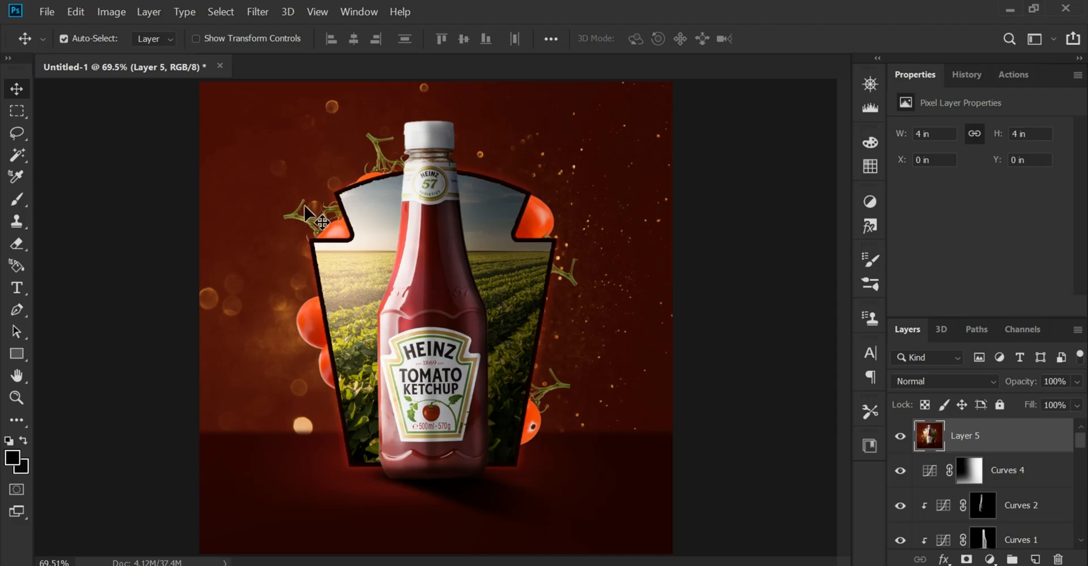
# Apply the Camera Raw Filter to the merged layer with Exposure +0.25, Contrast +15, Highlights -8 and Shadows -12, and adjust the whites and blacks
pyautogui.click(257, 11)
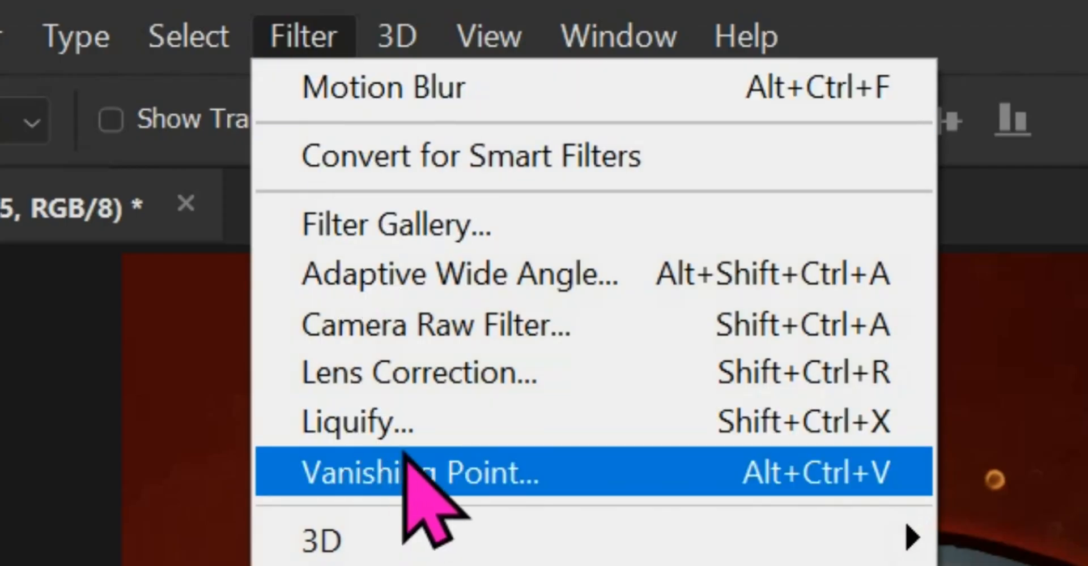
pyautogui.click(580, 337)
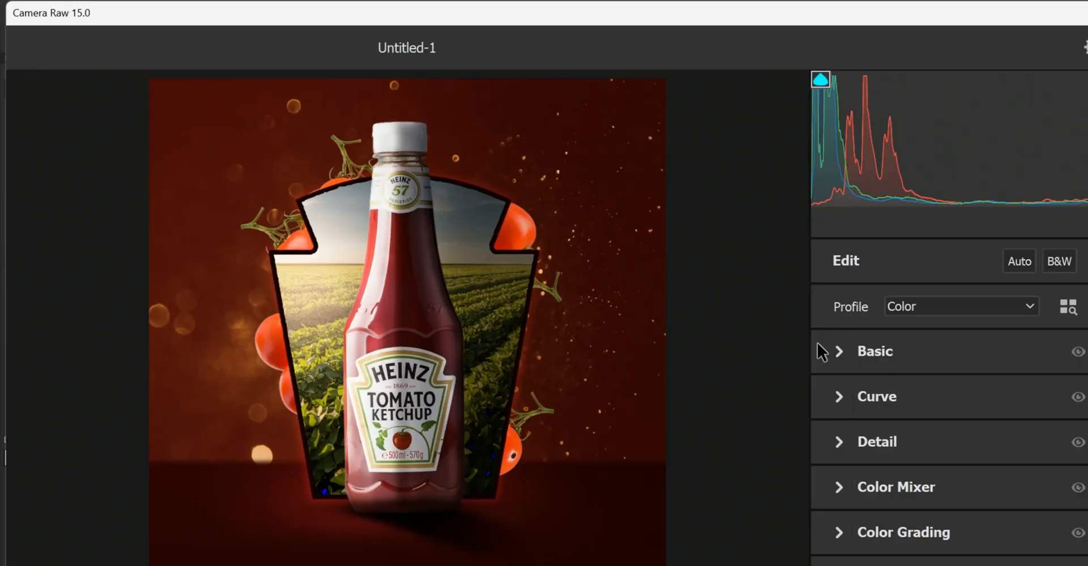
pyautogui.click(810, 352)
pyautogui.moveTo(954, 443); pyautogui.dragTo(972, 477)
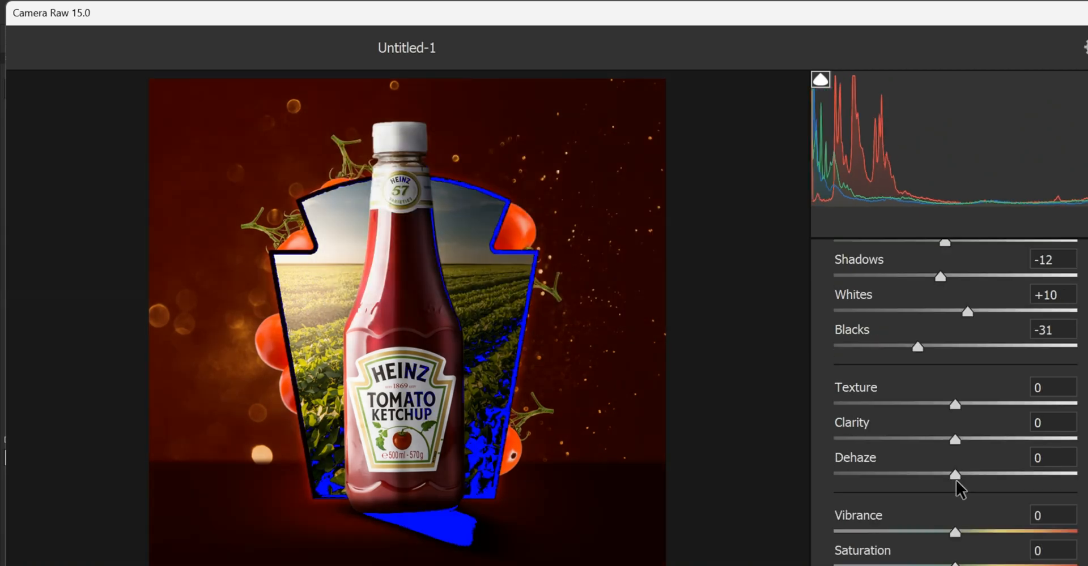
# Add a slight negative lens distortion in the Camera Raw Optics settings and commit the filter
pyautogui.scroll(-5, 953, 409)
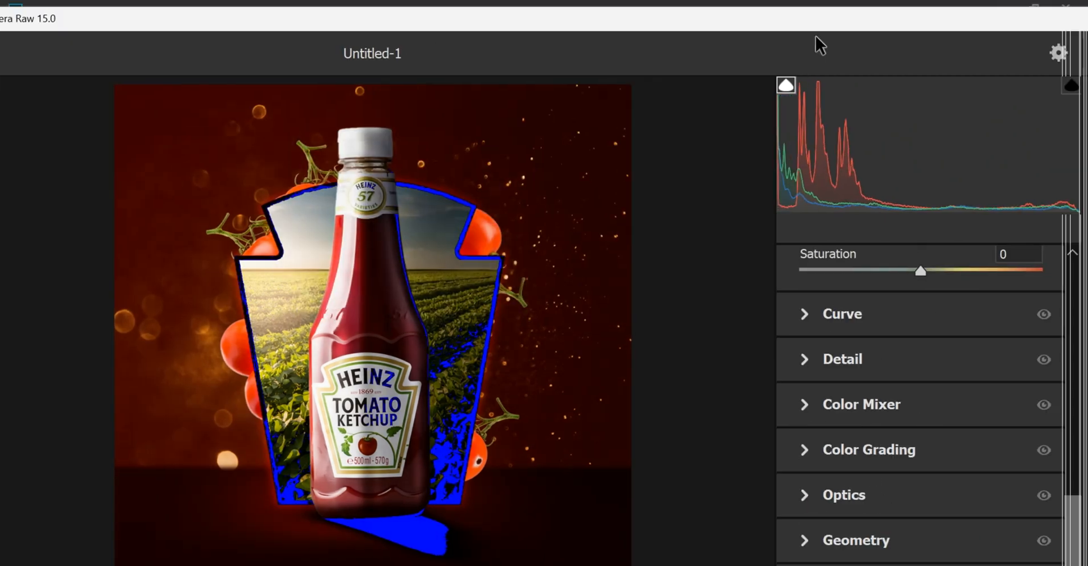
pyautogui.click(878, 489)
pyautogui.moveTo(955, 421); pyautogui.dragTo(944, 423)
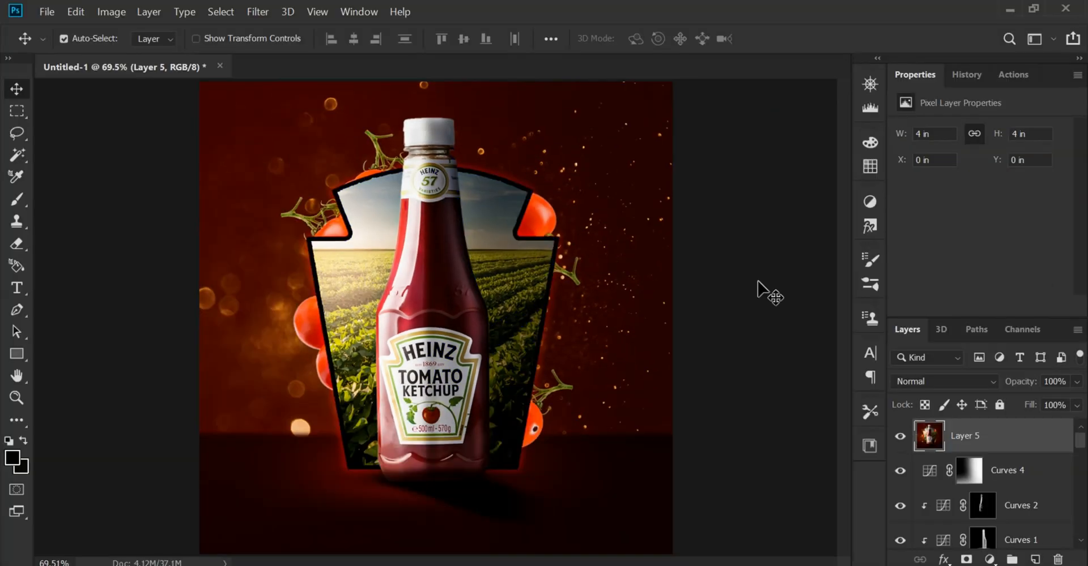